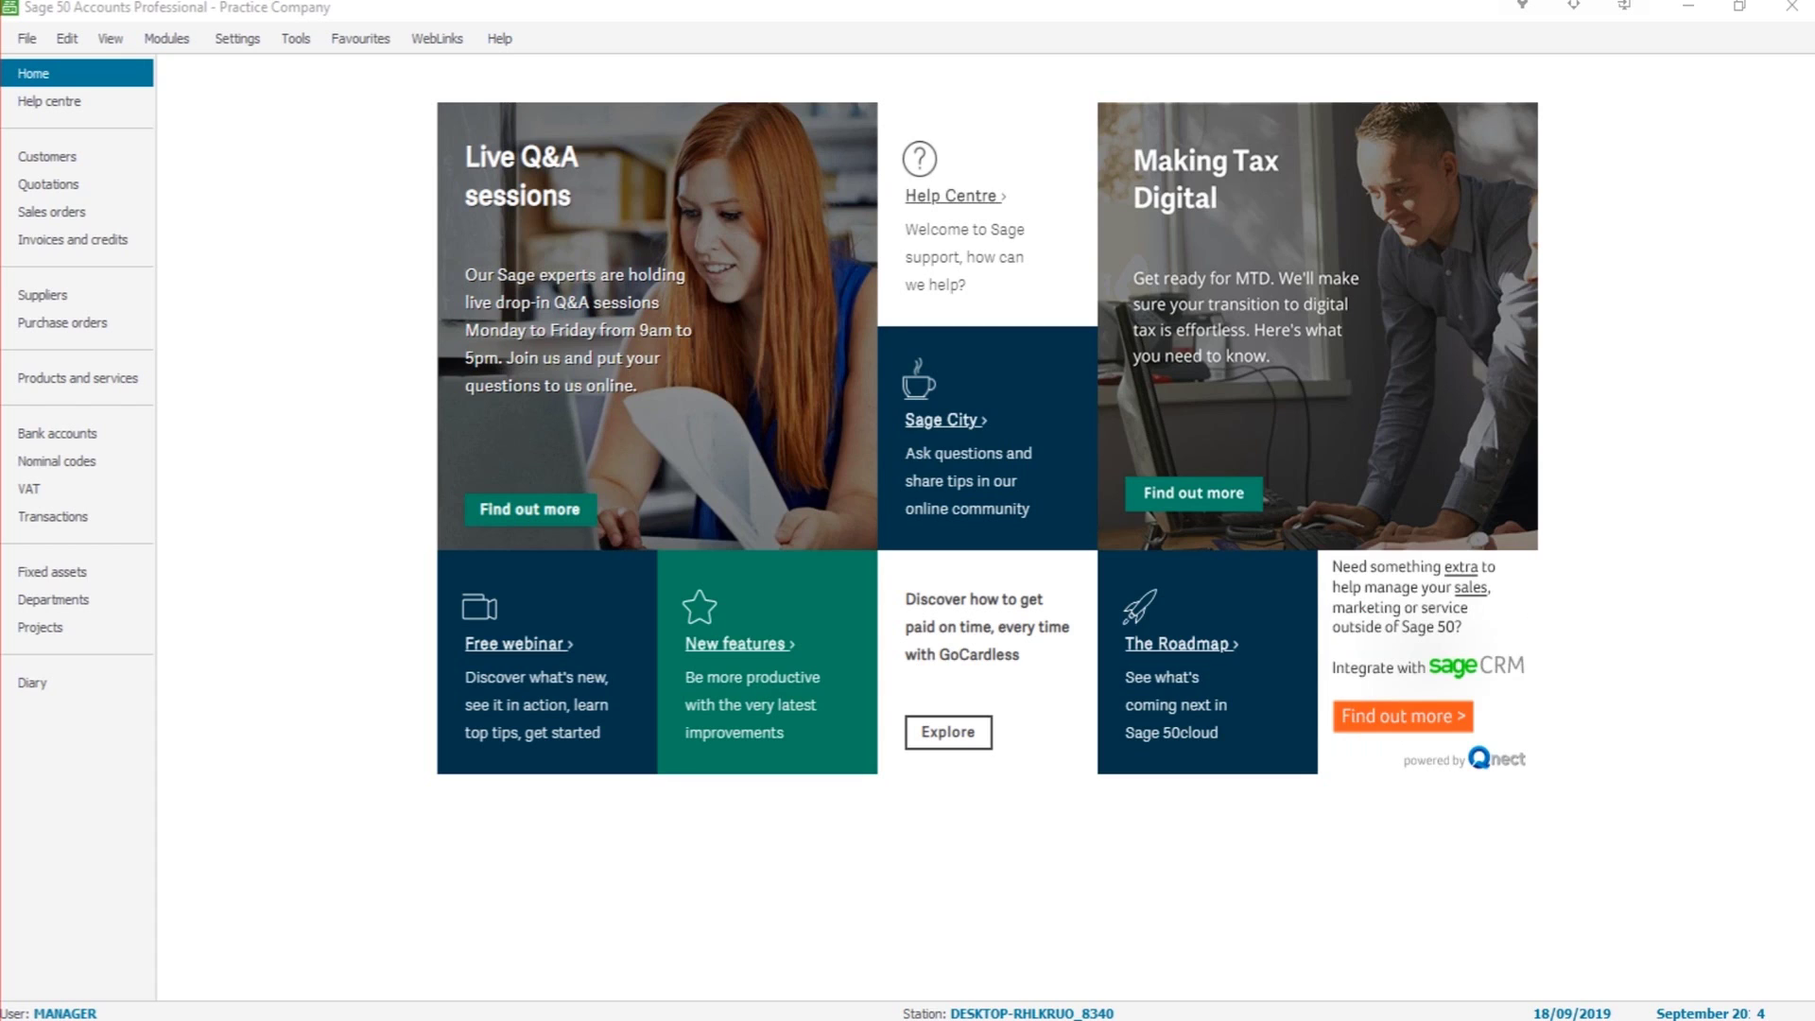
- In the customer list, select the GOO001 Google Limited account
left_click(47, 156)
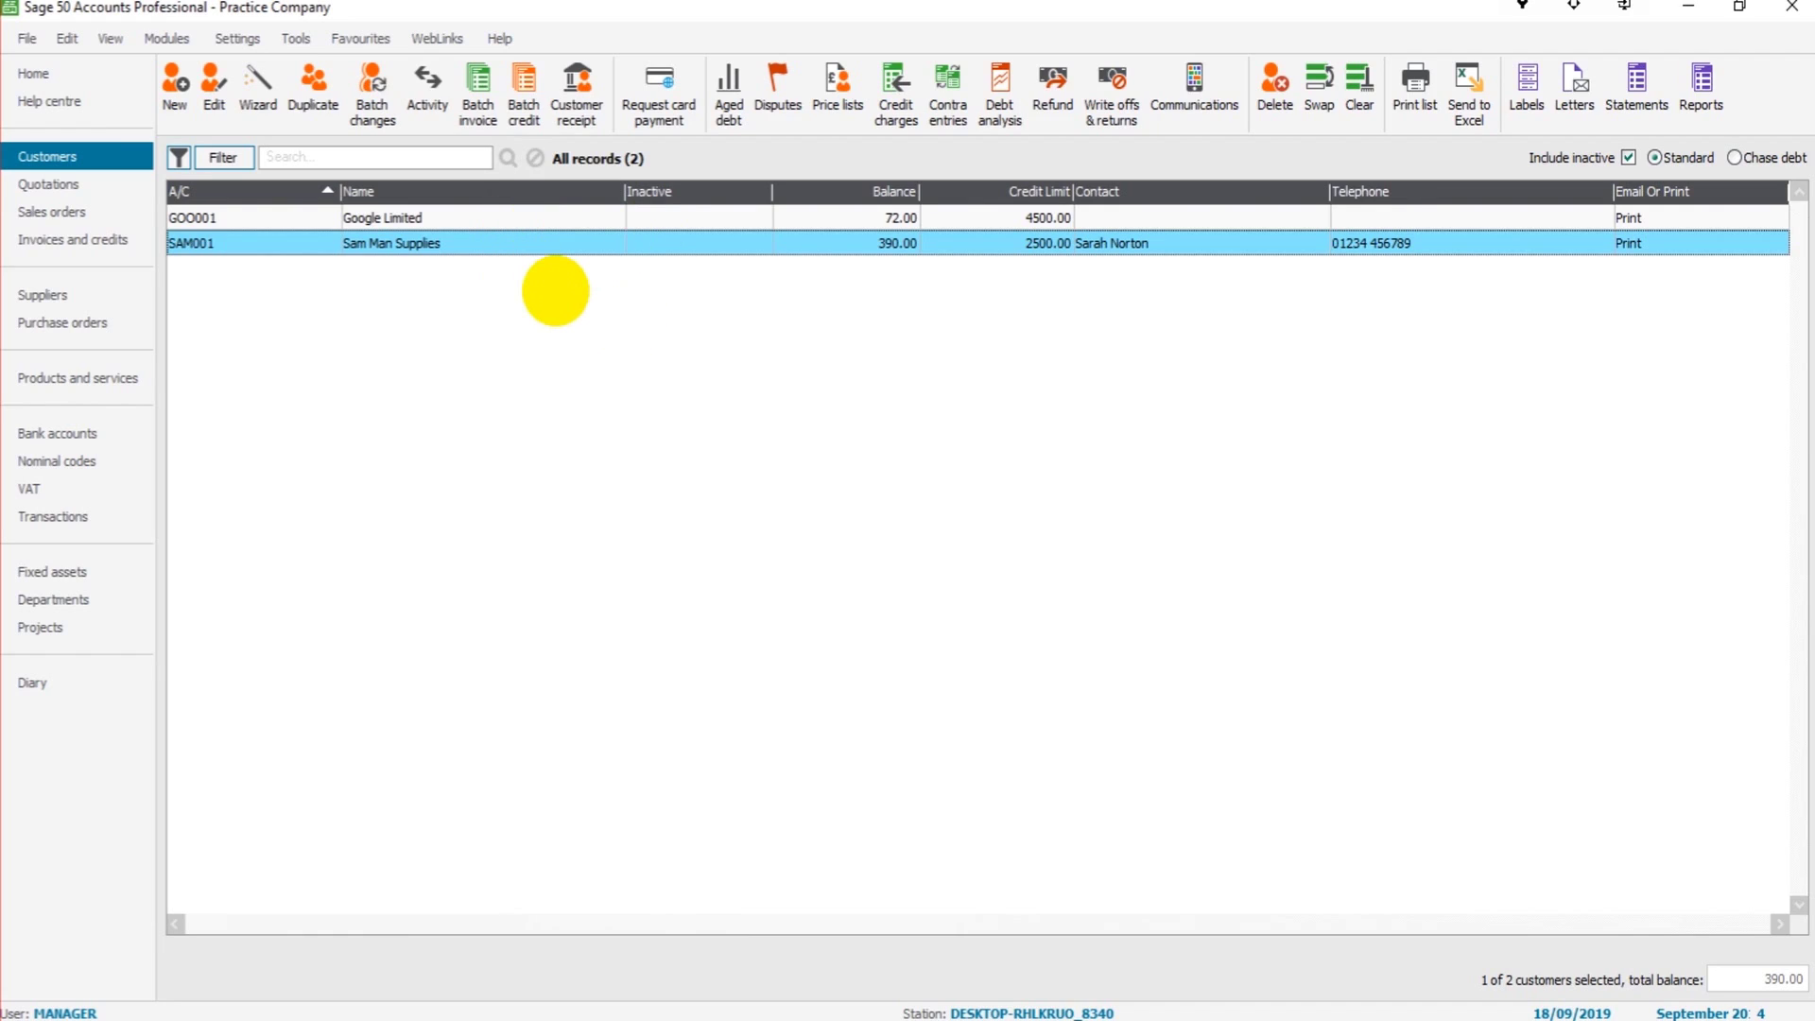
key("Up")
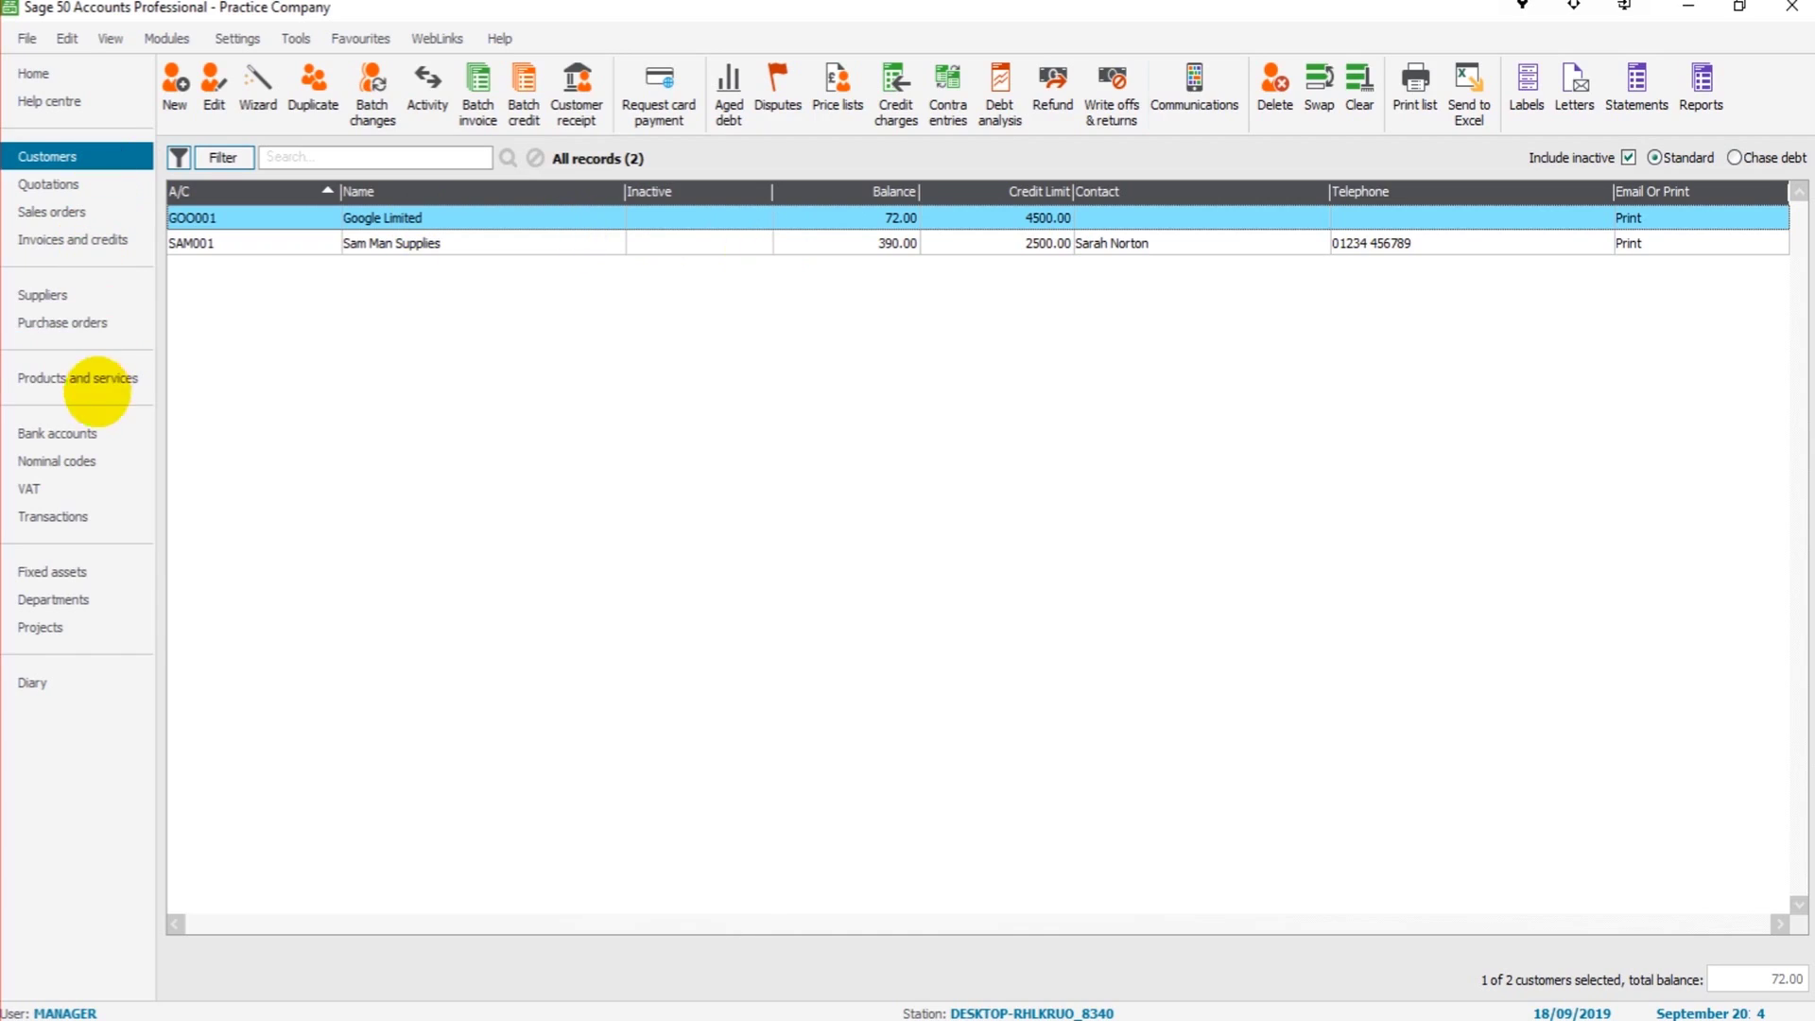
left_click(56, 427)
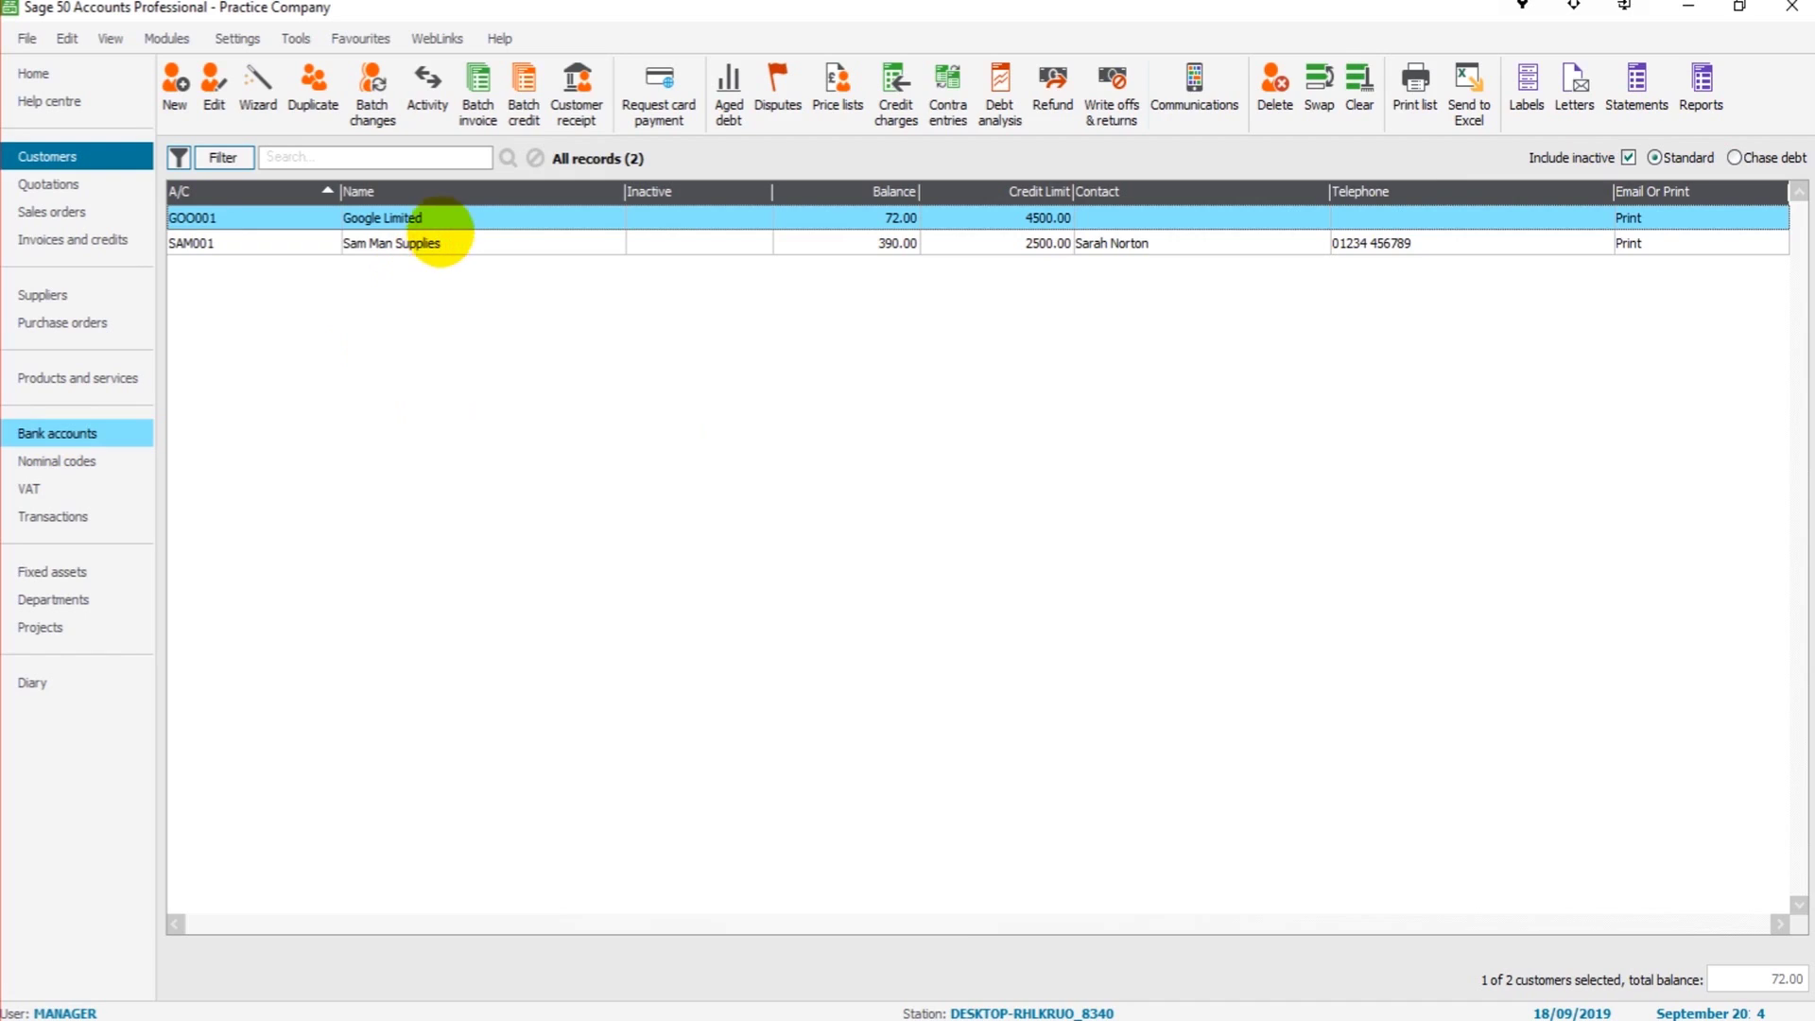
left_click(432, 243)
left_click(441, 219)
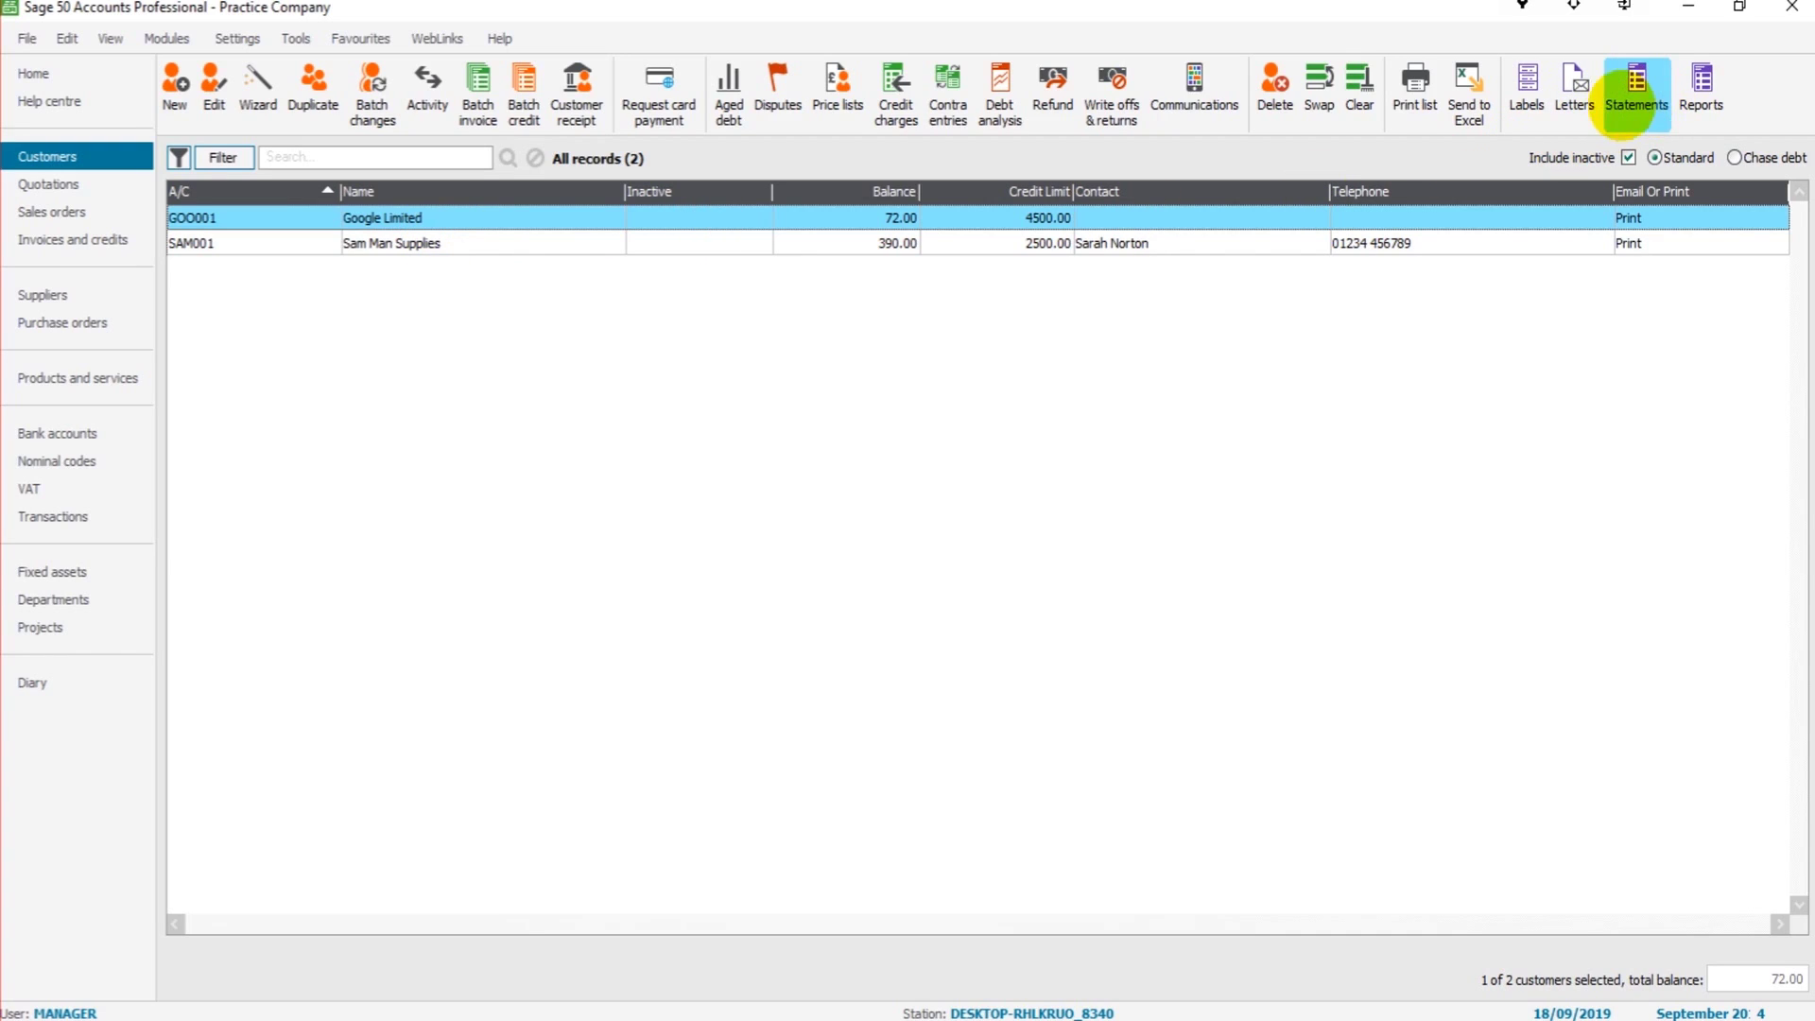
left_click(1636, 108)
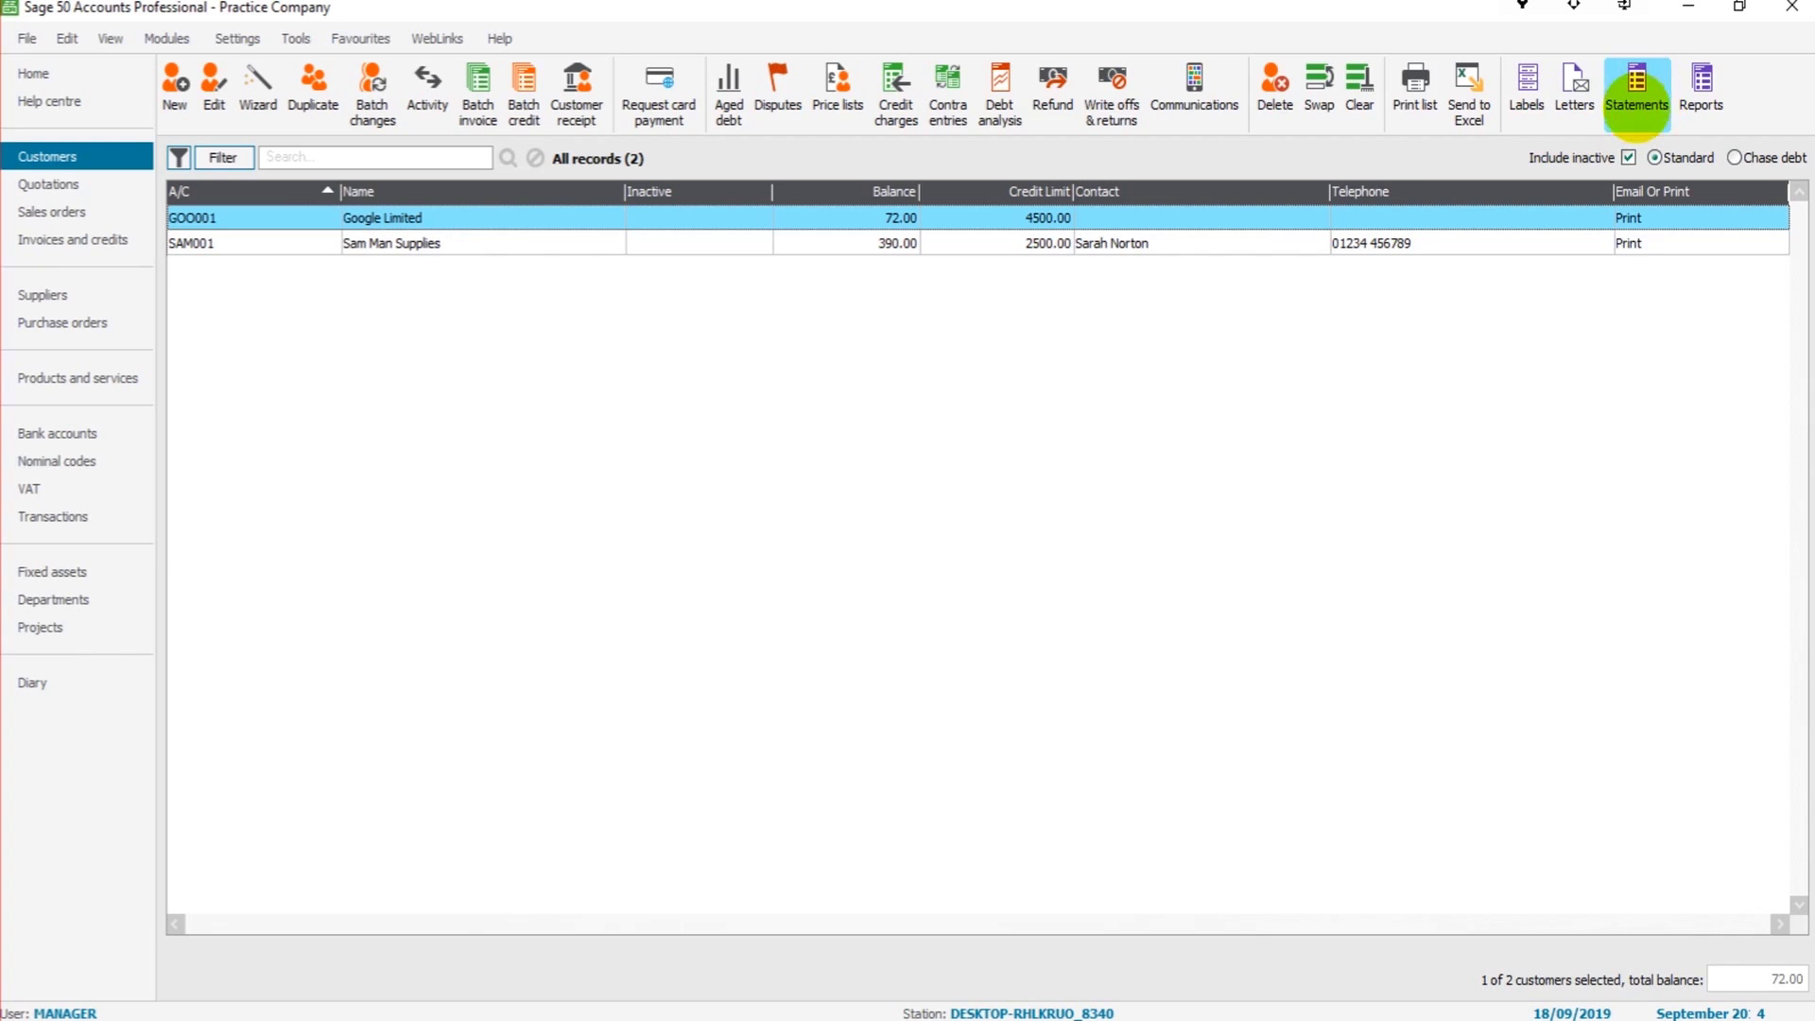
left_click(1701, 99)
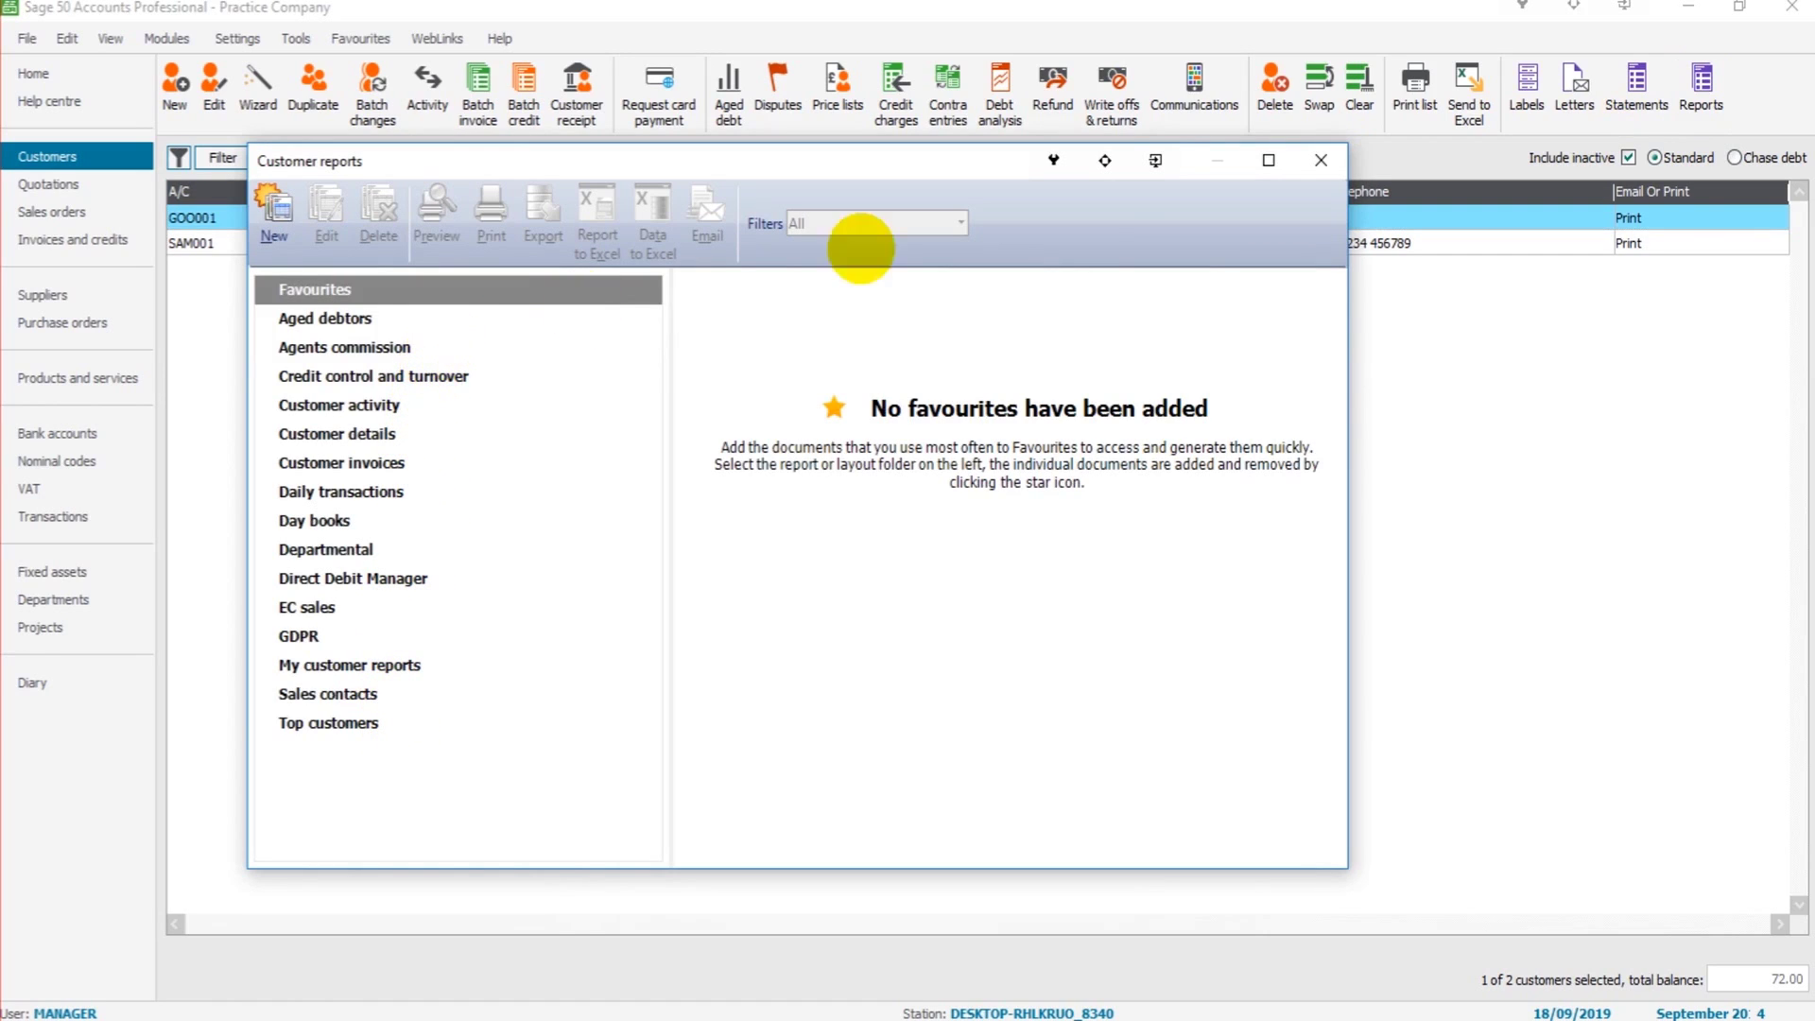
left_click(1321, 160)
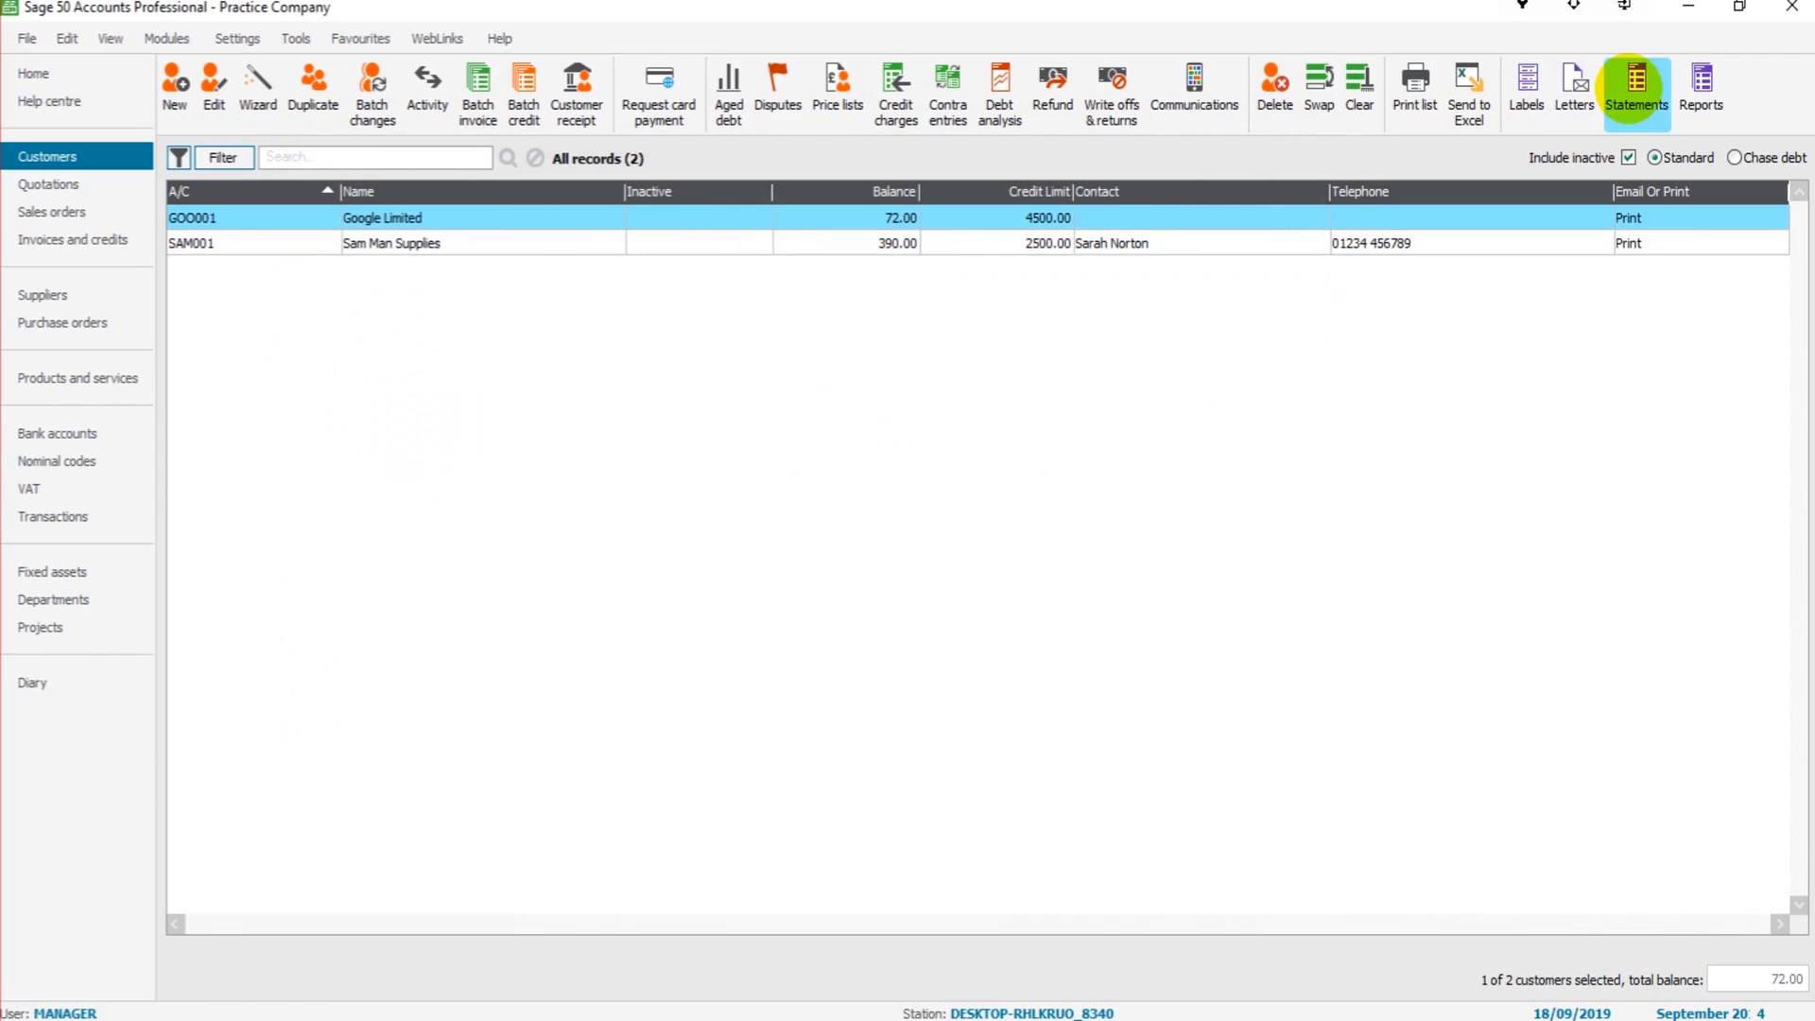
- Bring up the statement Layouts window and browse the full list of layouts
left_click(1635, 85)
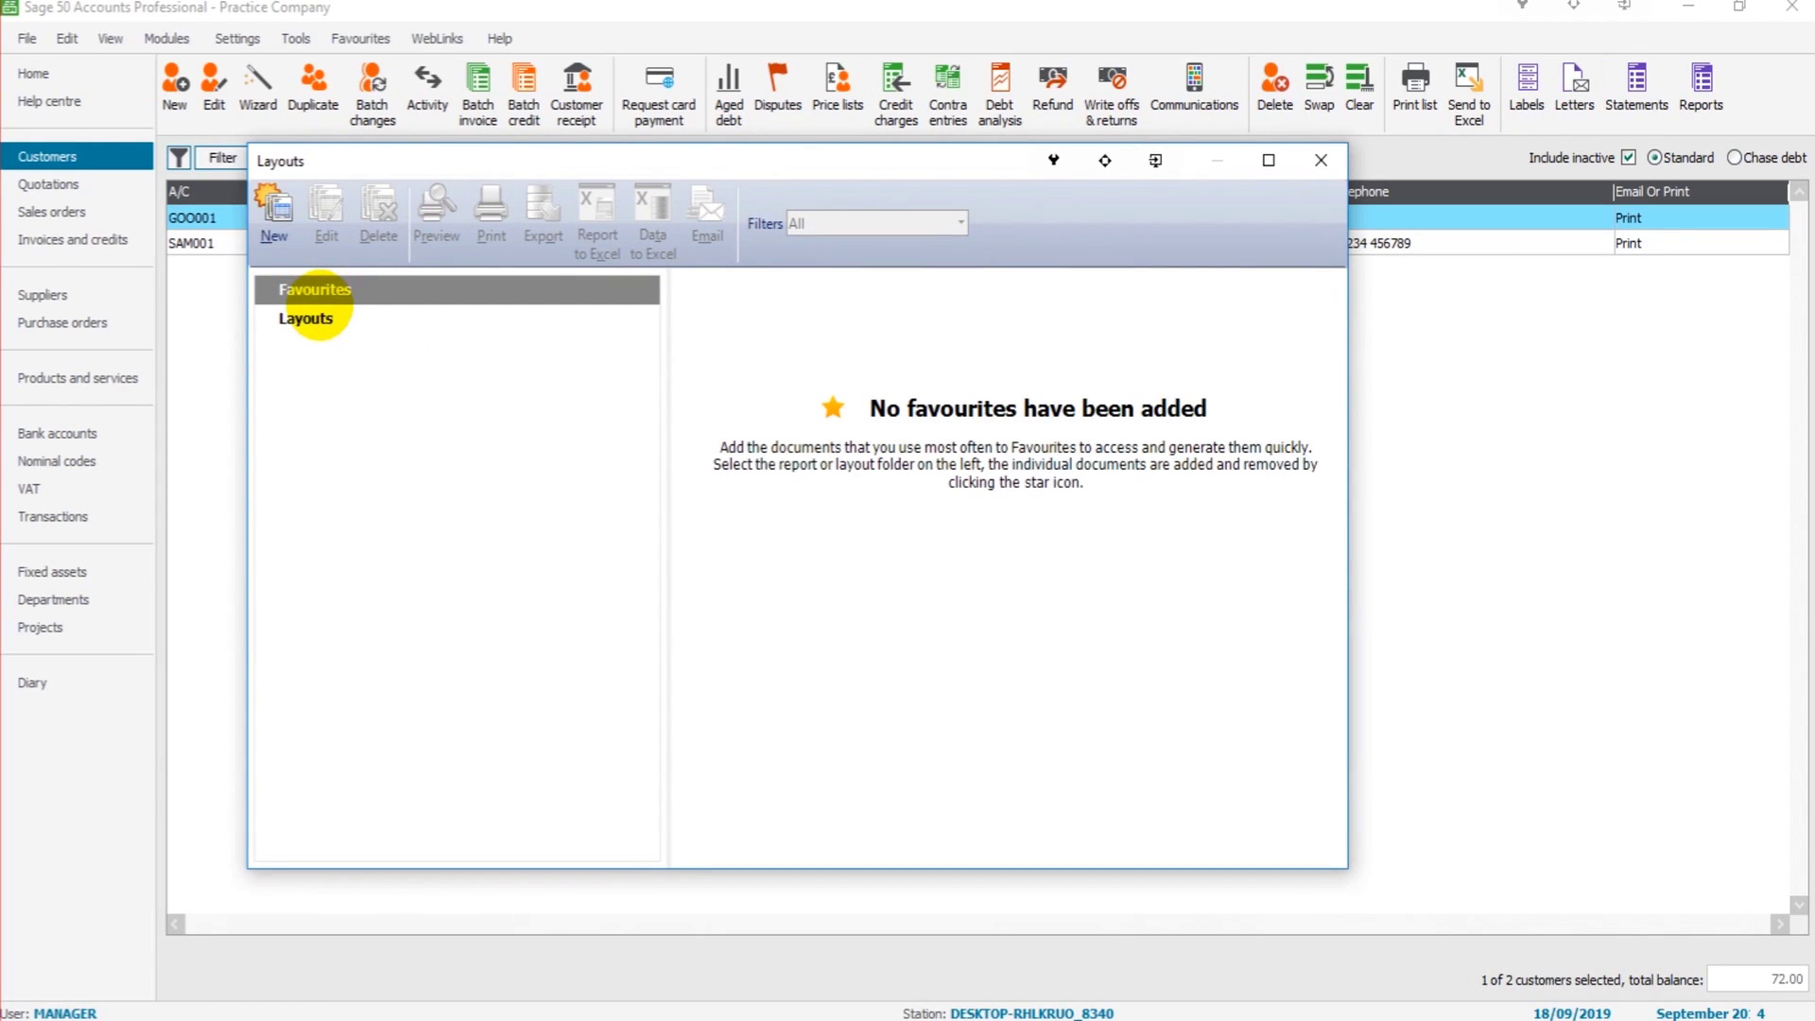
left_click(323, 322)
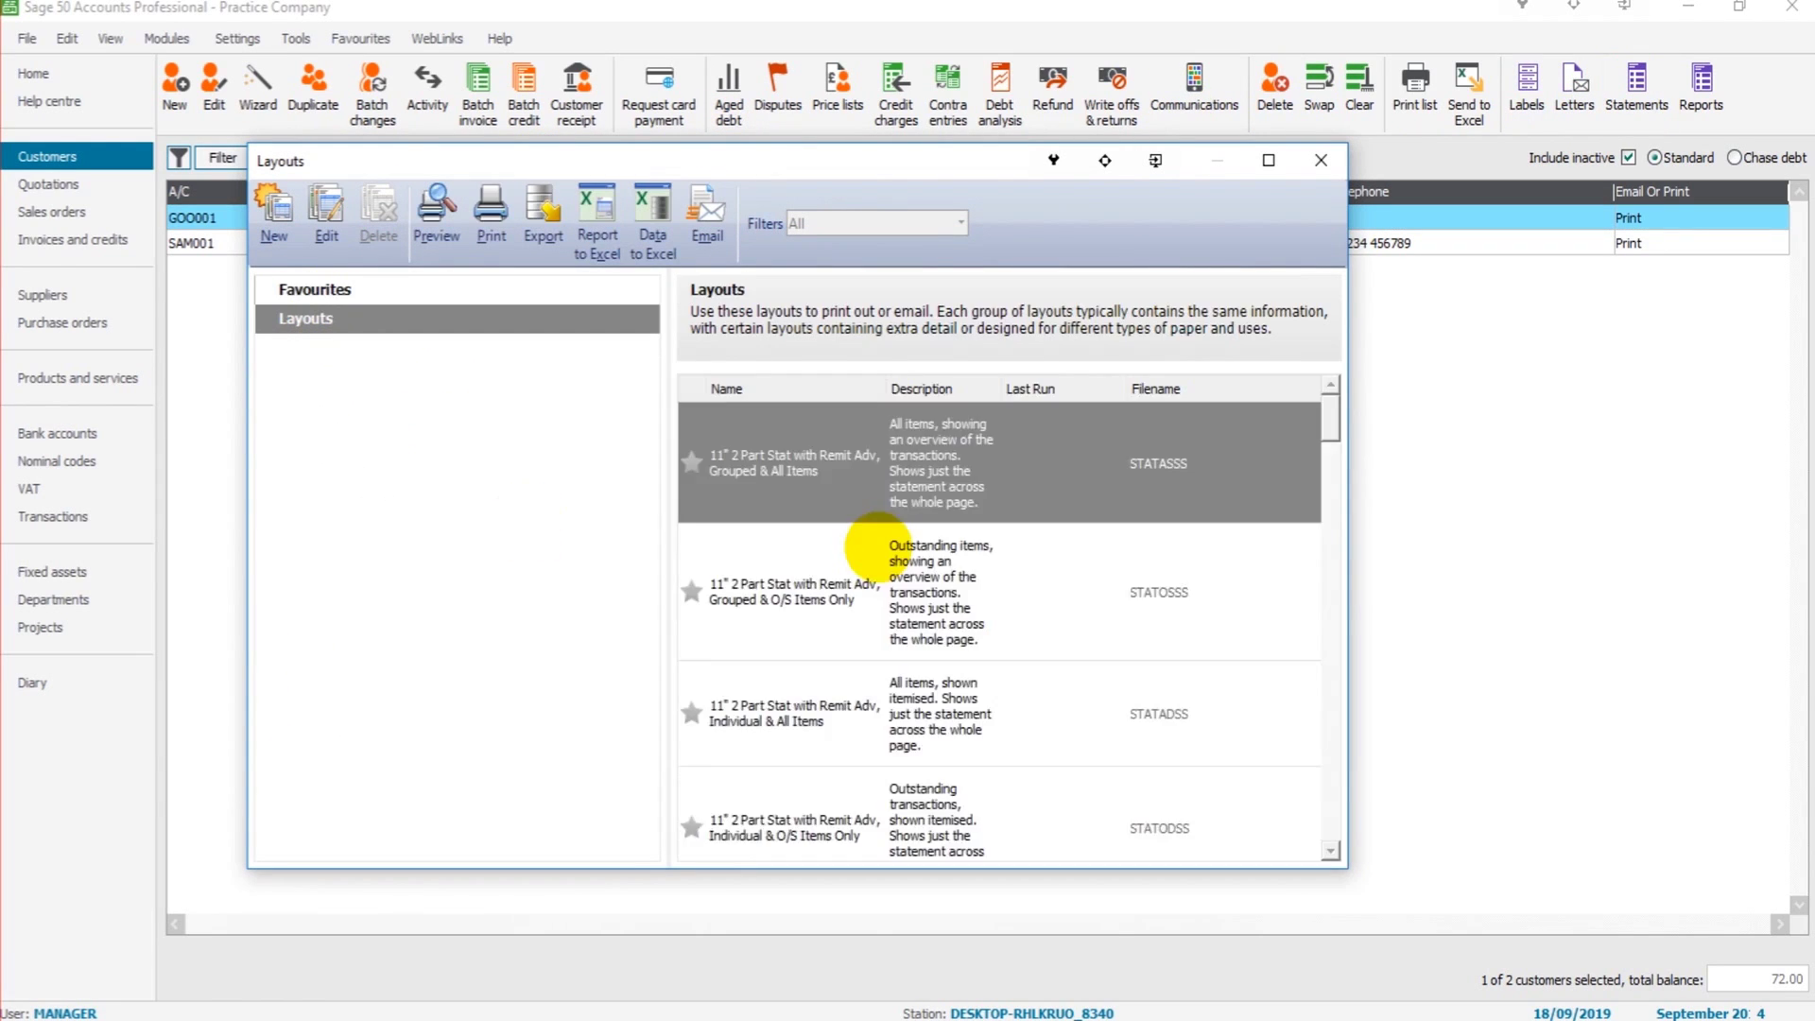
scroll(879, 539, "down", 5)
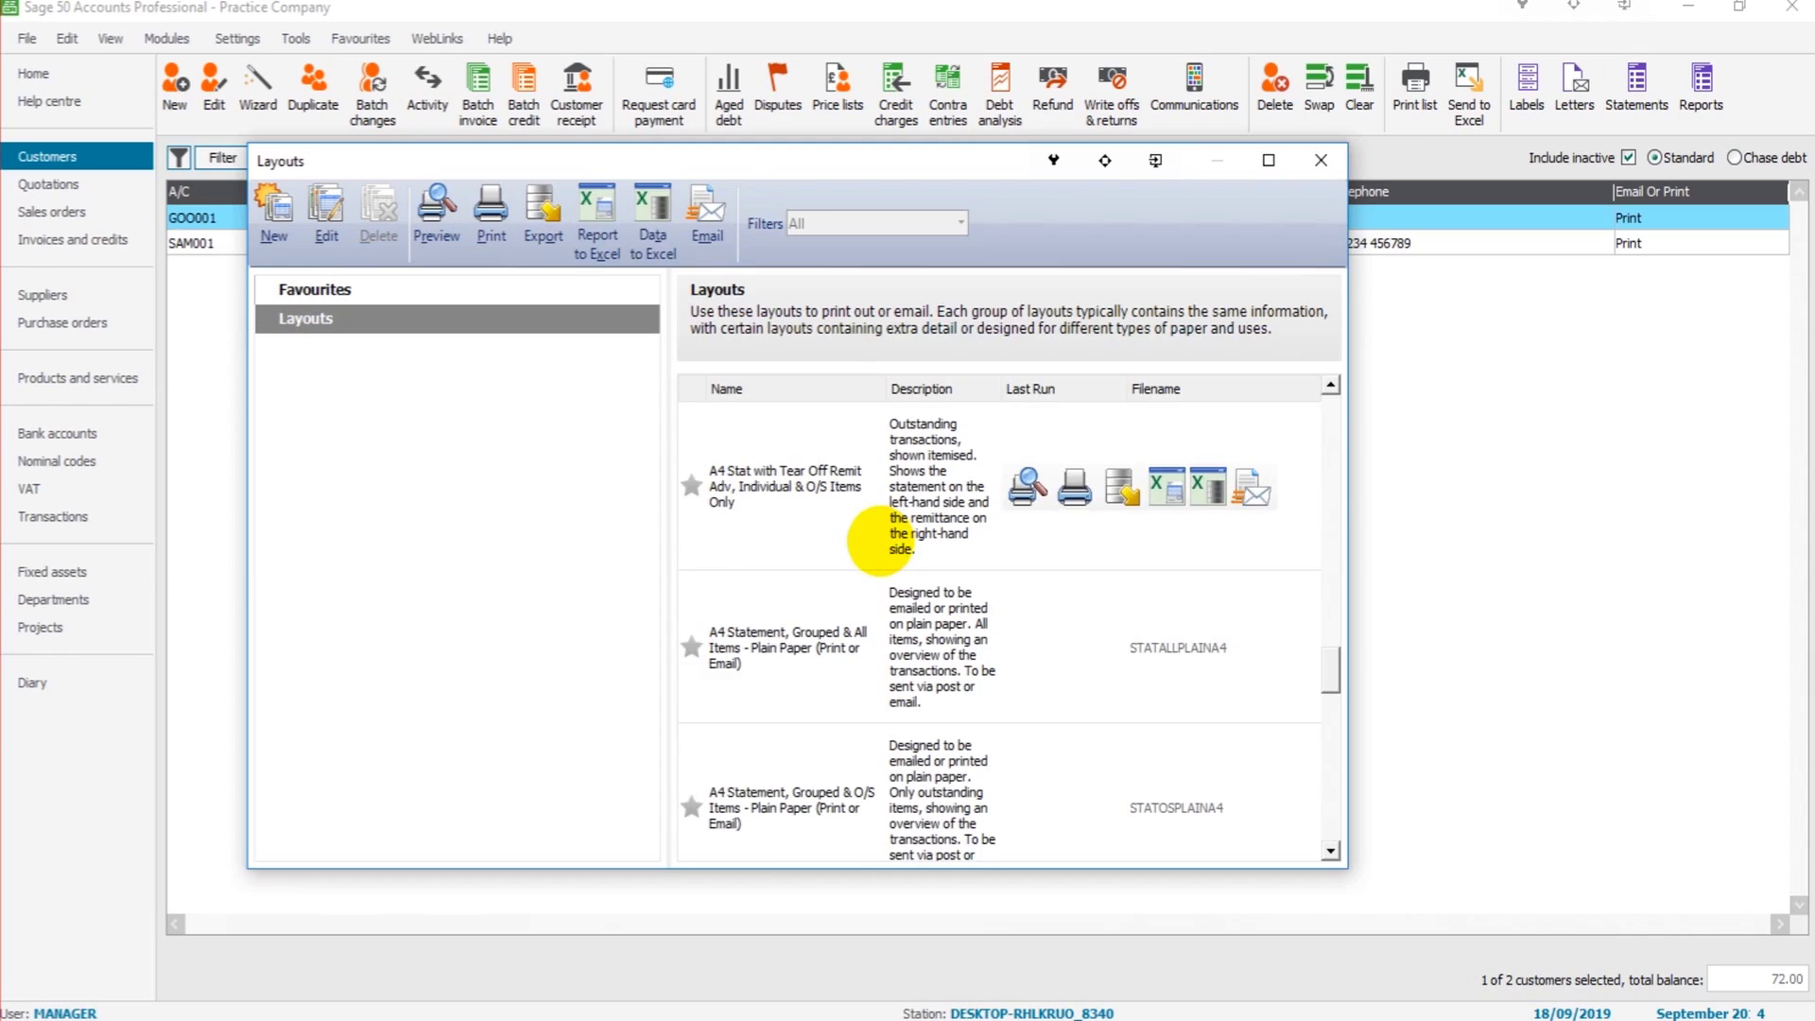
scroll(879, 539, "up", 1)
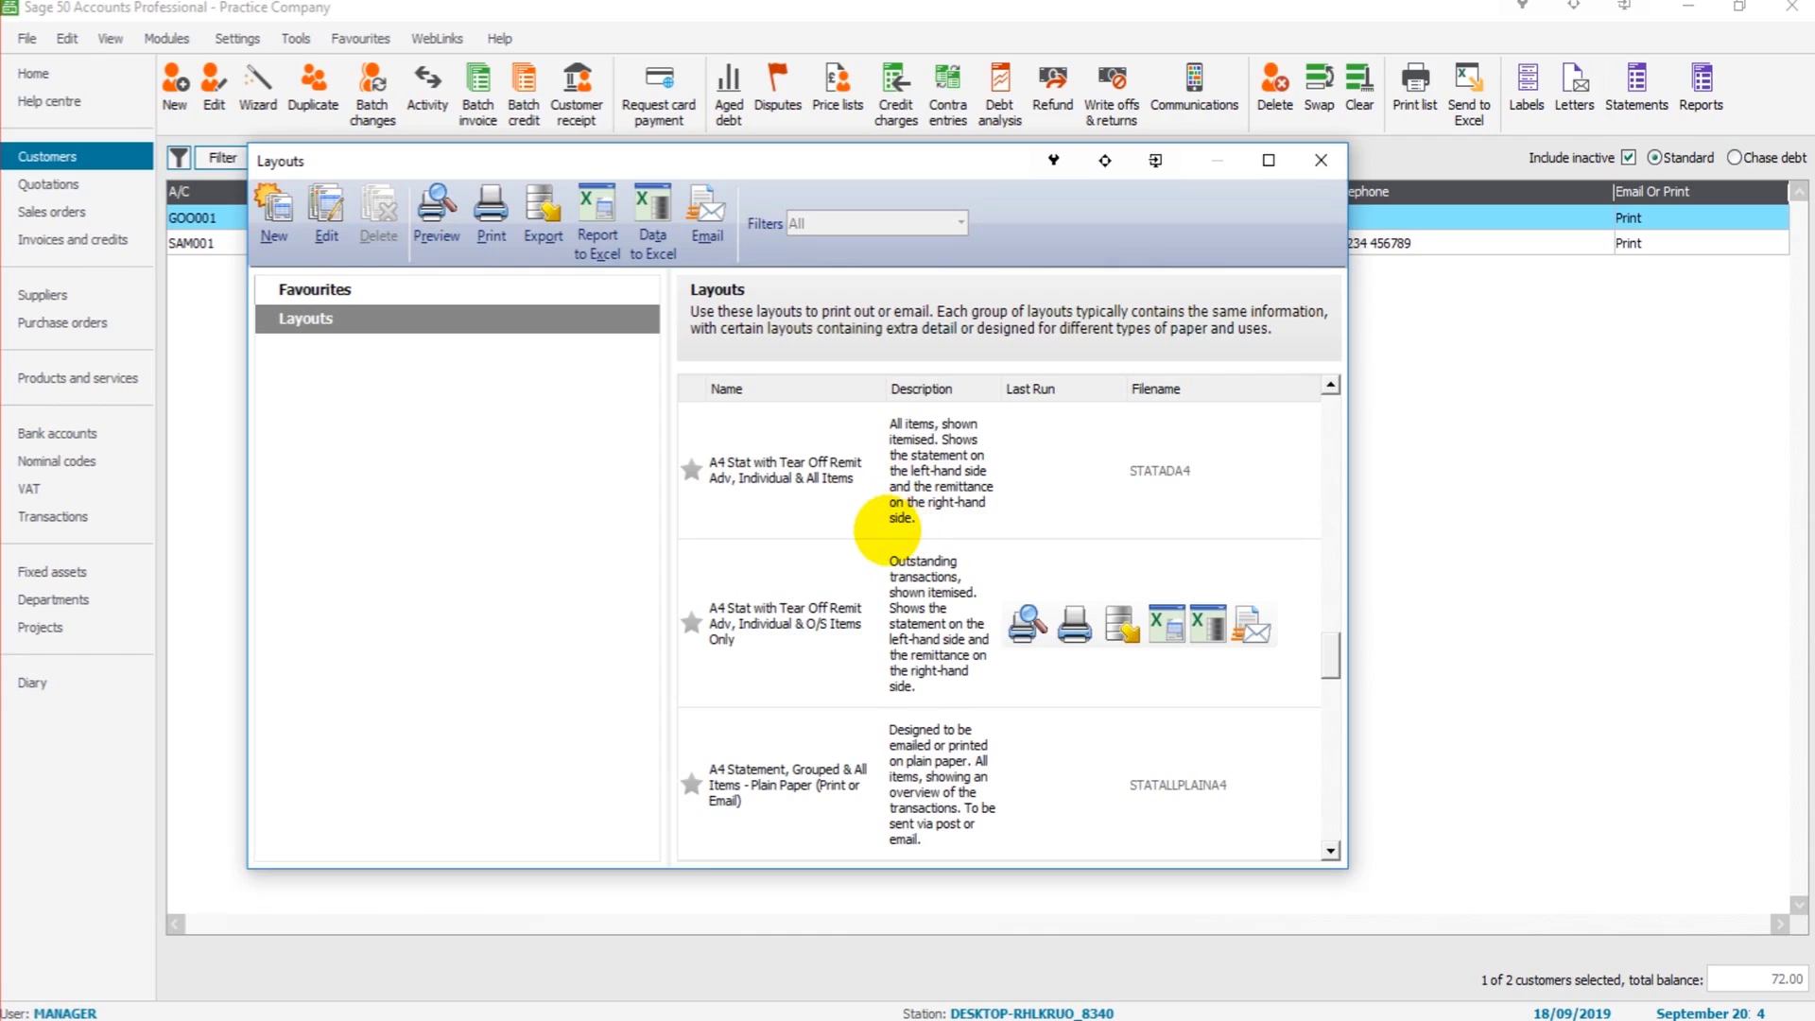
scroll(769, 529, "up", 5)
scroll(754, 544, "down", 4)
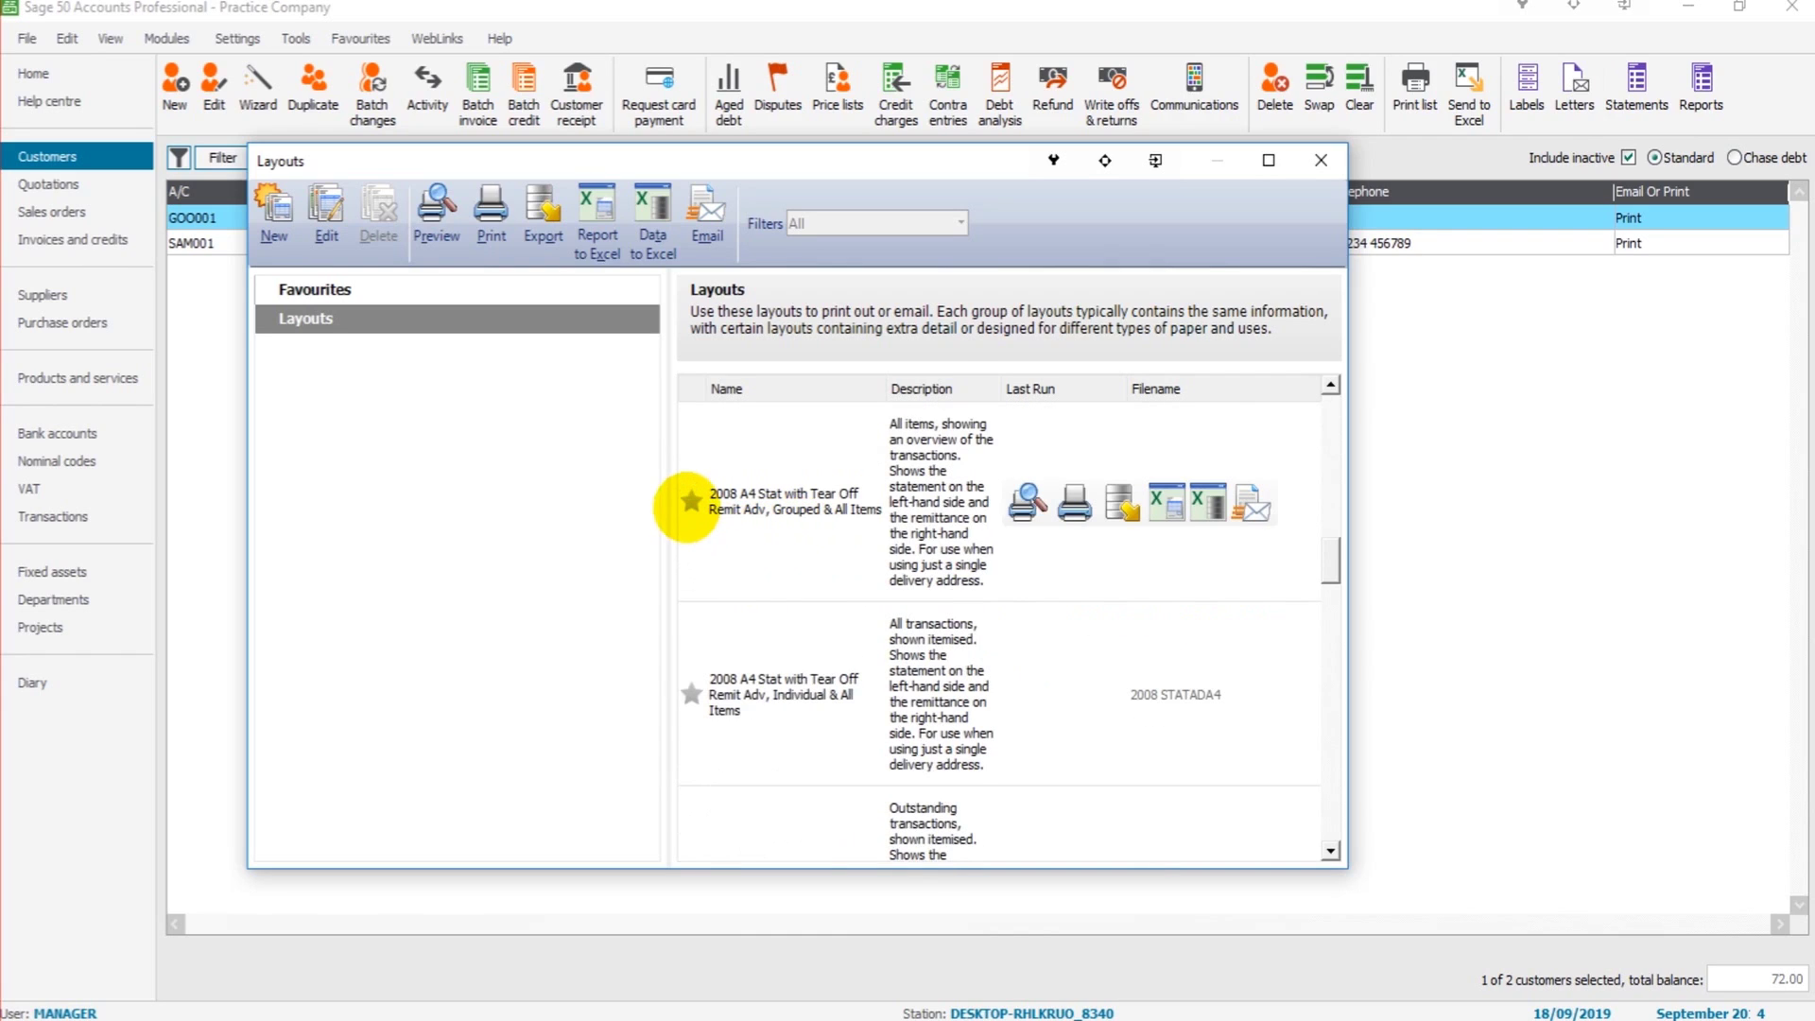
- Star the 2008 A4 Stat with Tear Off Remit Adv, Grouped & All Items layout and check Favourites
left_click(691, 499)
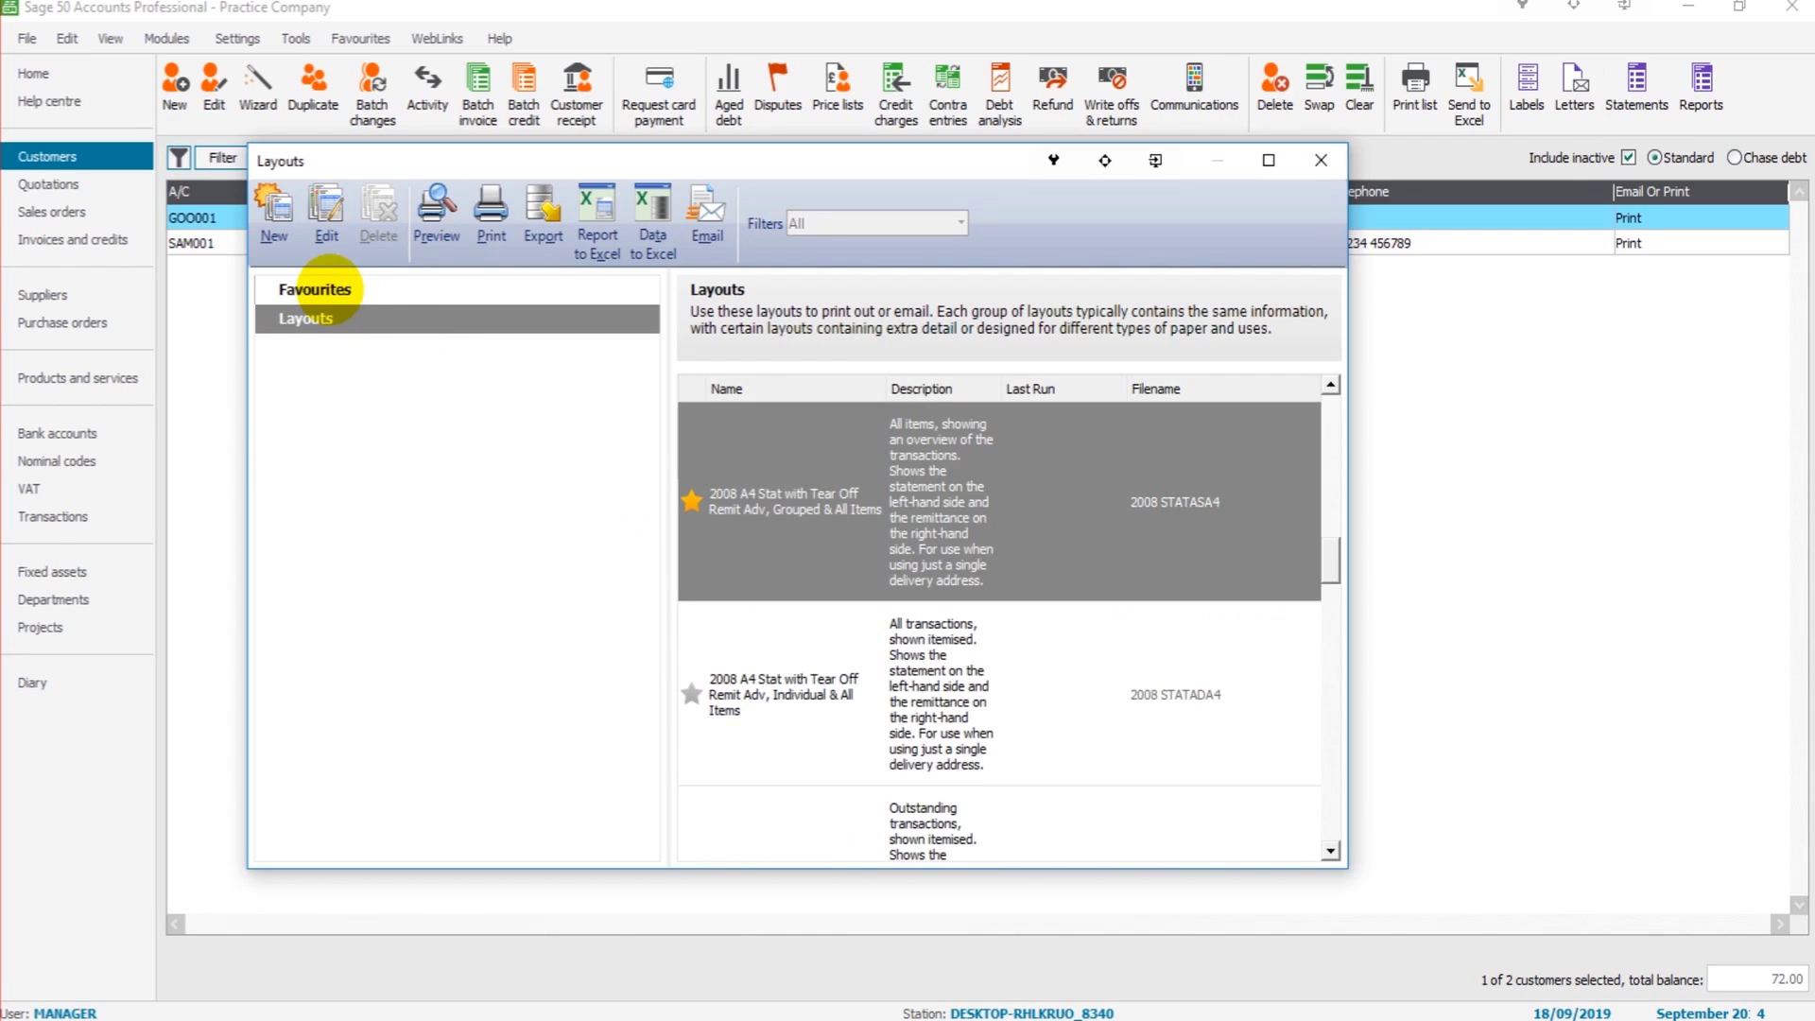
left_click(321, 288)
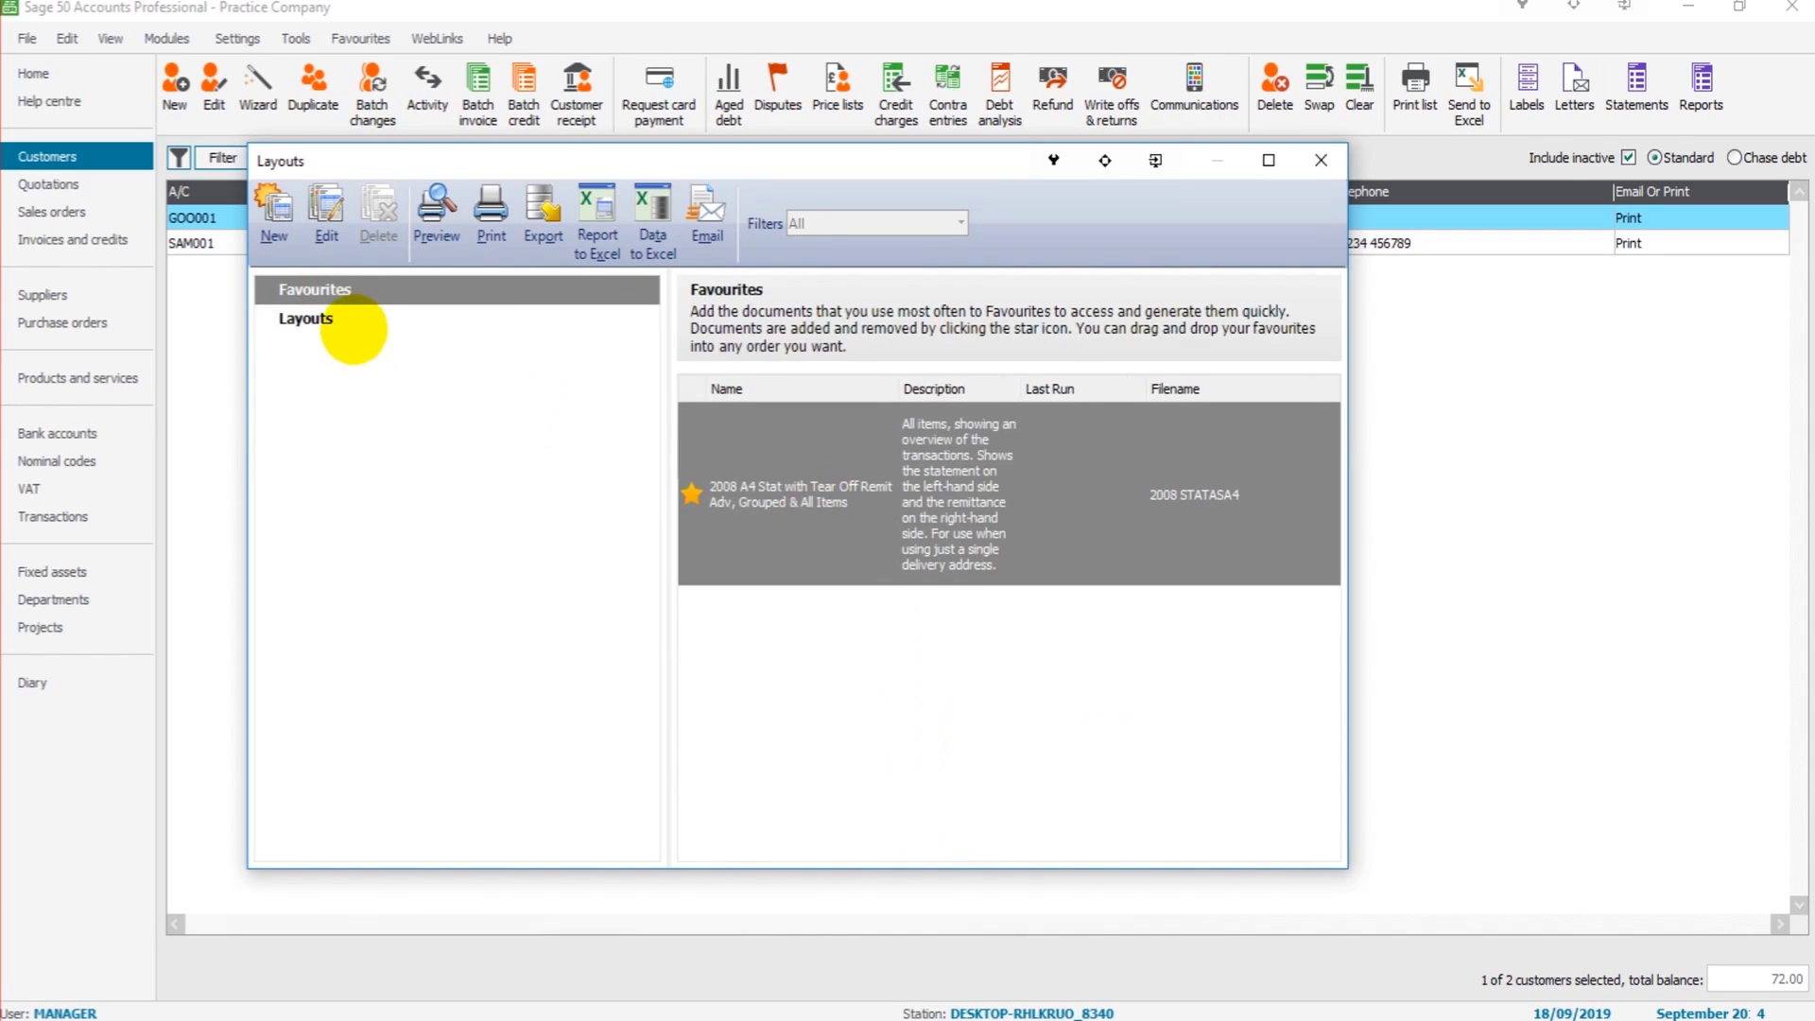
left_click(354, 325)
scroll(907, 600, "up", 10)
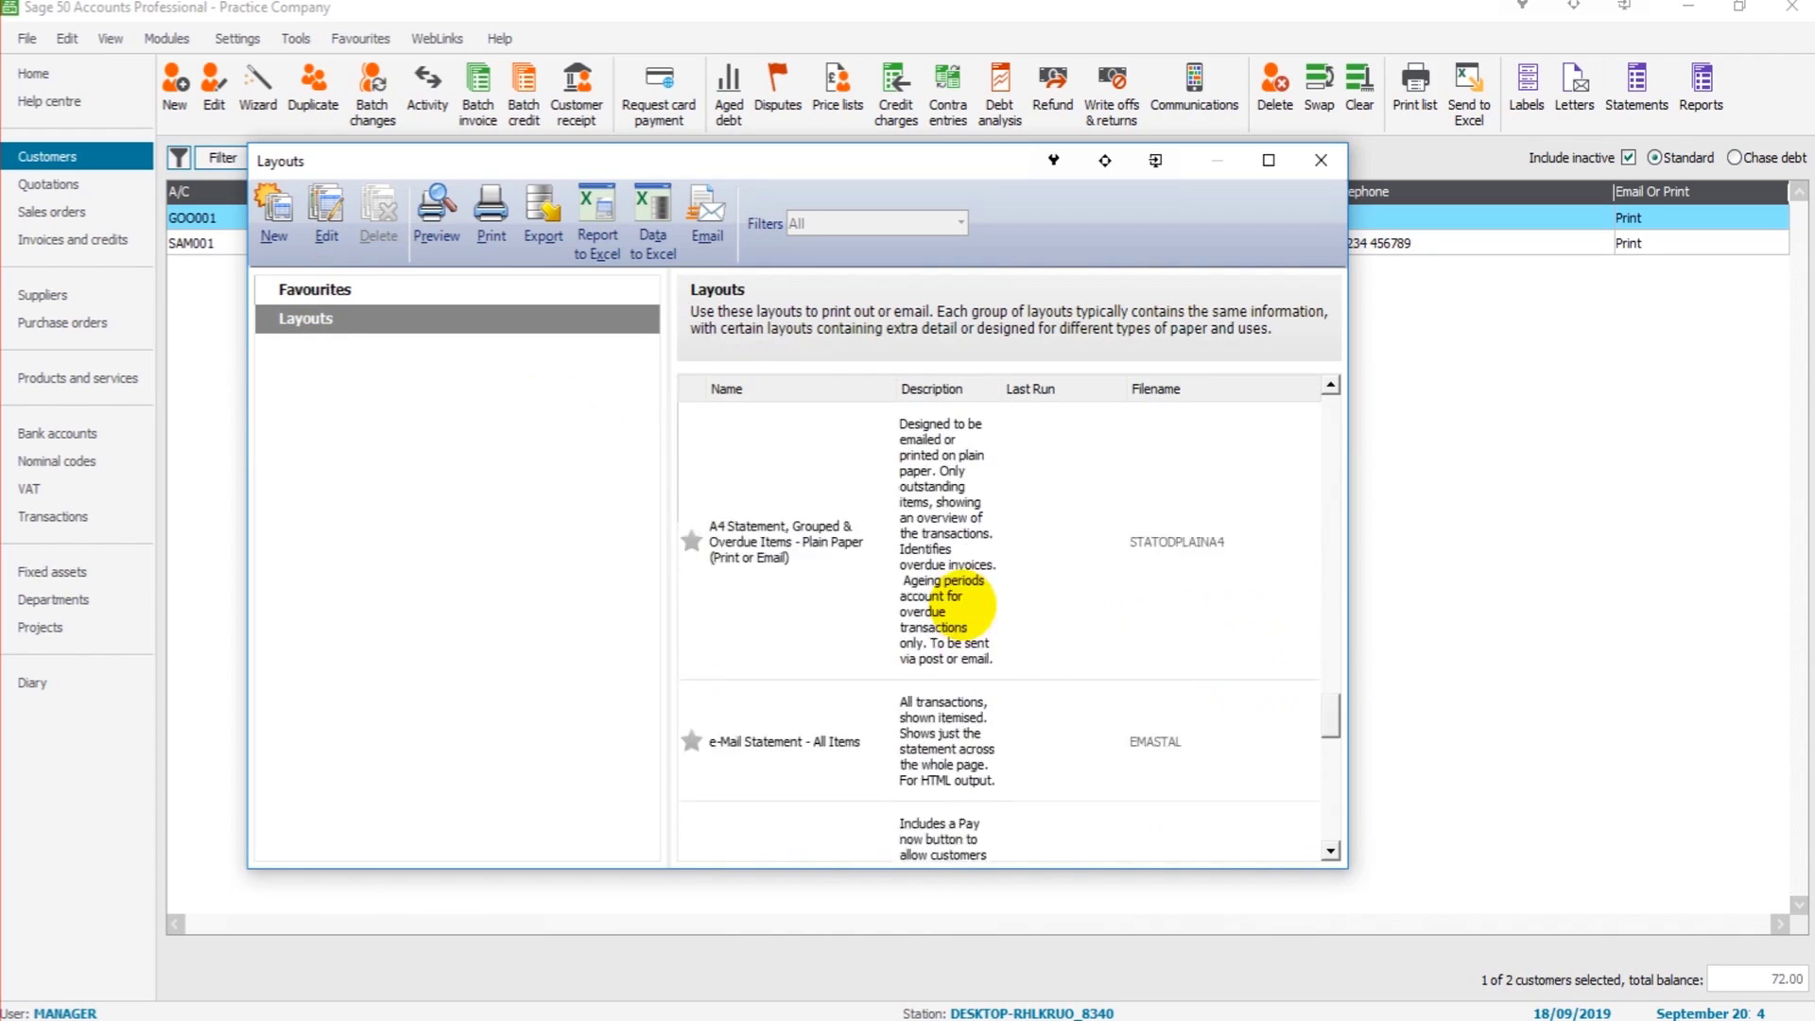
left_click(274, 288)
mouse_move(964, 518)
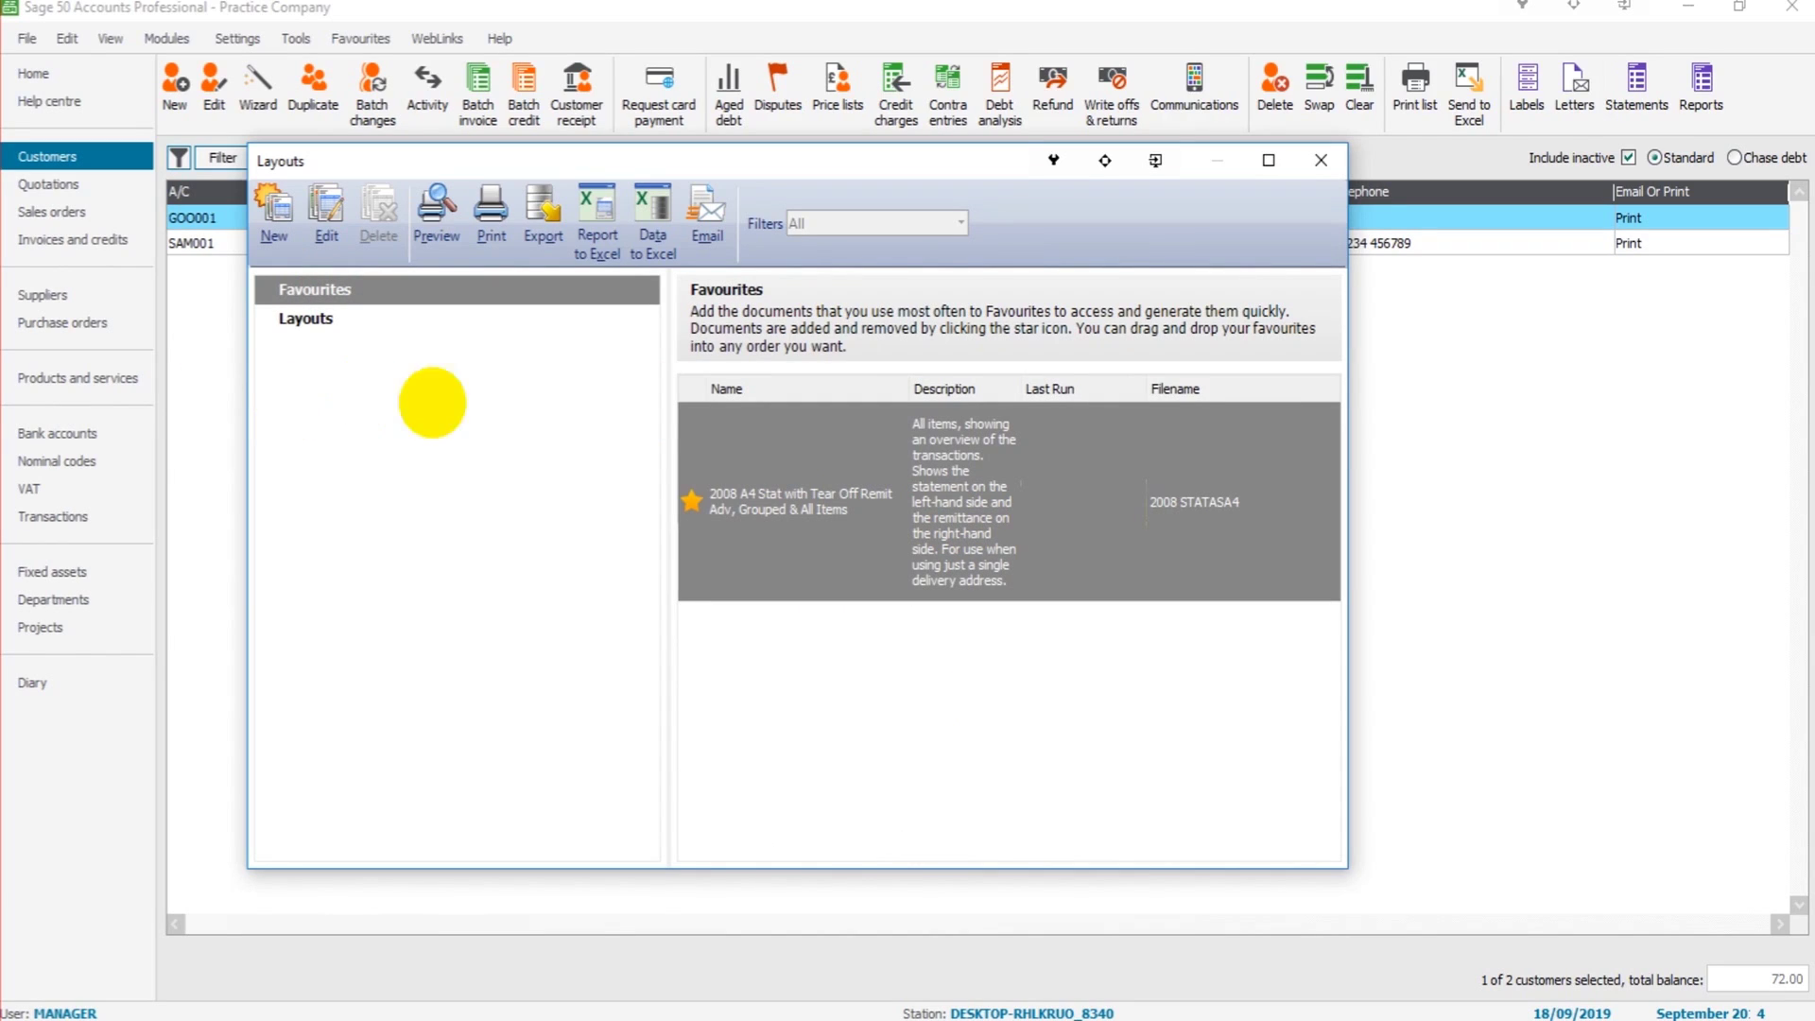
- Preview Google Limited's statement with the favourite layout, review the 72.00 owed, then close it
left_click(1048, 501)
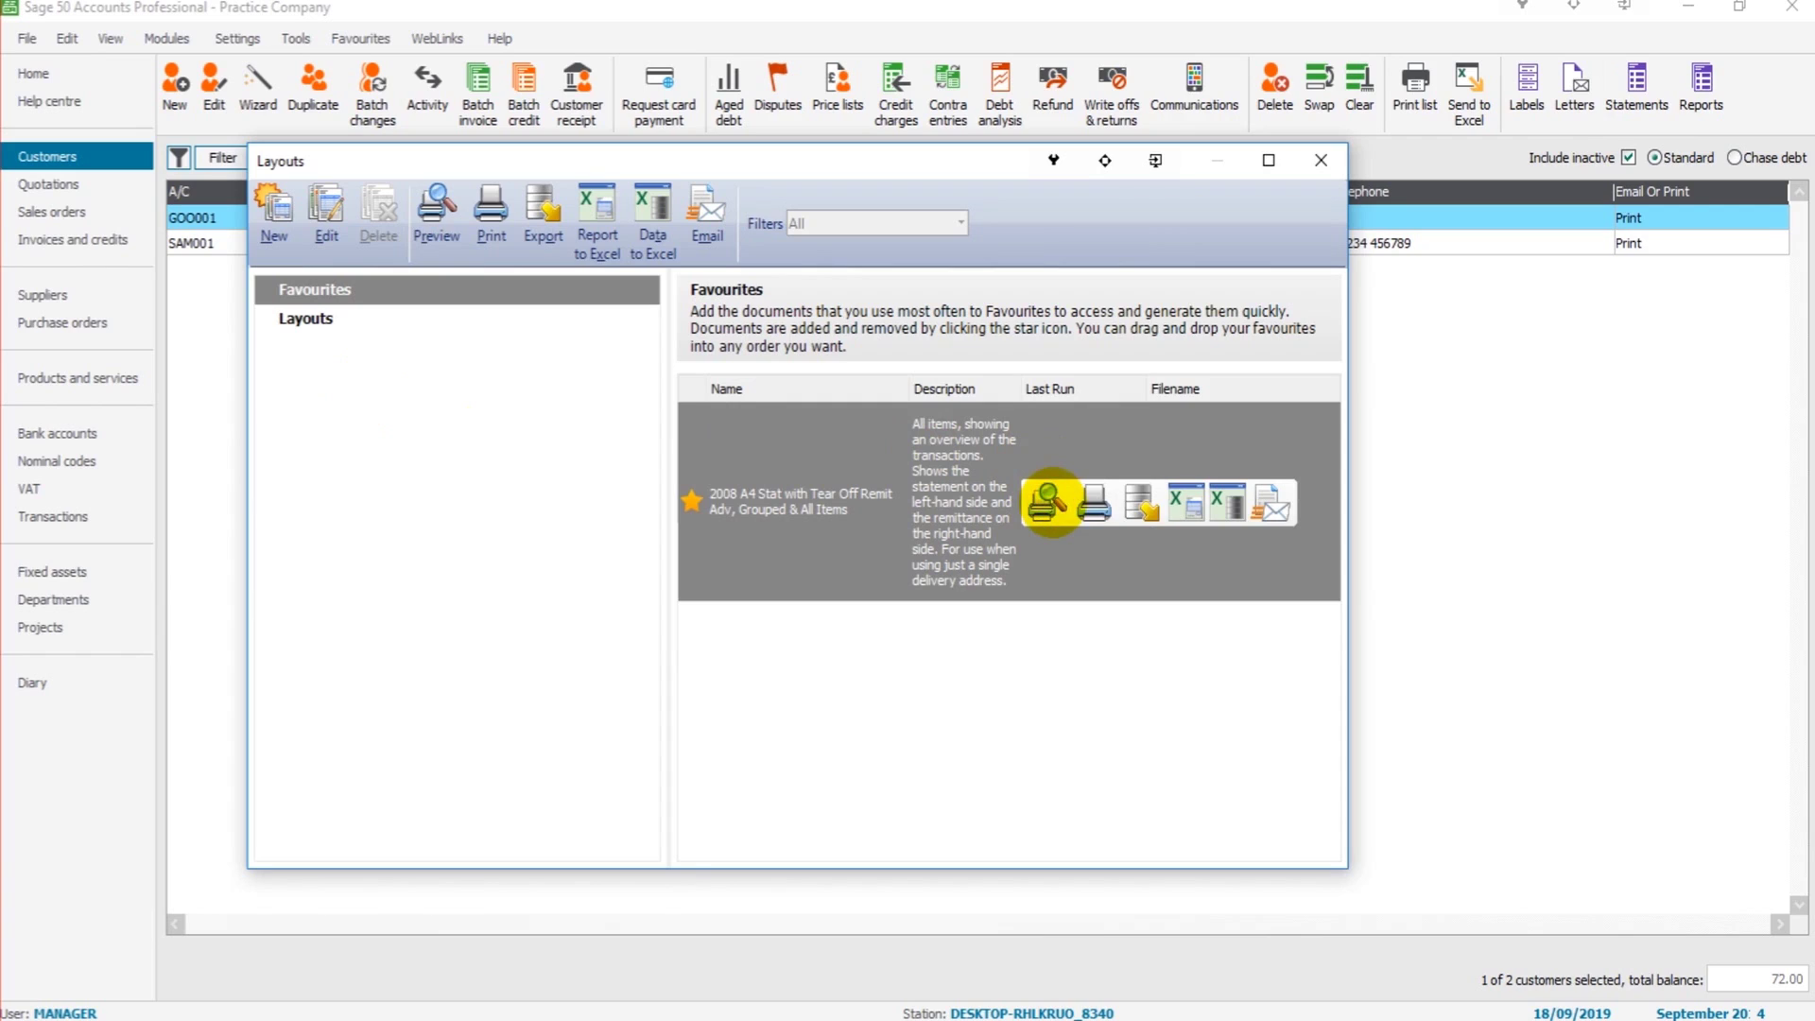
left_click(983, 626)
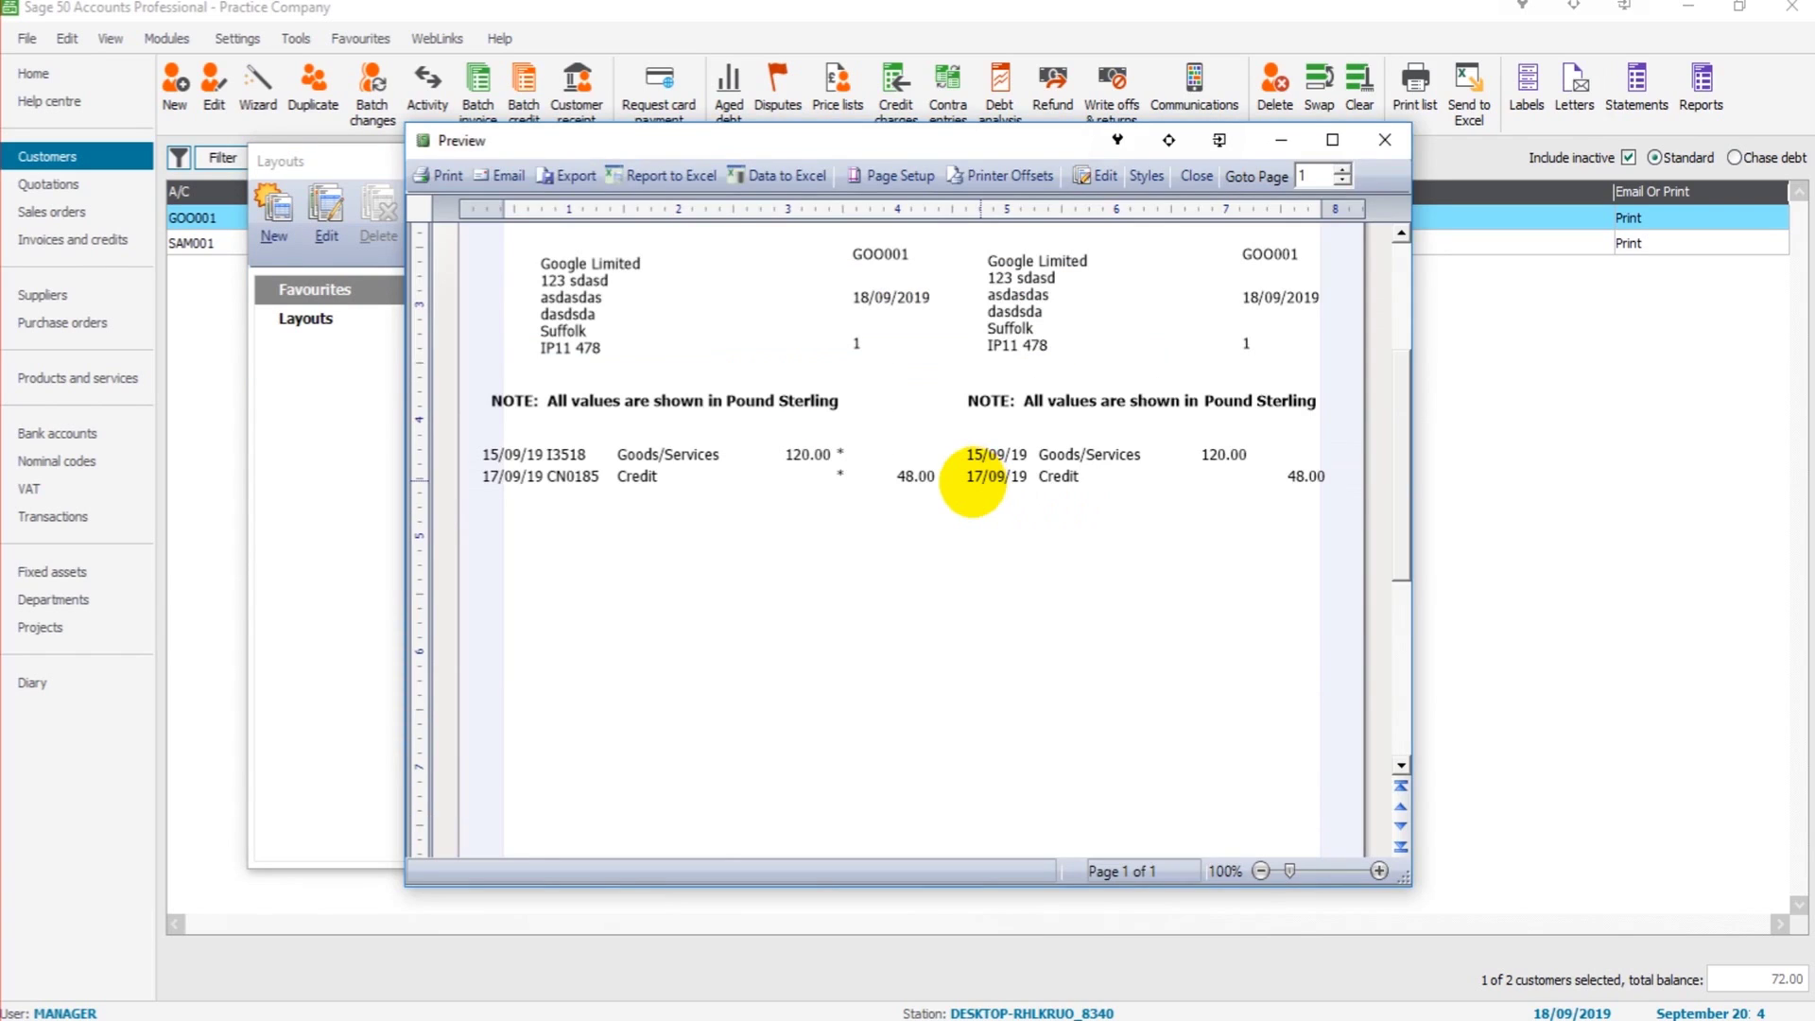
scroll(926, 482, "up", 3)
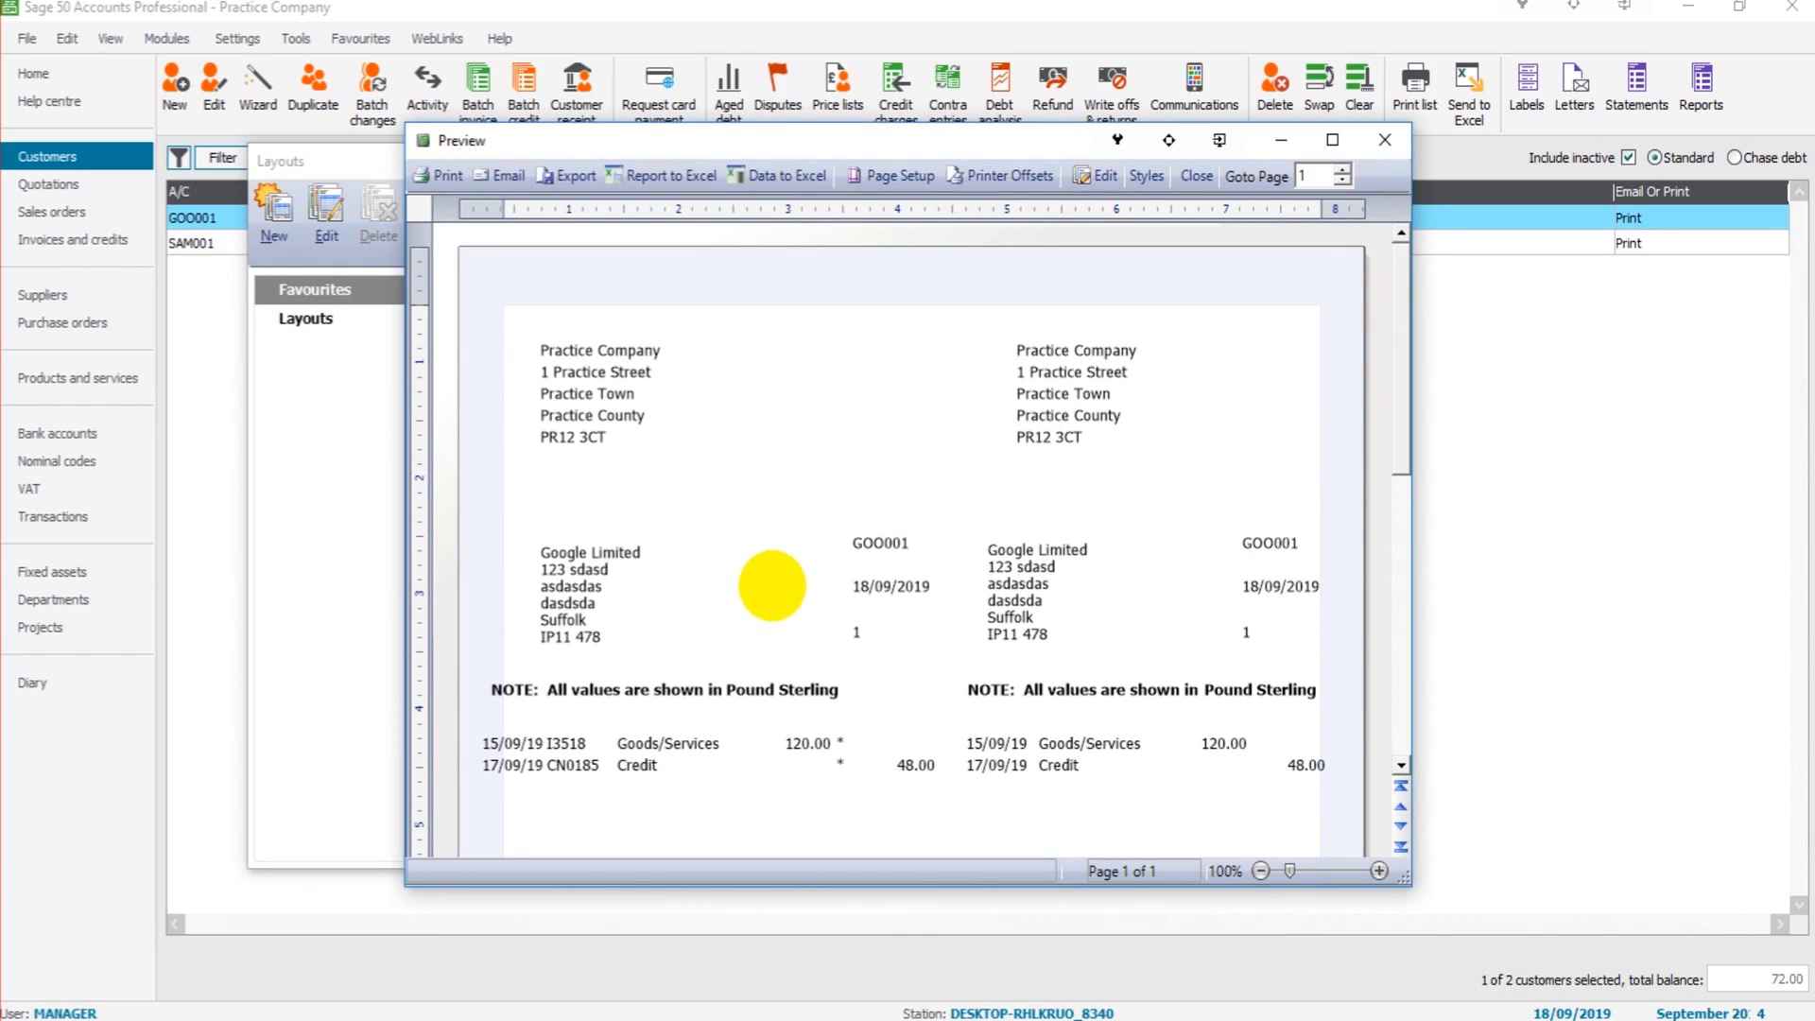
scroll(626, 561, "down", 3)
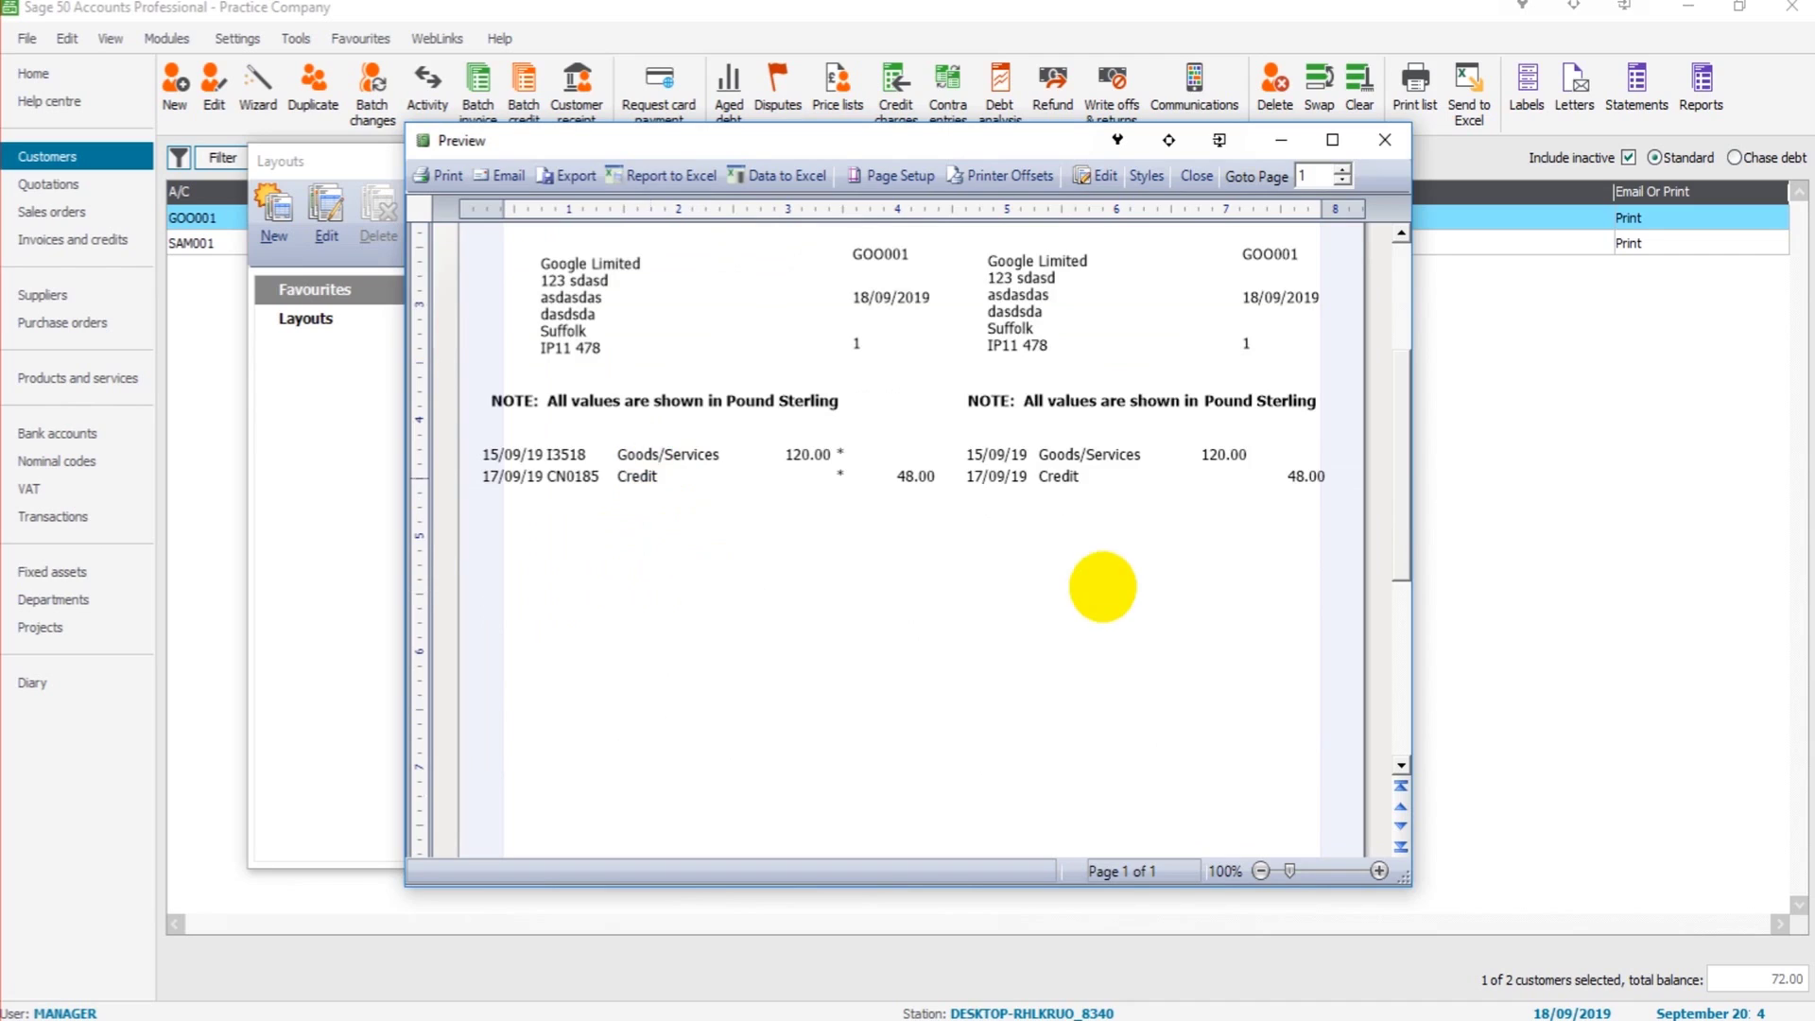
scroll(1102, 586, "down", 5)
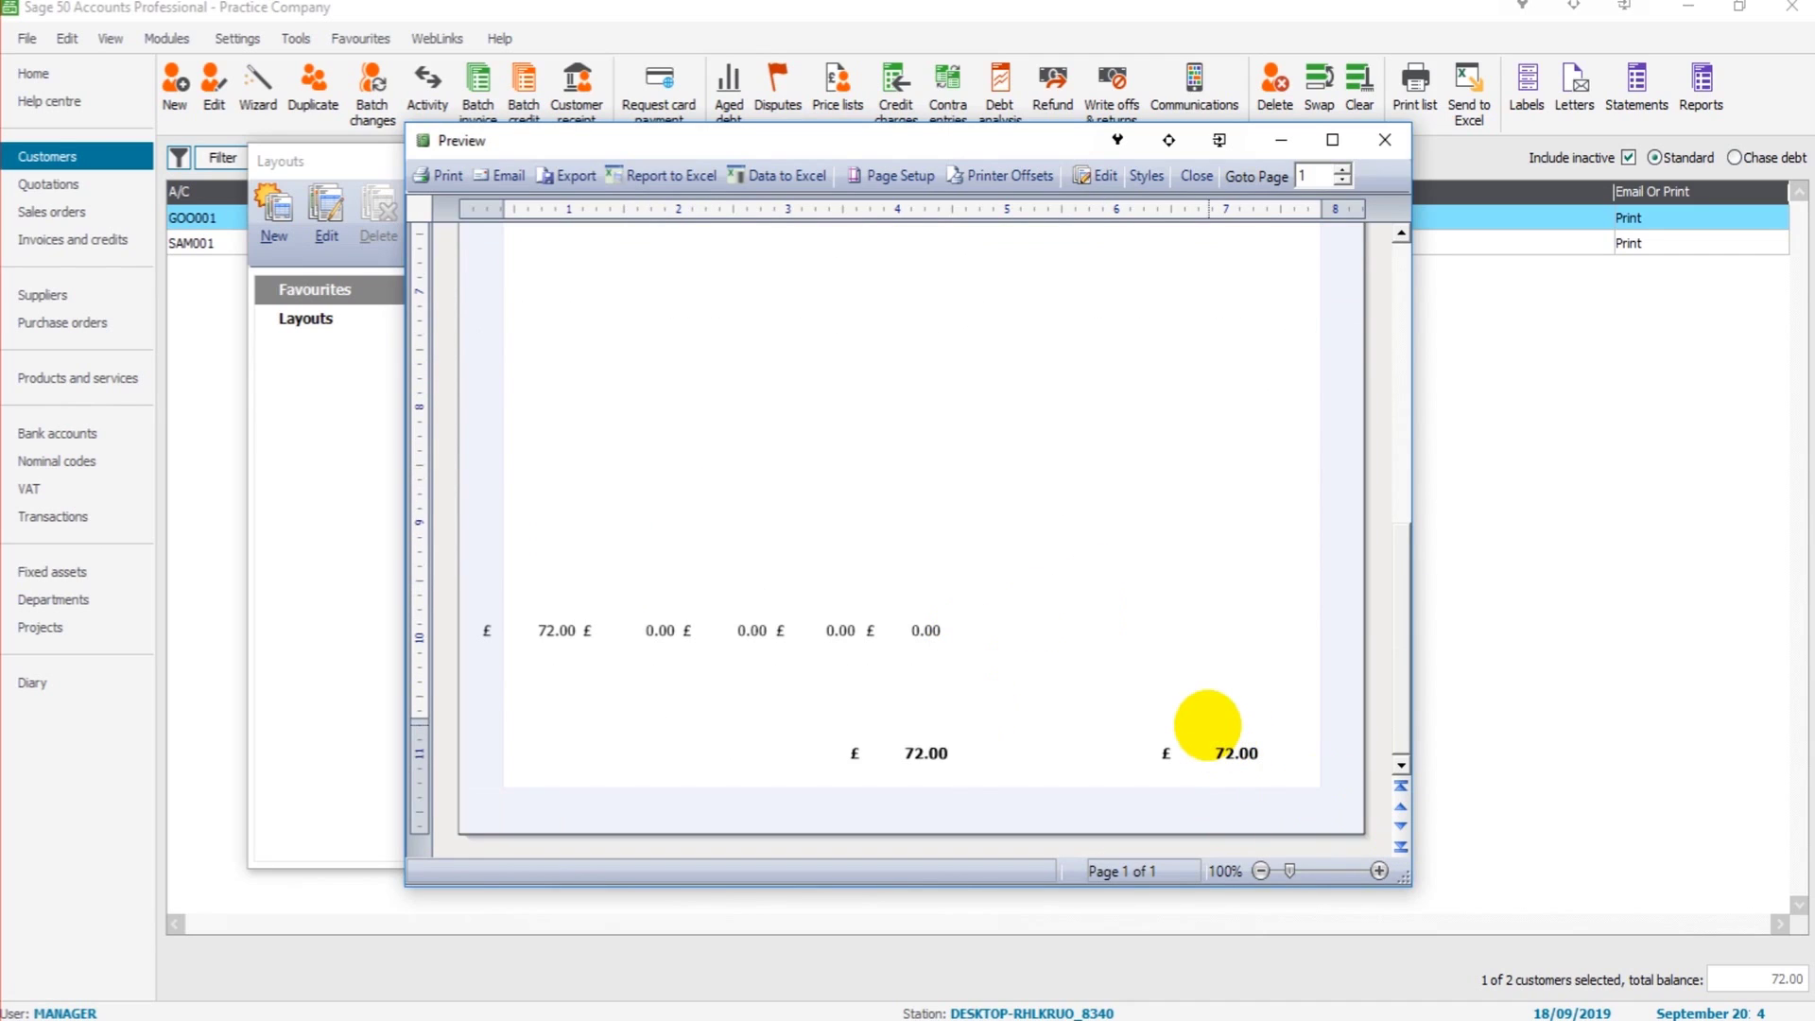
scroll(1161, 513, "up", 4)
scroll(788, 557, "down", 4)
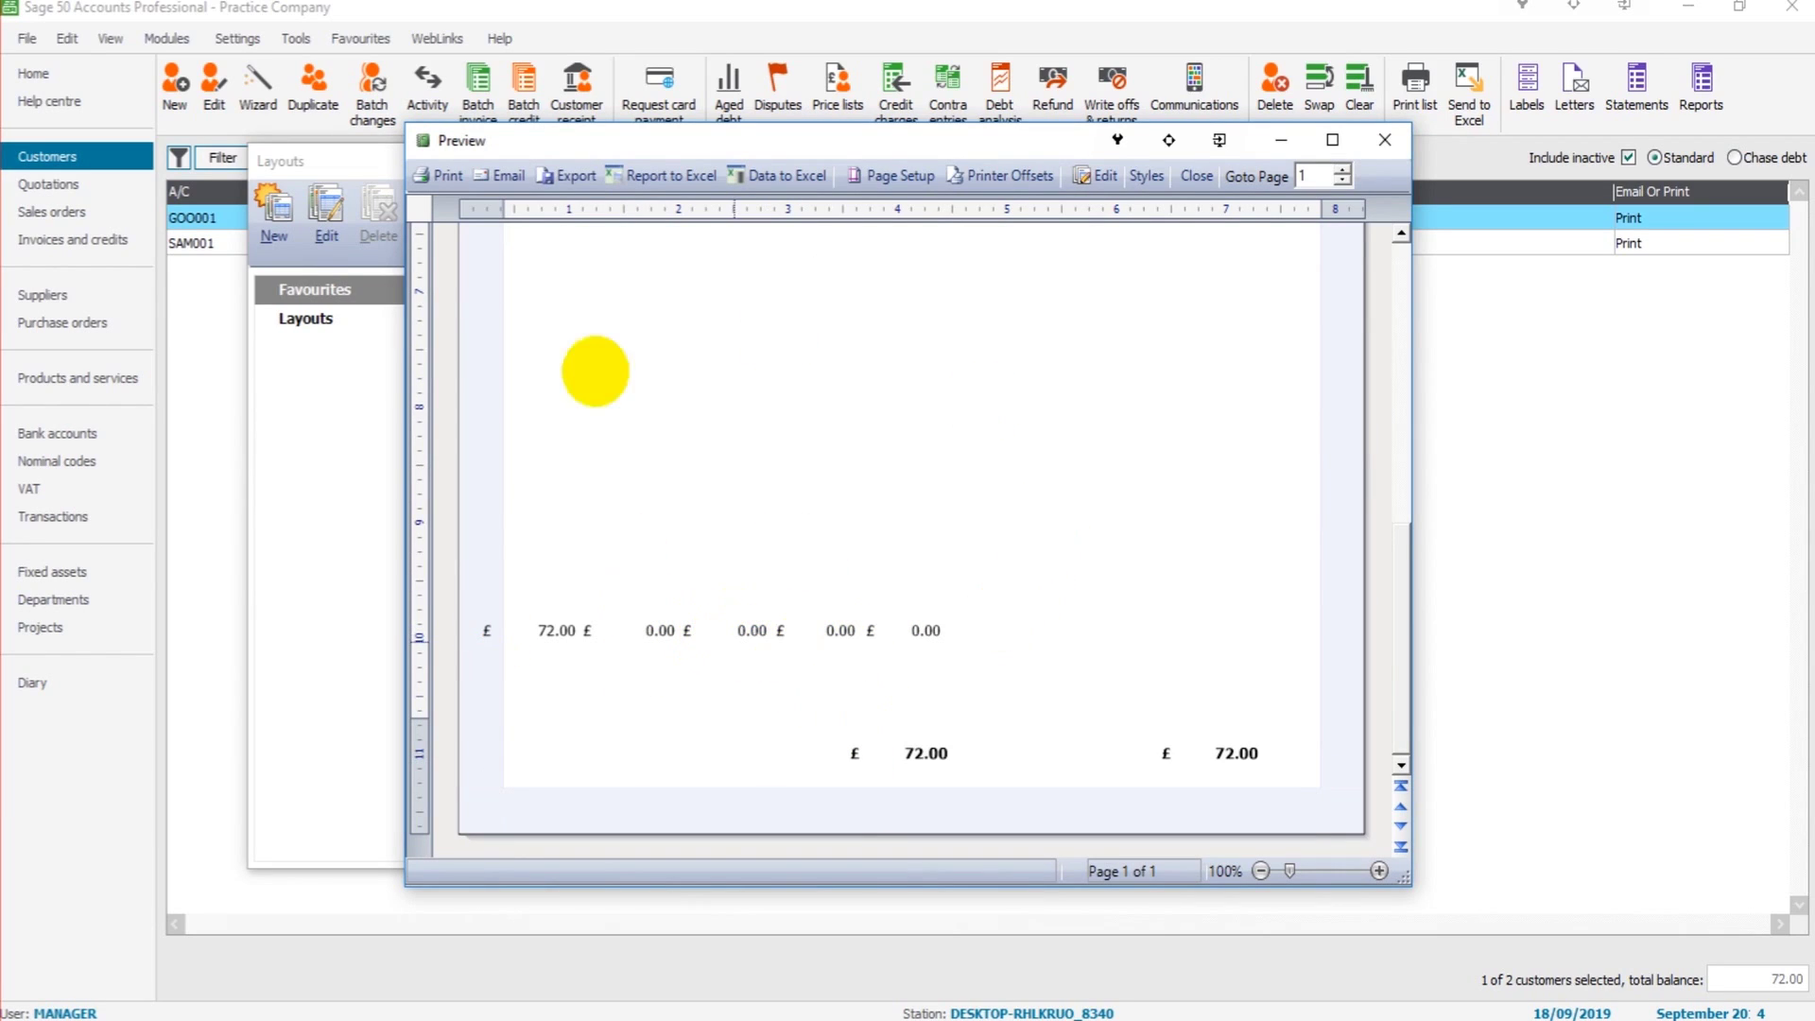
scroll(983, 252, "up", 6)
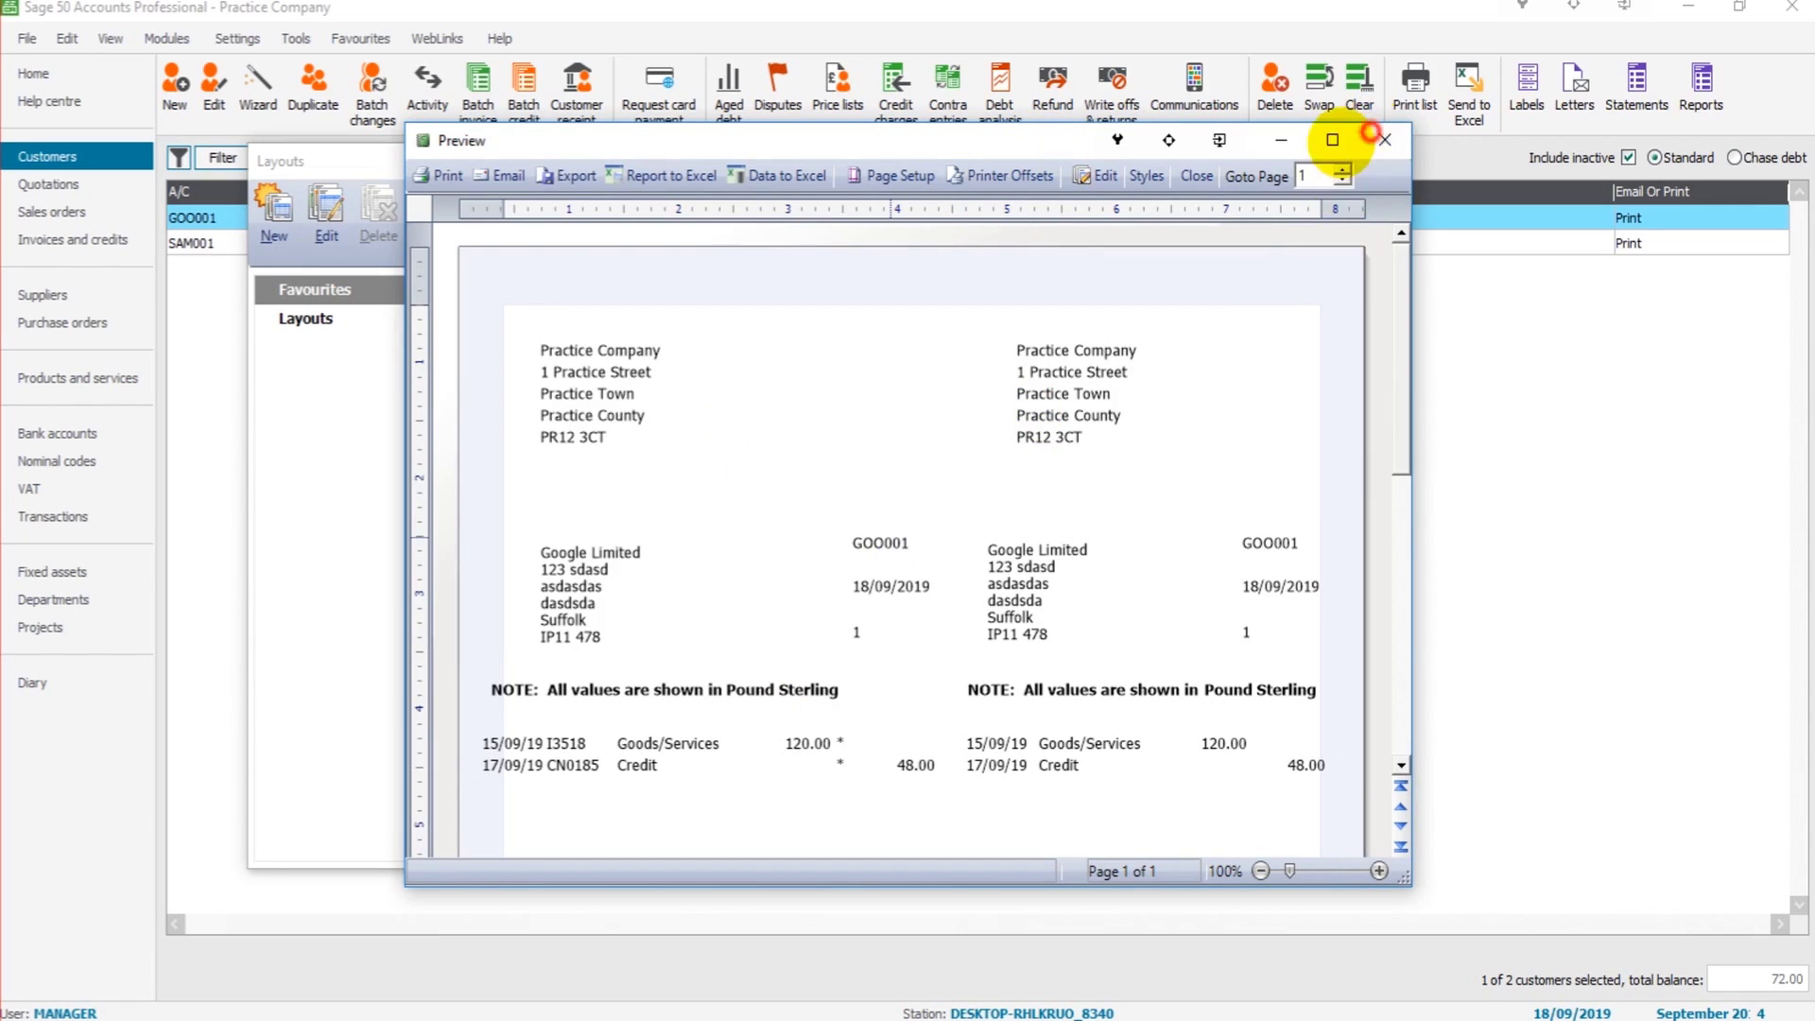
left_click(373, 318)
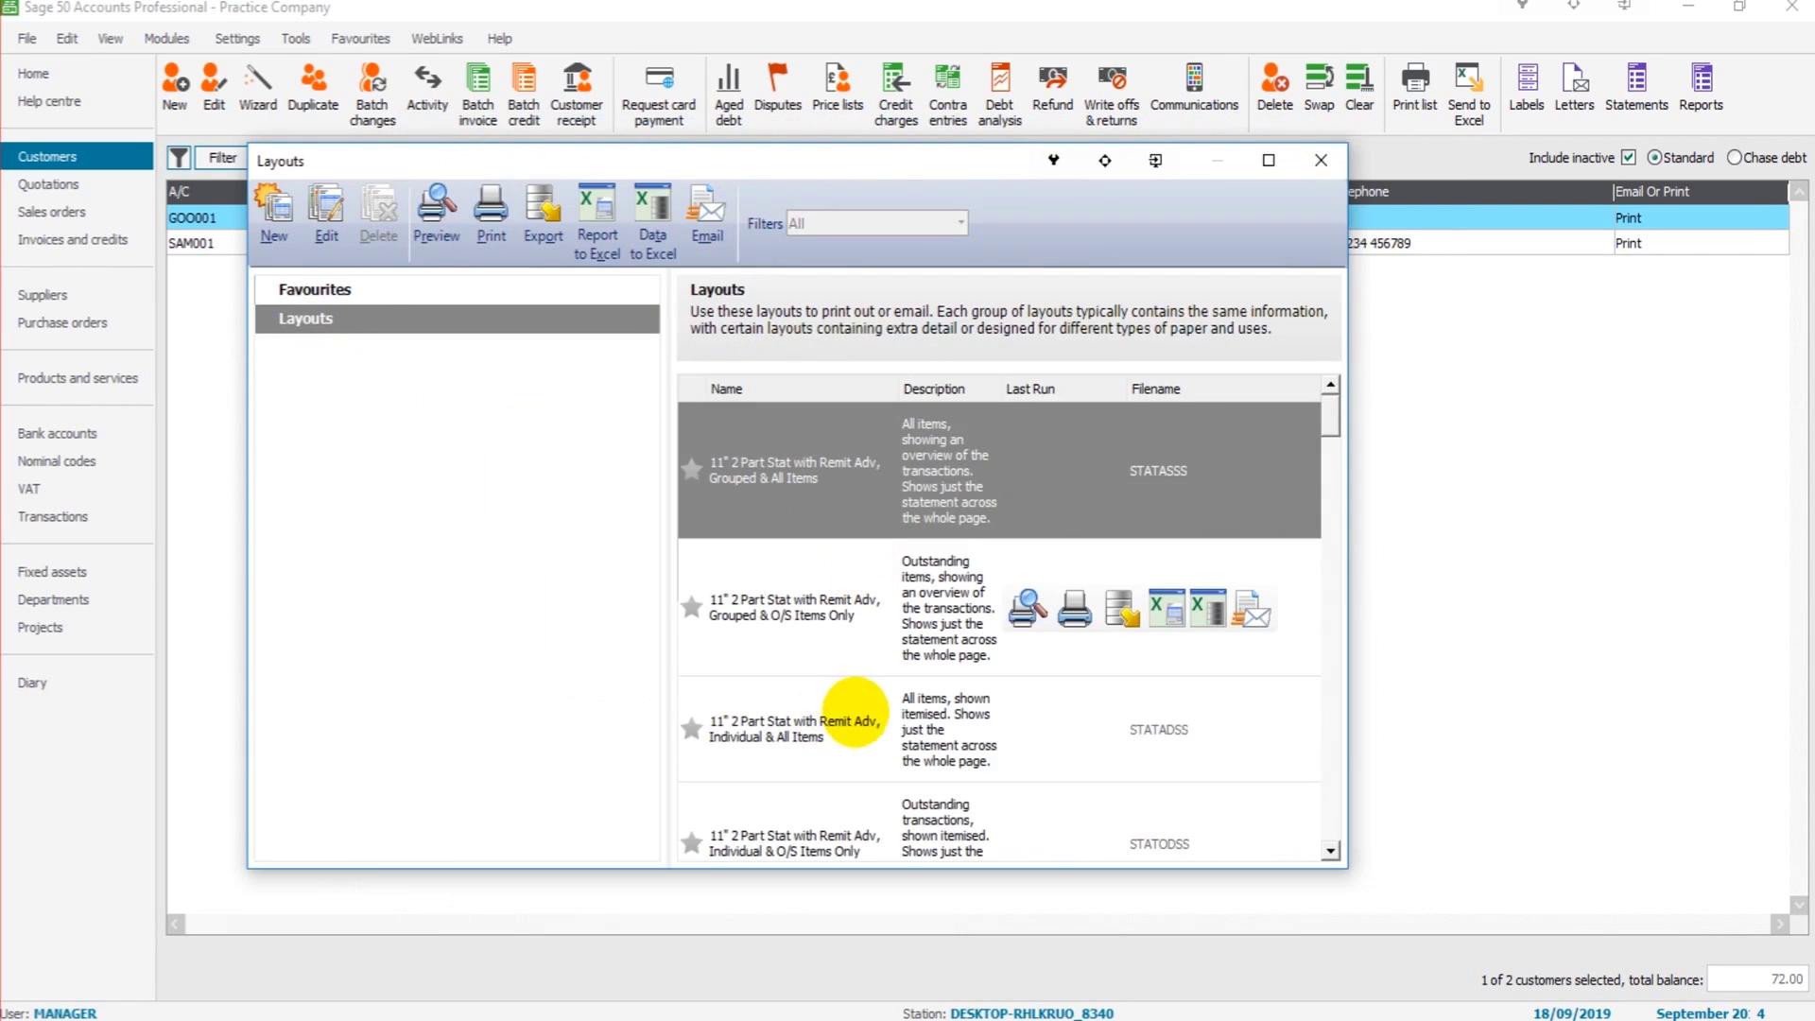
- Confirm the 2008 A4 layout under Favourites, close Layouts and reselect Google Limited
scroll(827, 675, "down", 3)
scroll(850, 681, "down", 1)
left_click(393, 321)
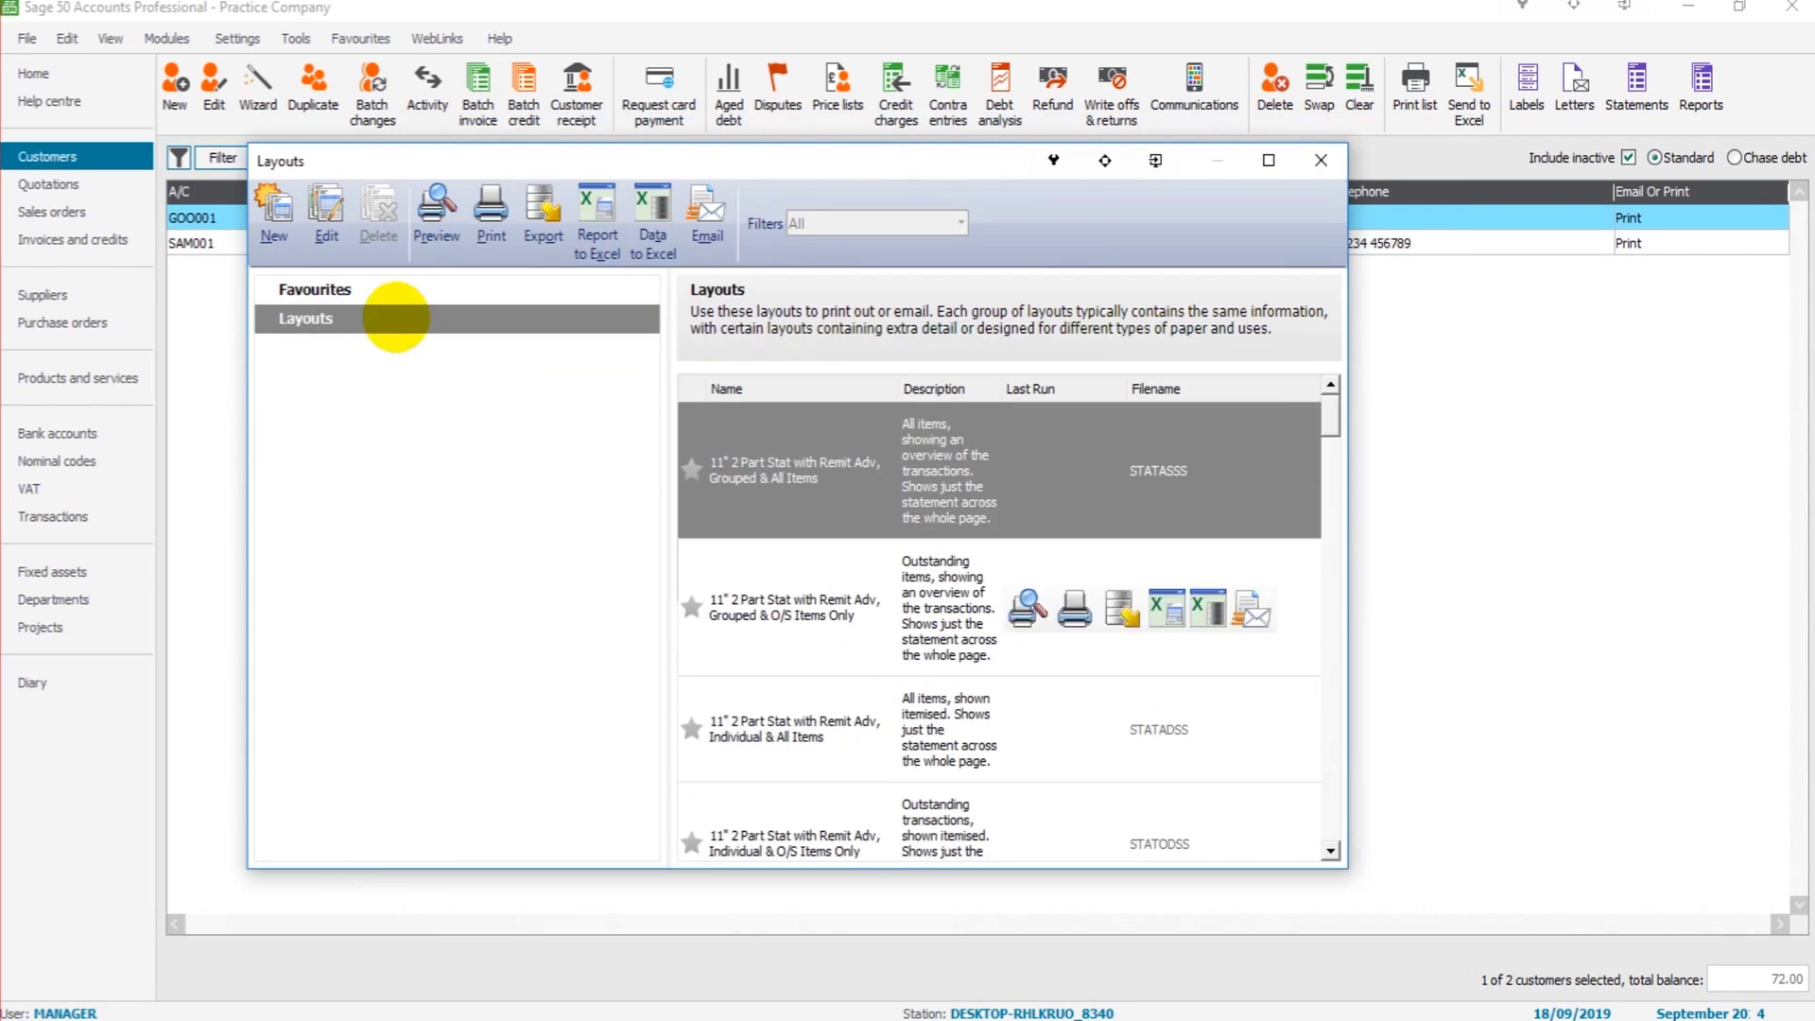
left_click(397, 293)
mouse_move(792, 549)
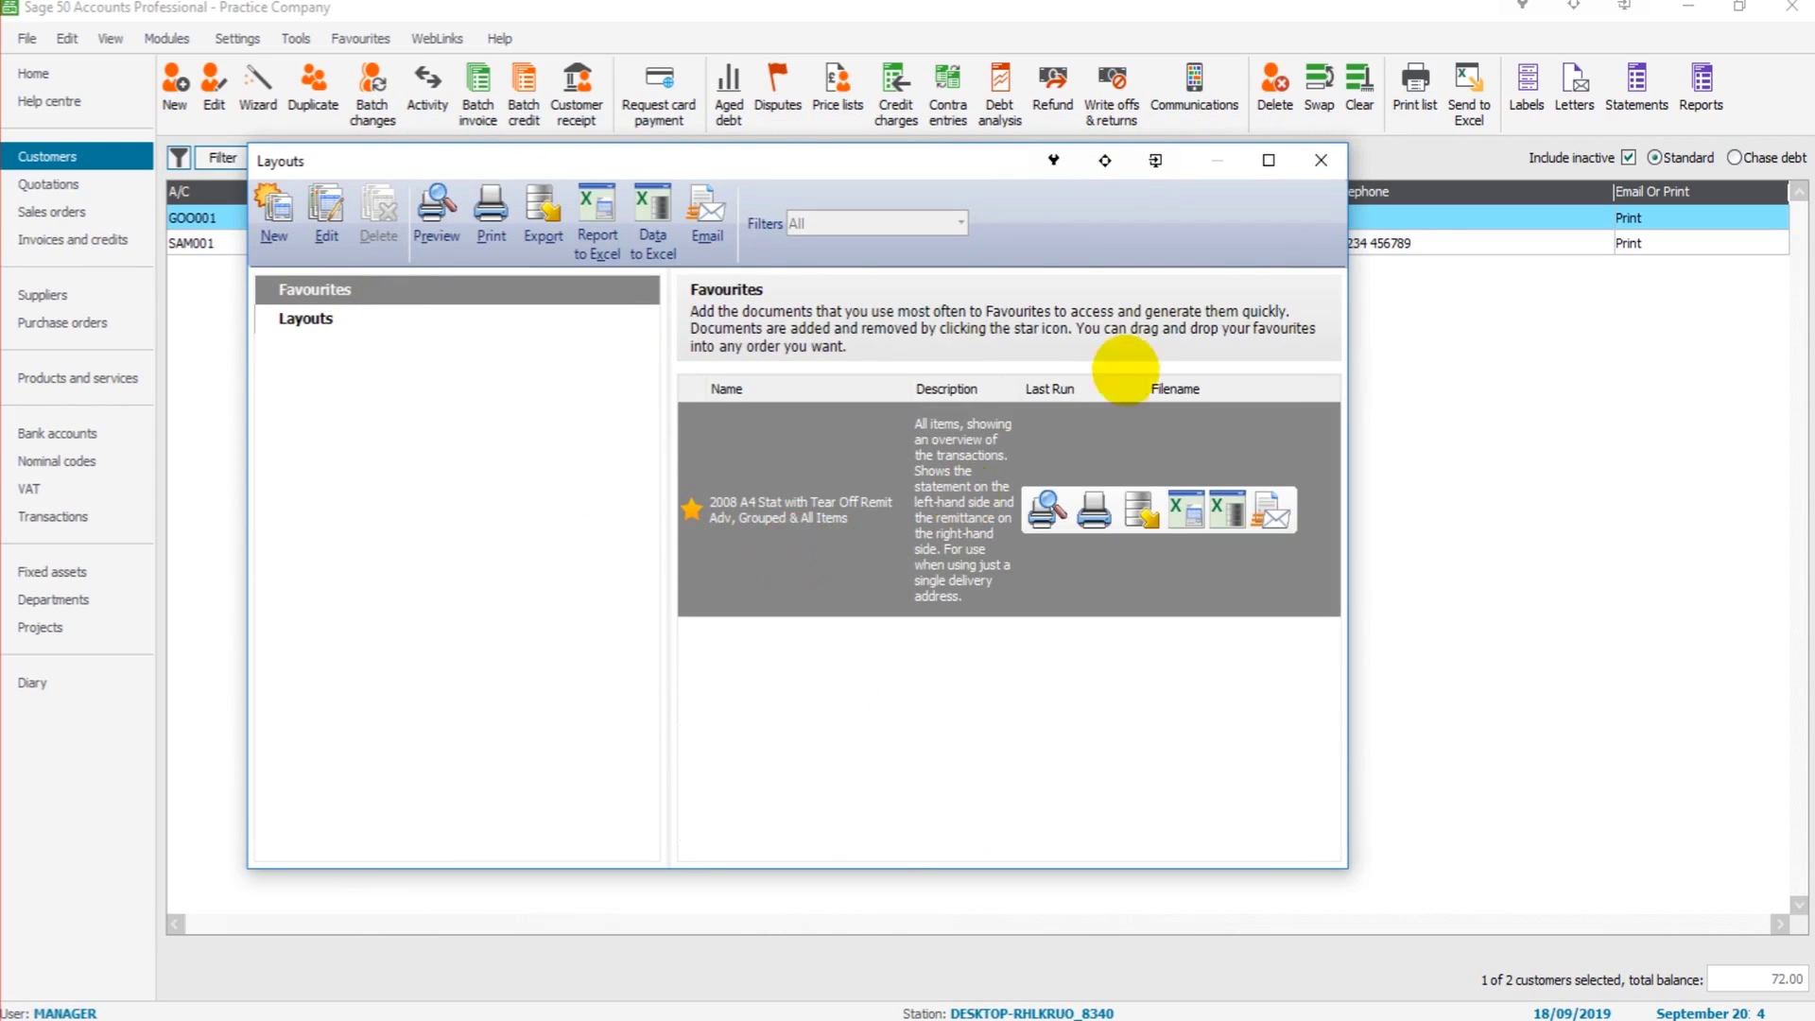
left_click(1318, 160)
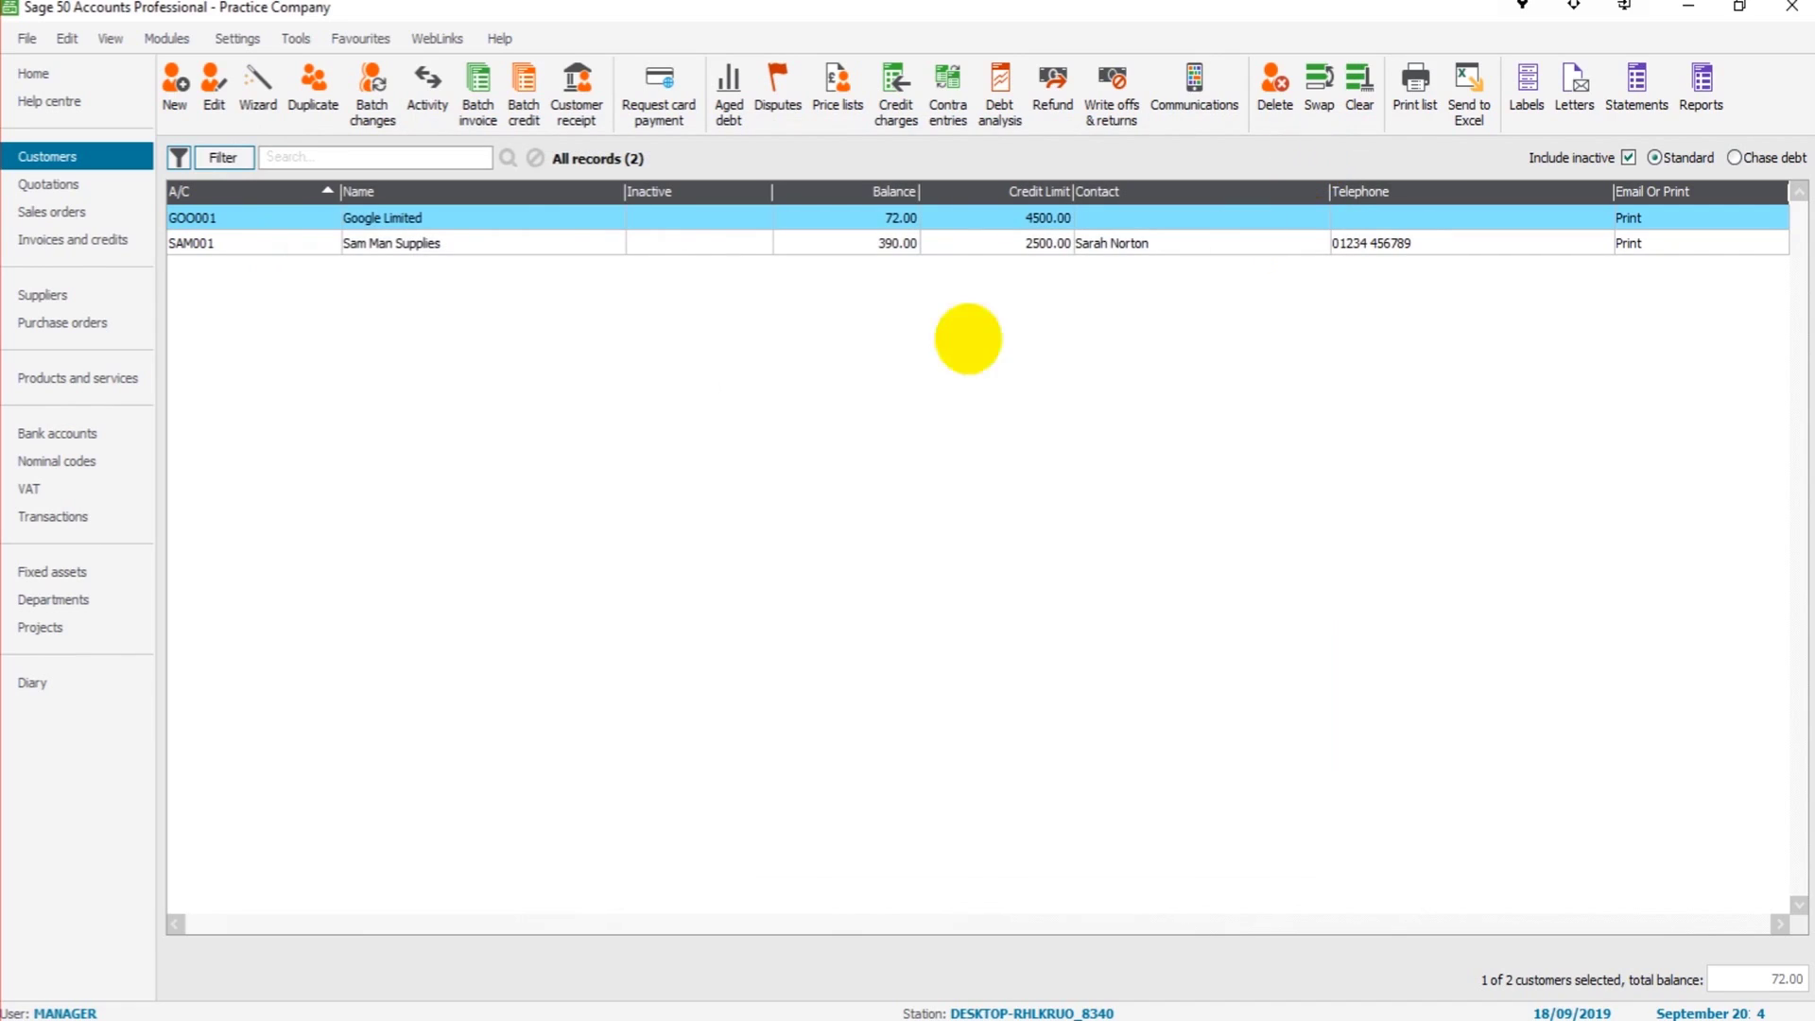
left_click(498, 231)
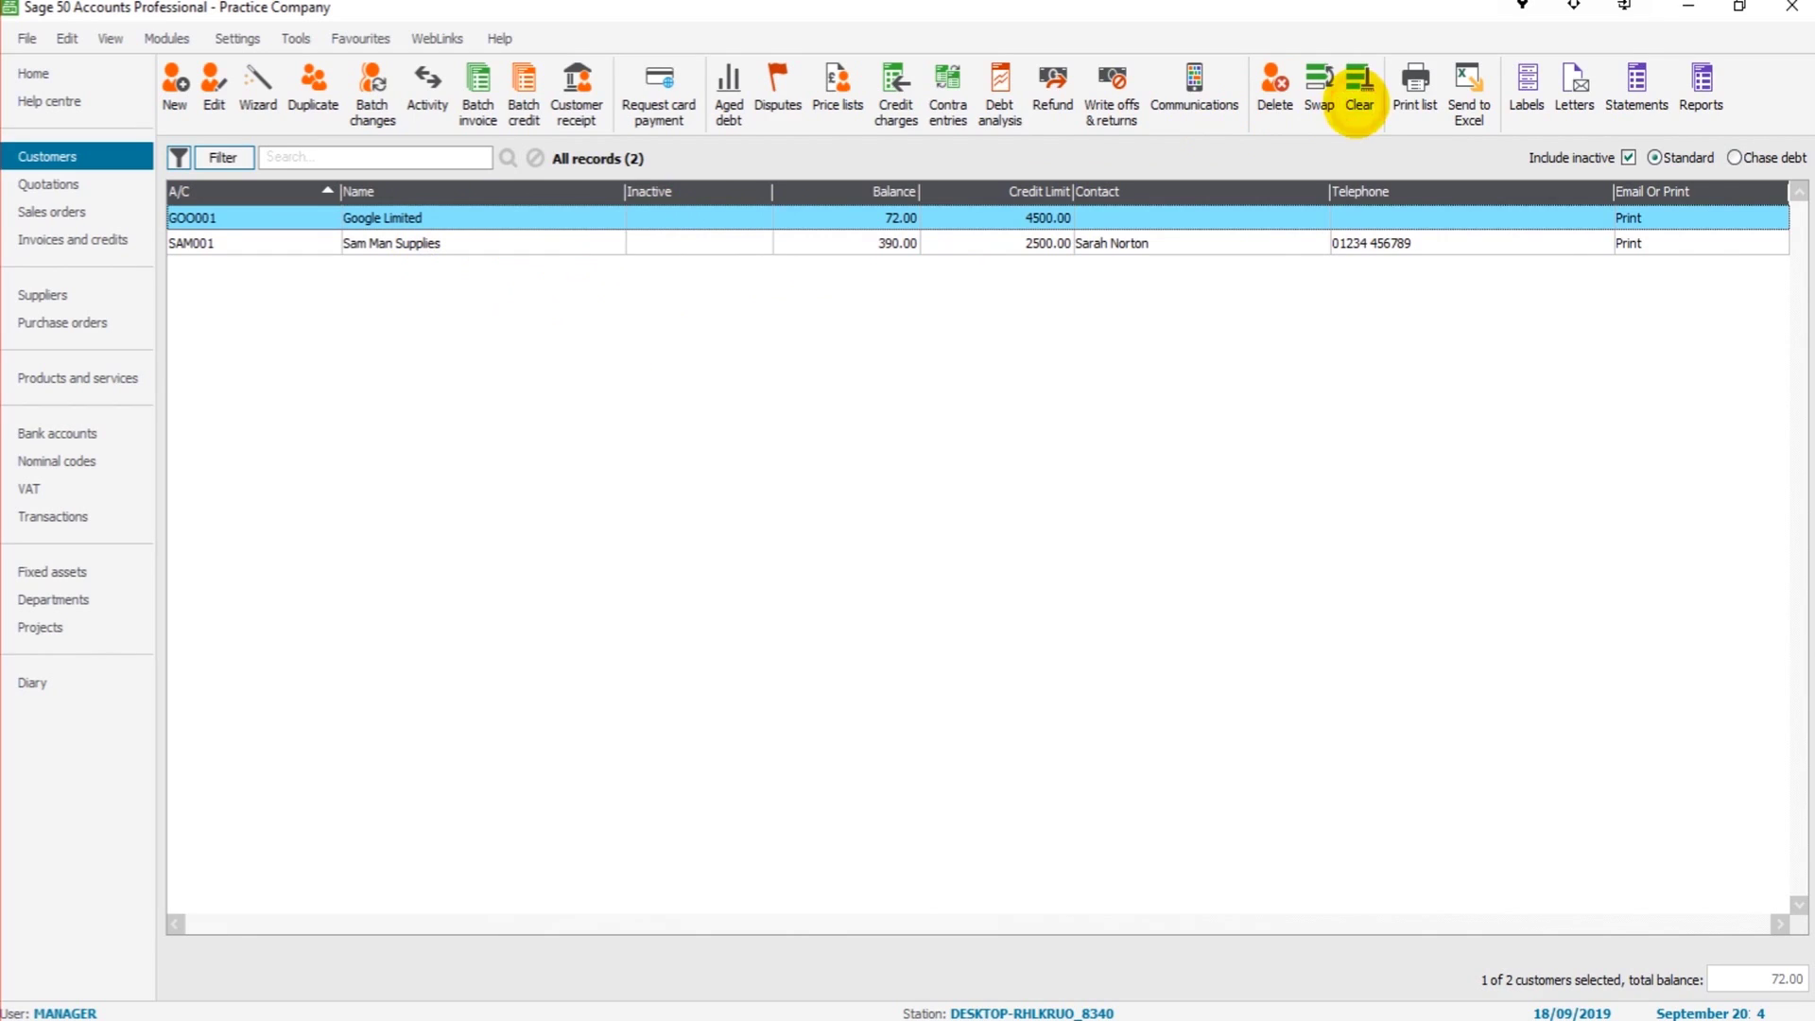
- Clear the customer selection and preview two pages of favourite-layout statements for all customers
left_click(1358, 99)
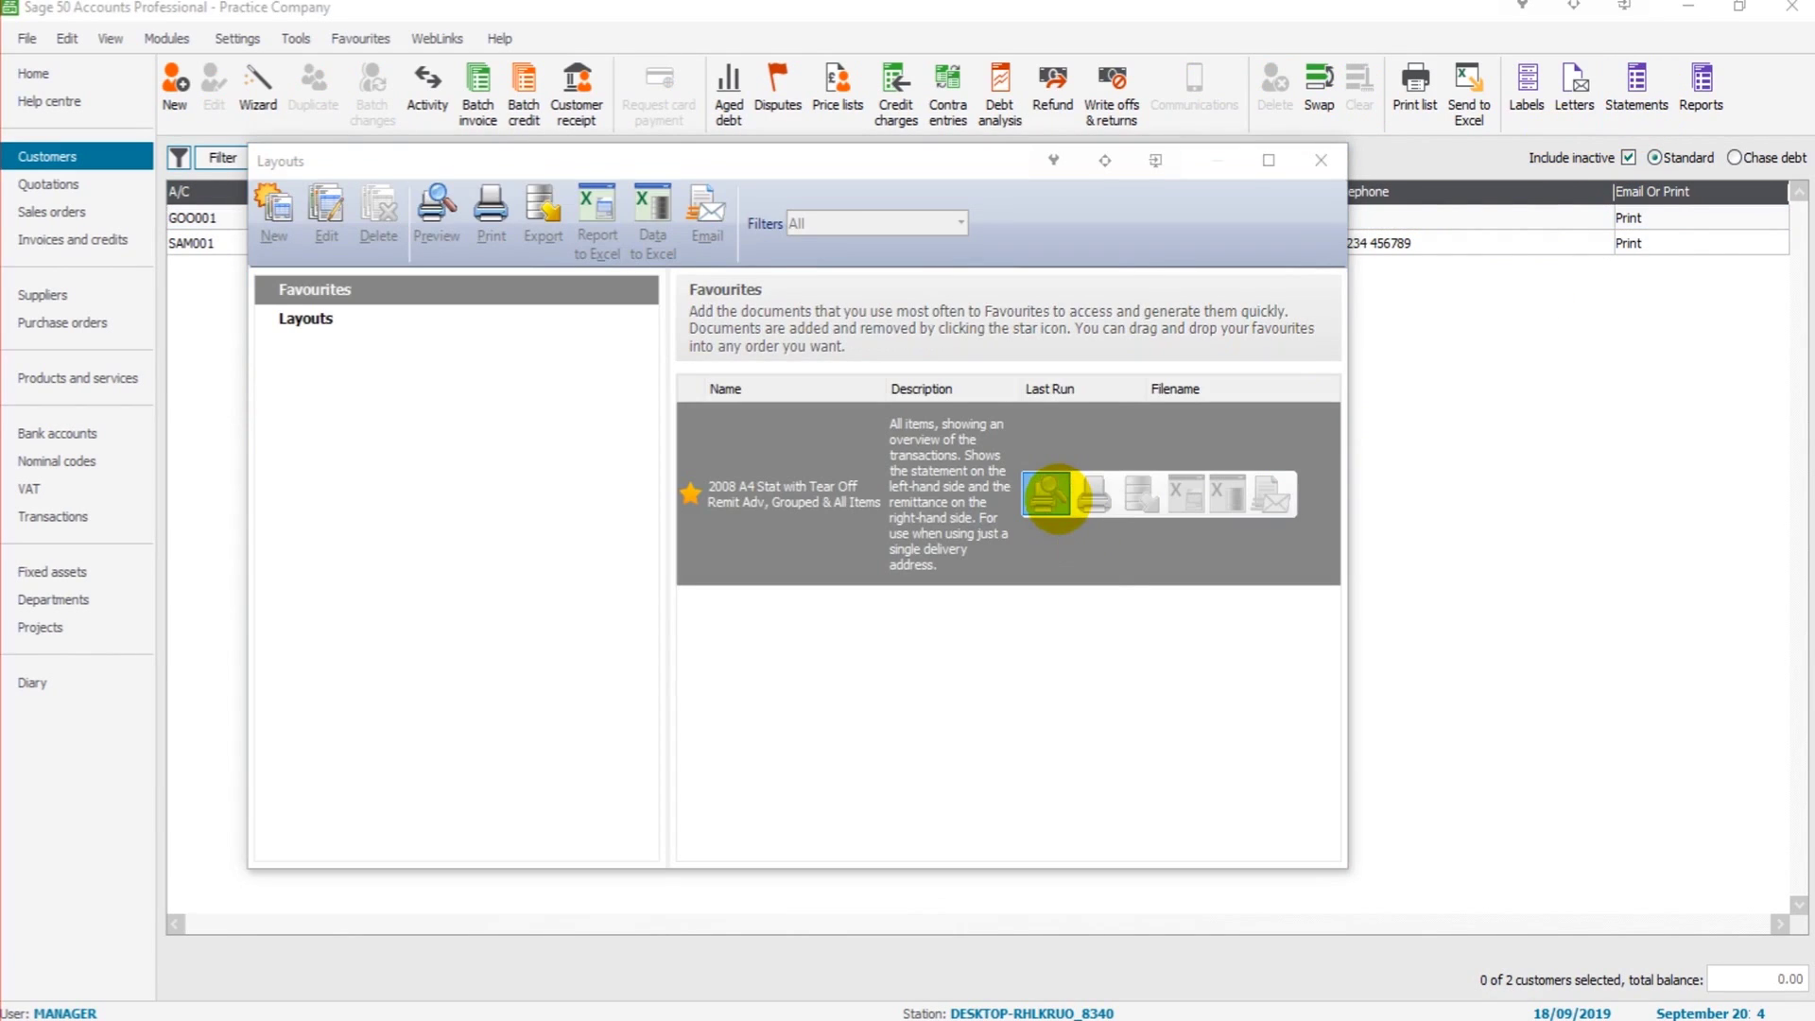
left_click(1048, 492)
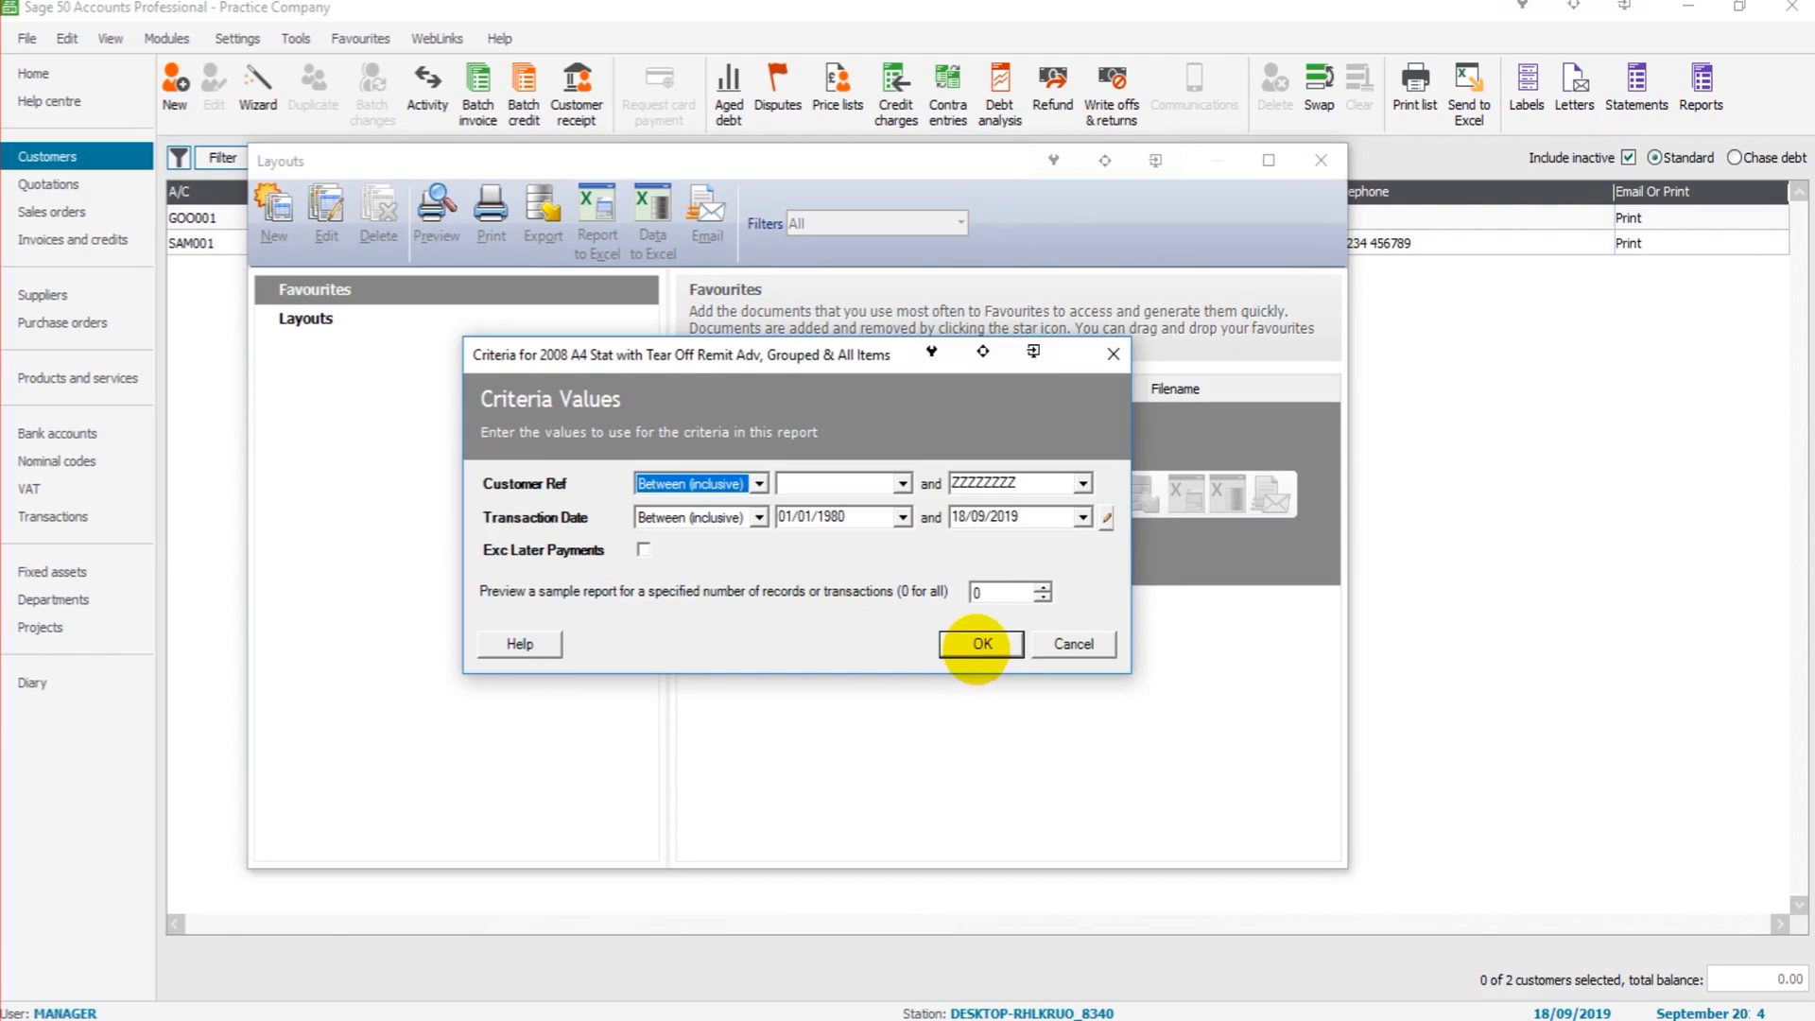
left_click(978, 646)
scroll(964, 638, "down", 10)
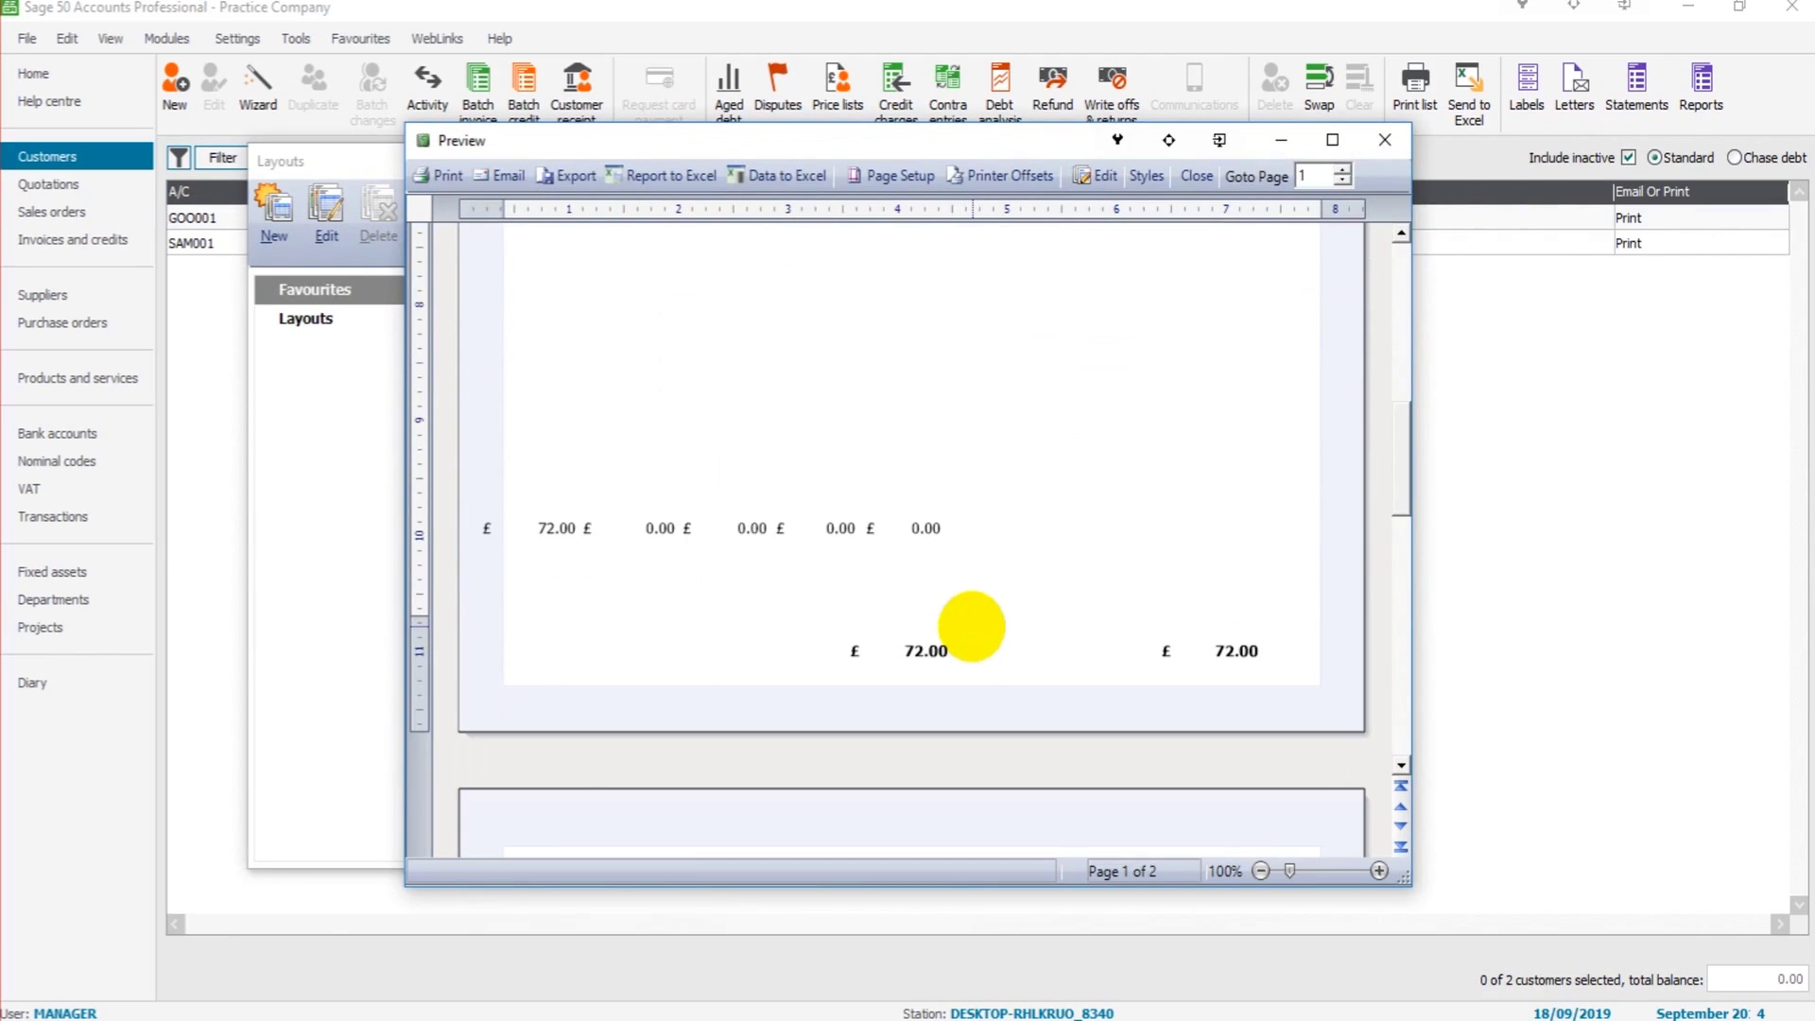
scroll(970, 620, "down", 3)
scroll(1098, 616, "down", 10)
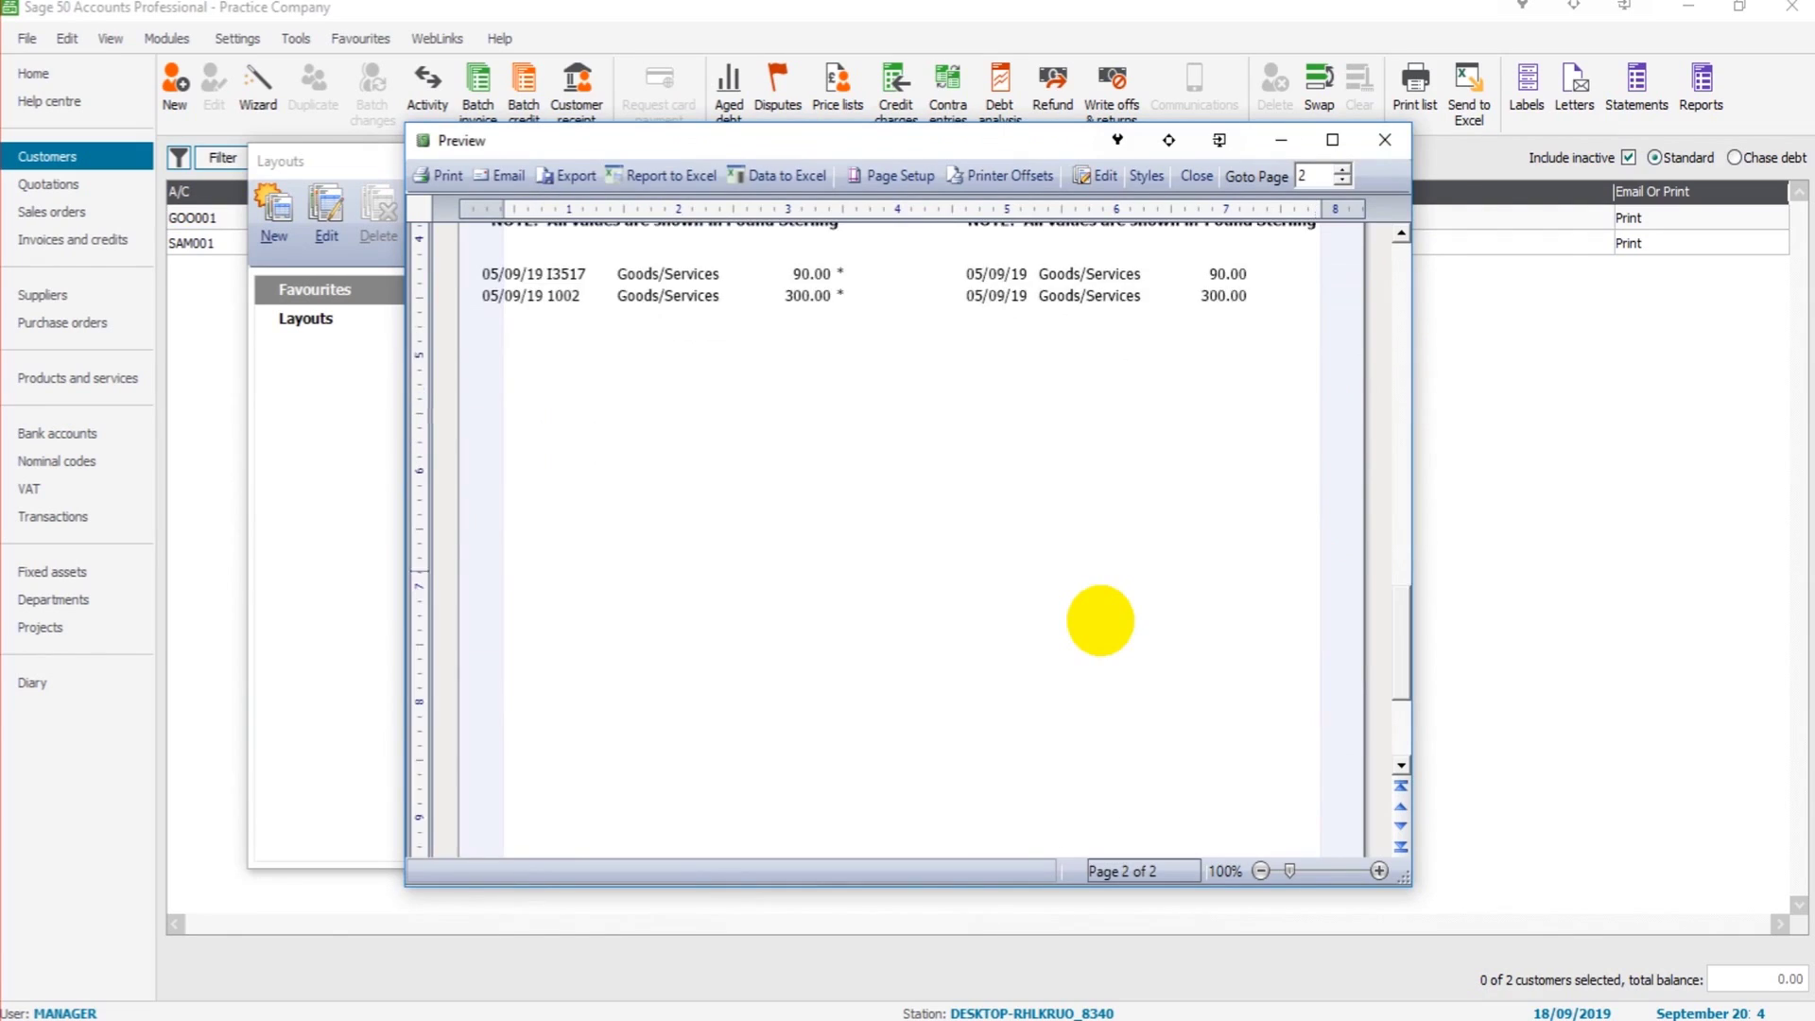
scroll(1096, 620, "up", 5)
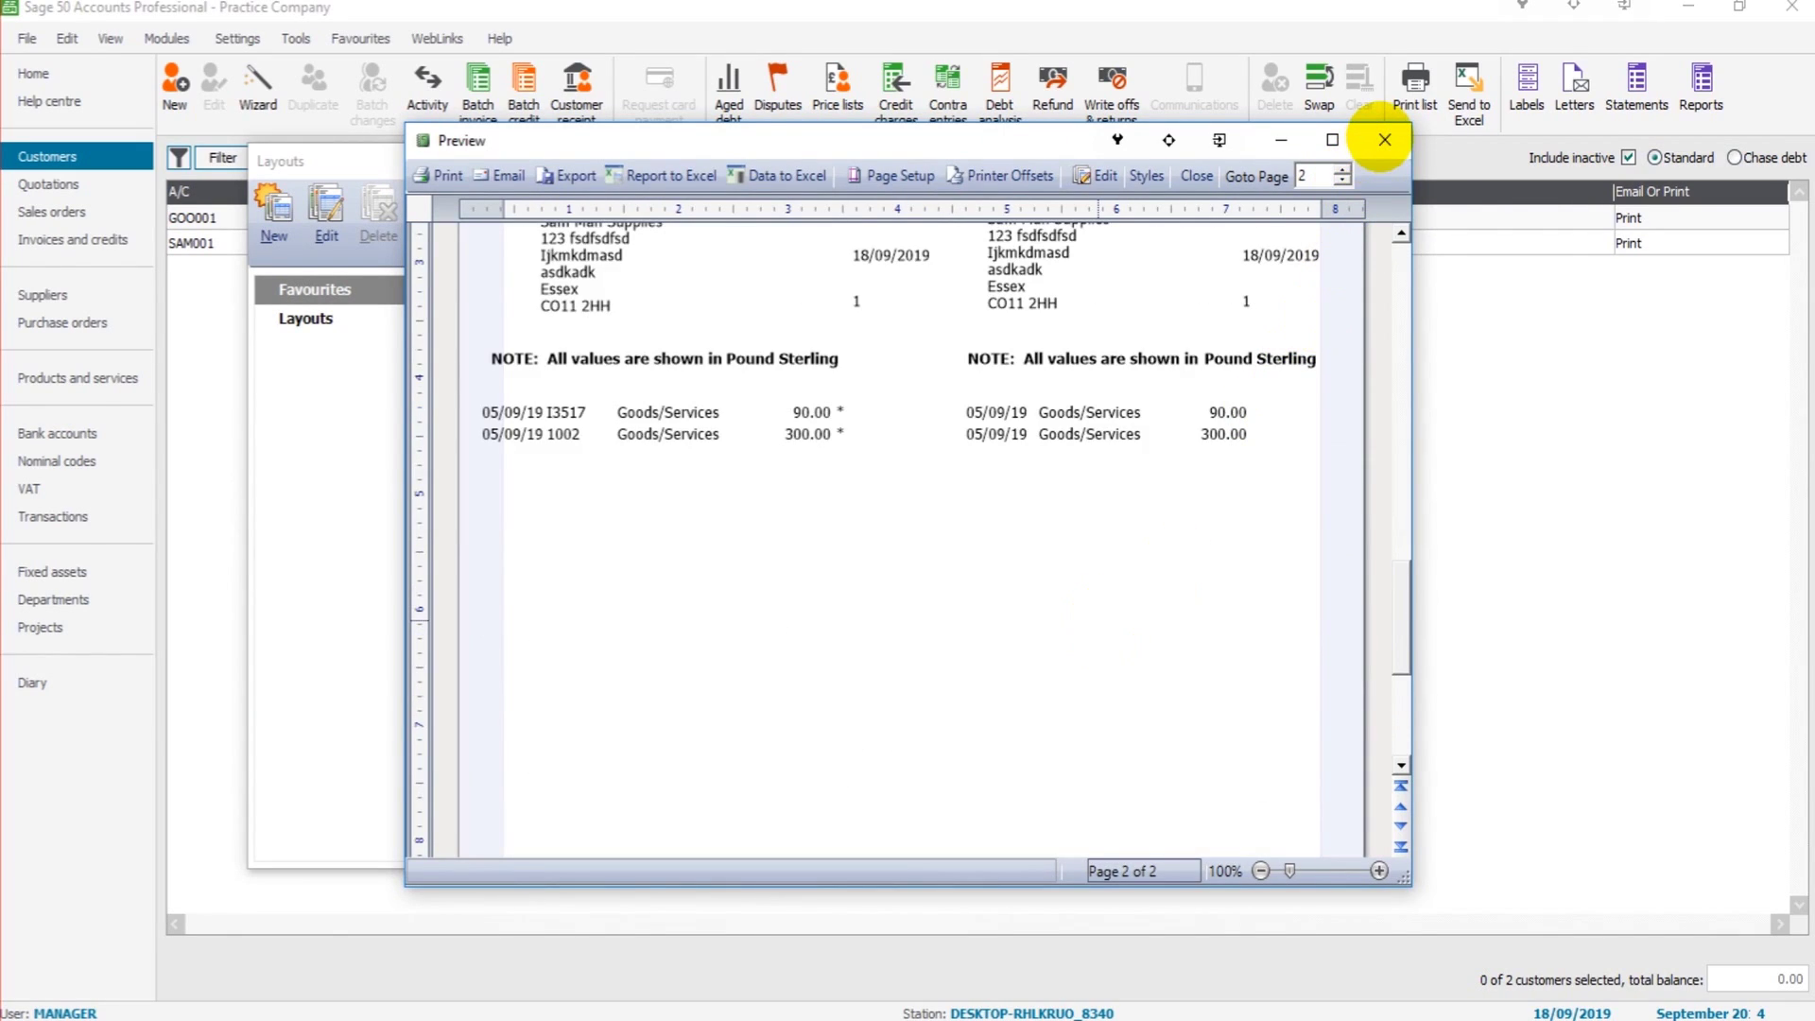
left_click(1383, 139)
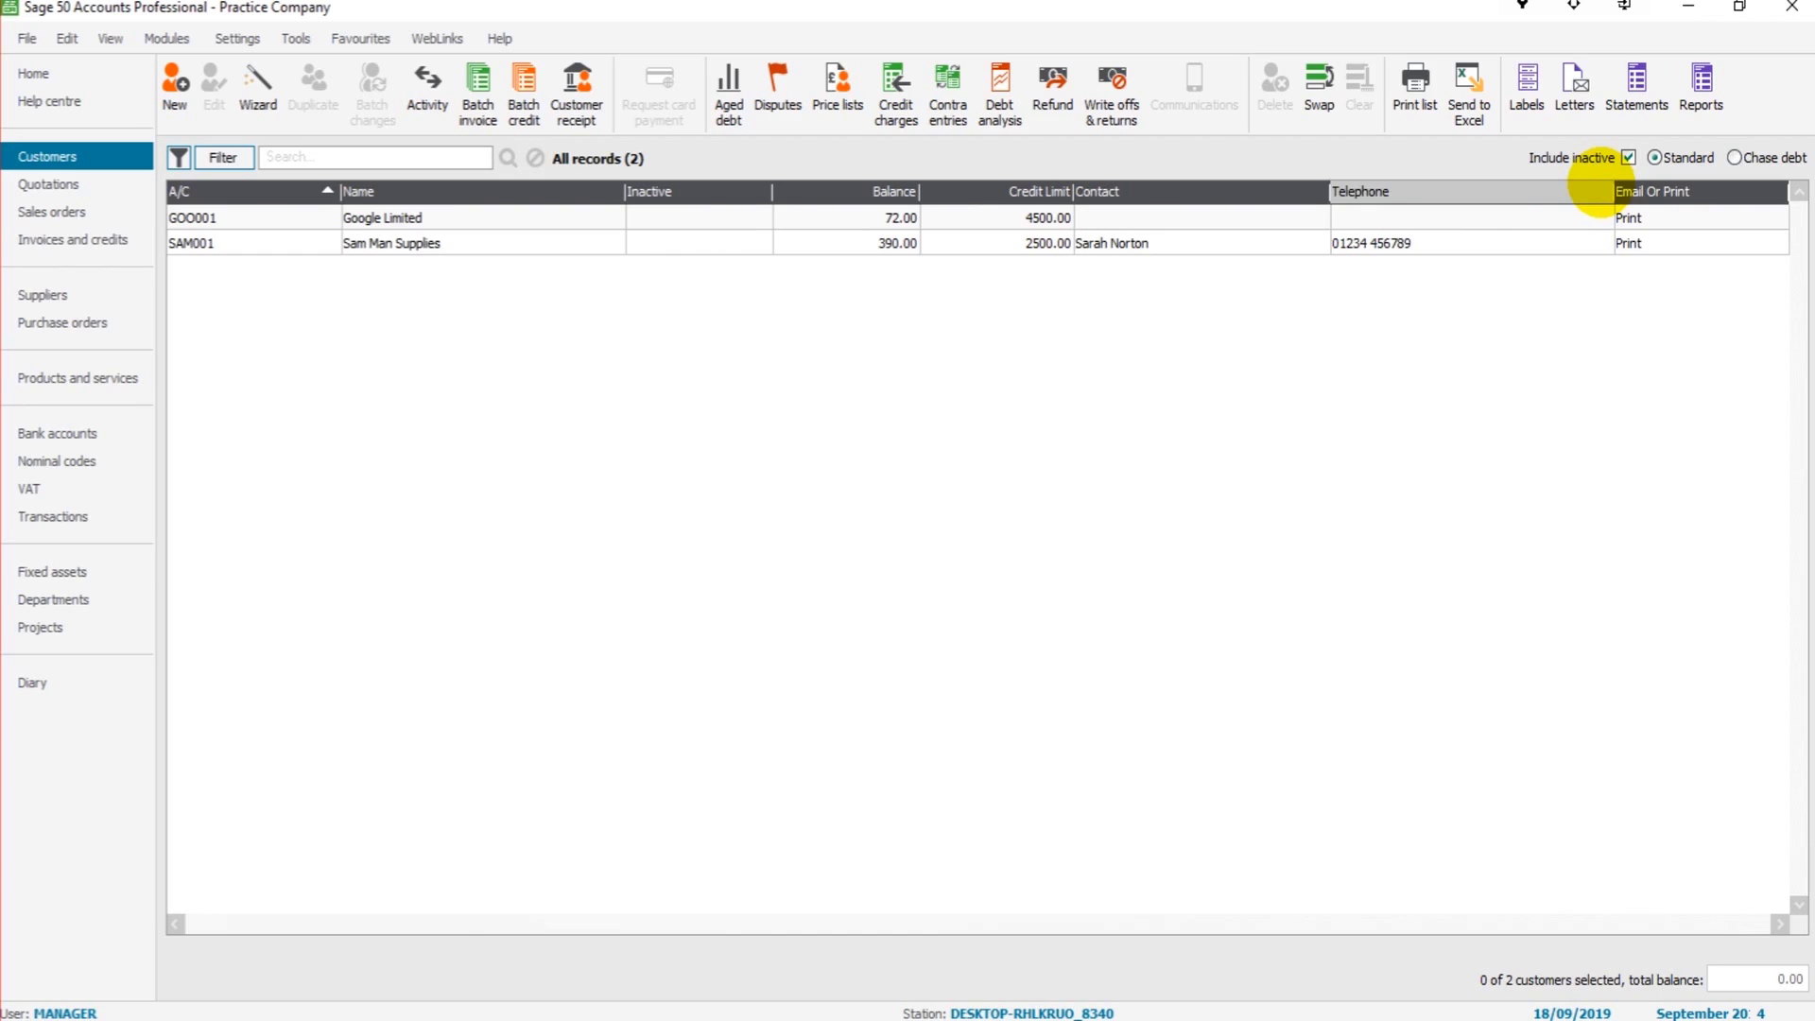
- Browse the customer report categories and the empty Favourites, then reopen Customer reports
left_click(1717, 91)
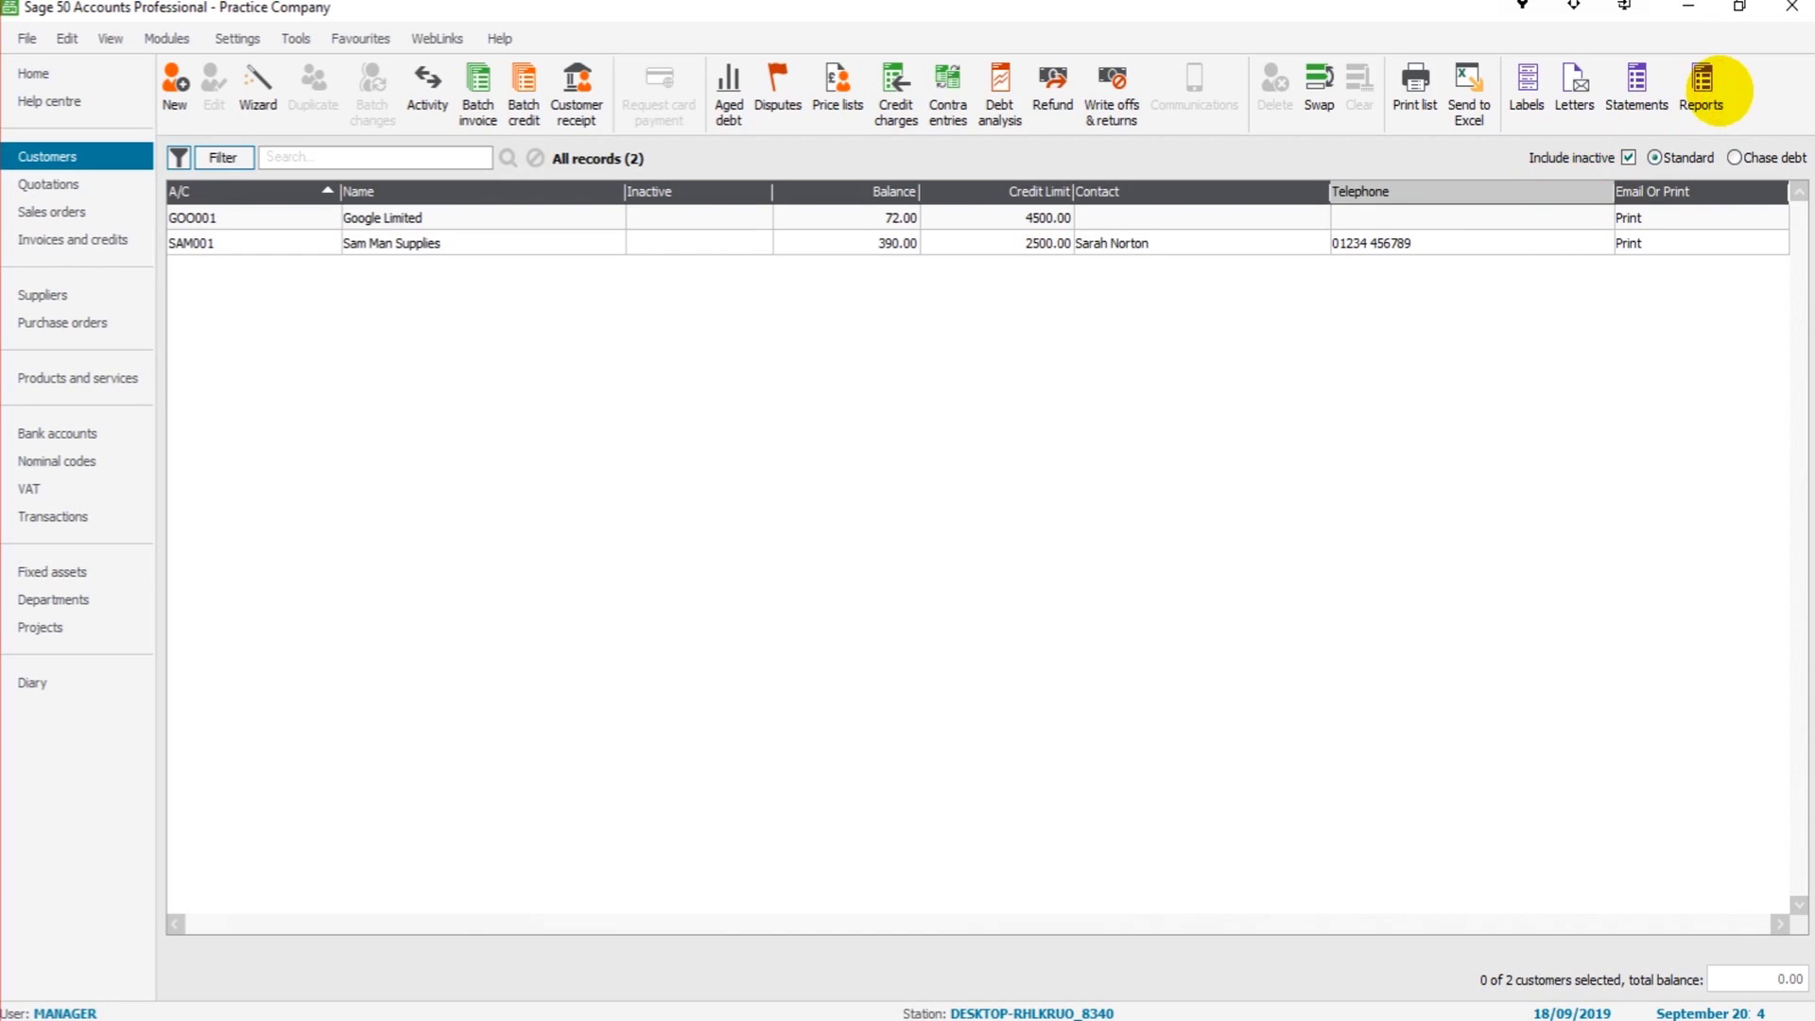
left_click(348, 555)
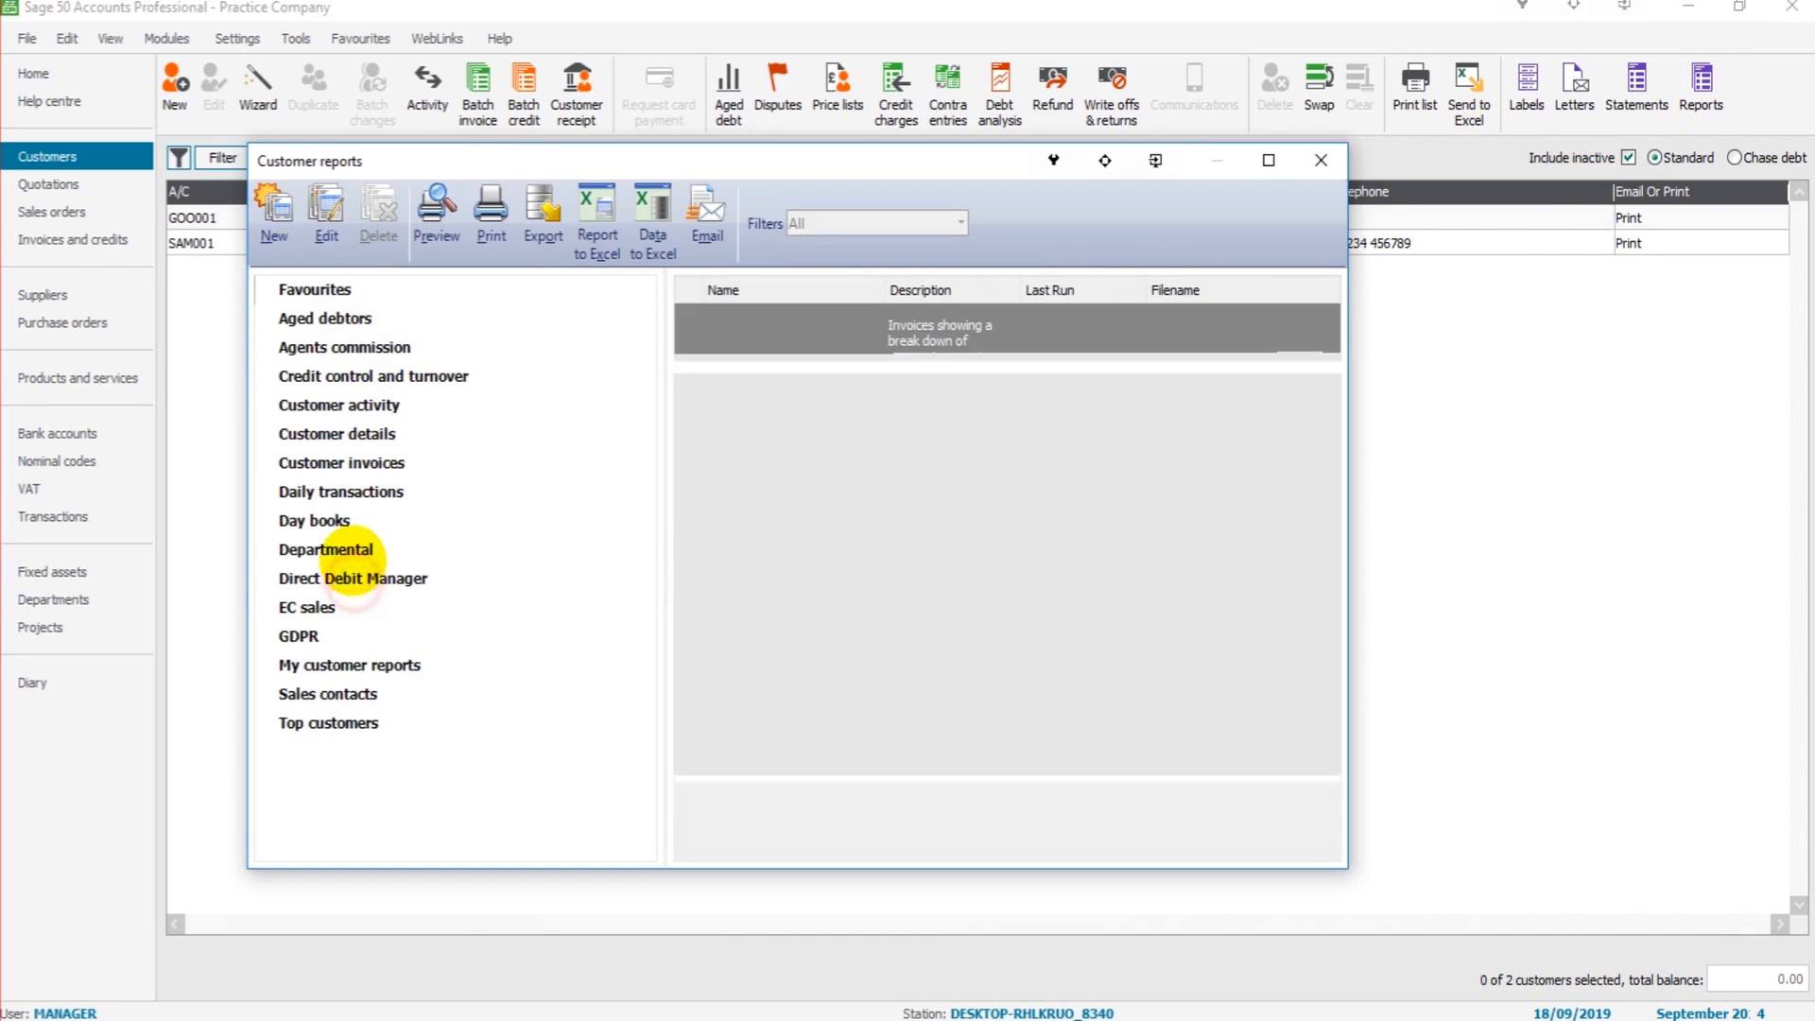
left_click(345, 520)
left_click(352, 434)
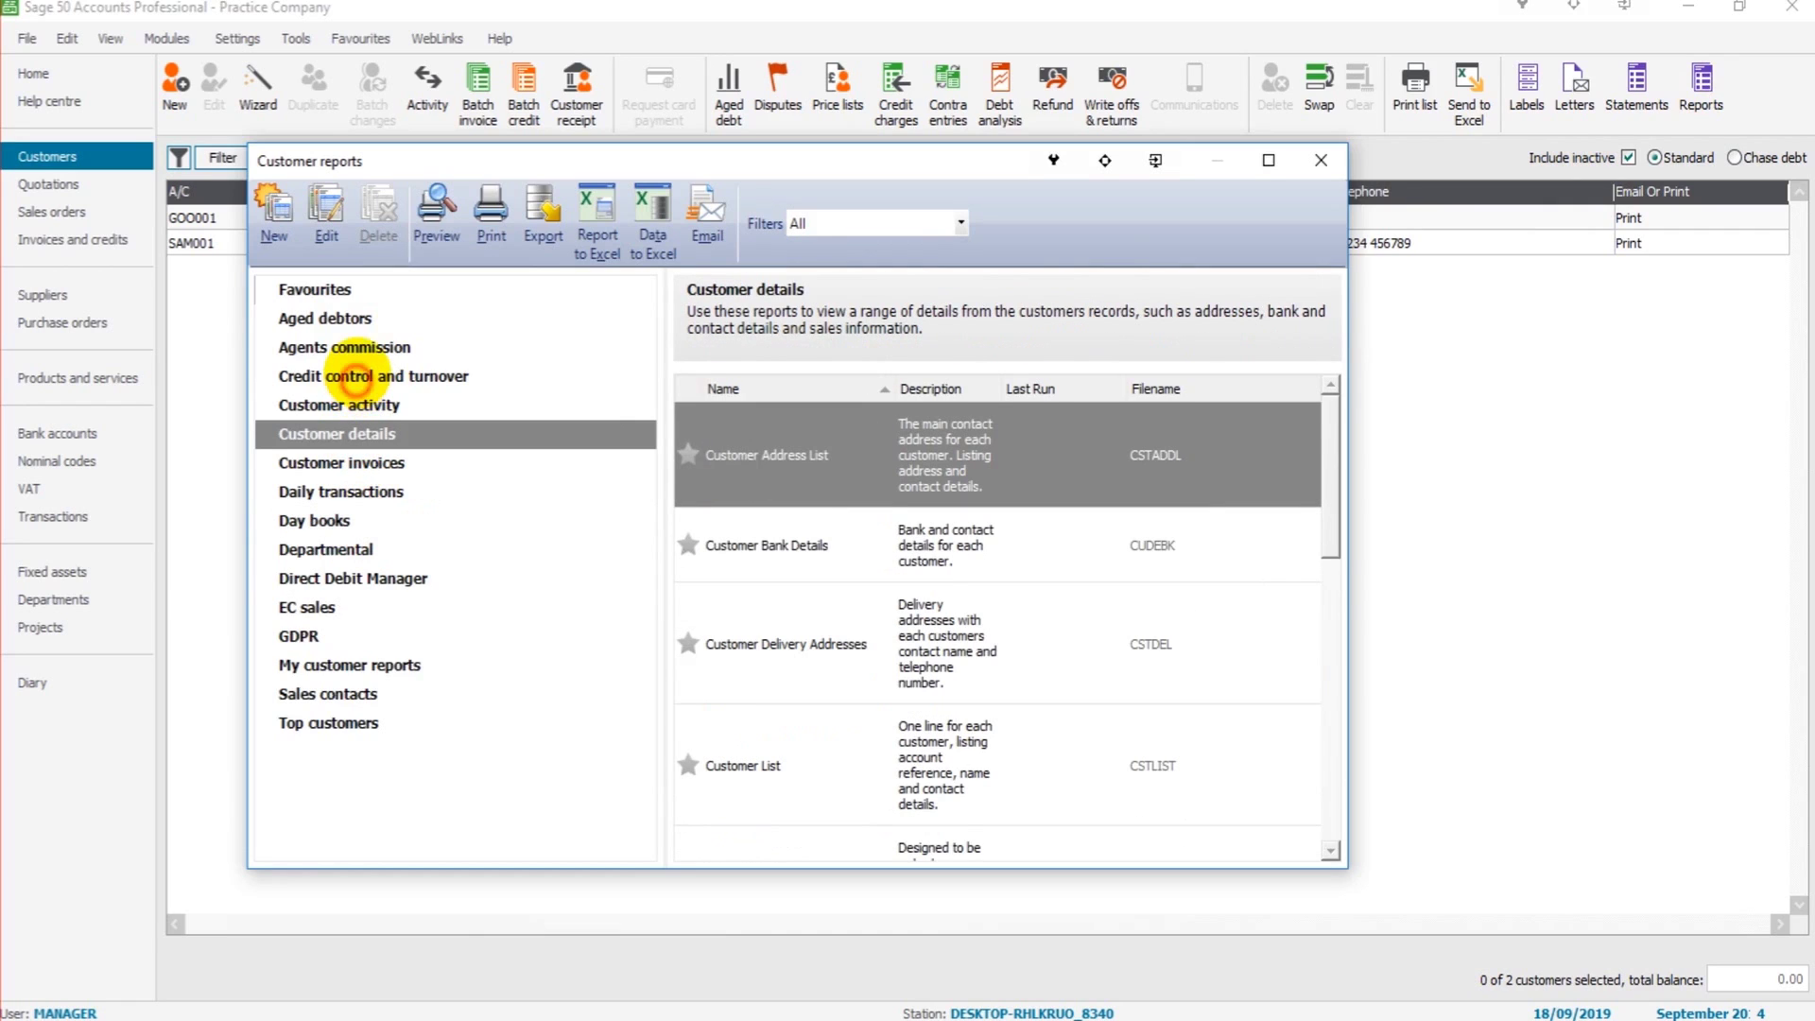
left_click(350, 338)
left_click(383, 289)
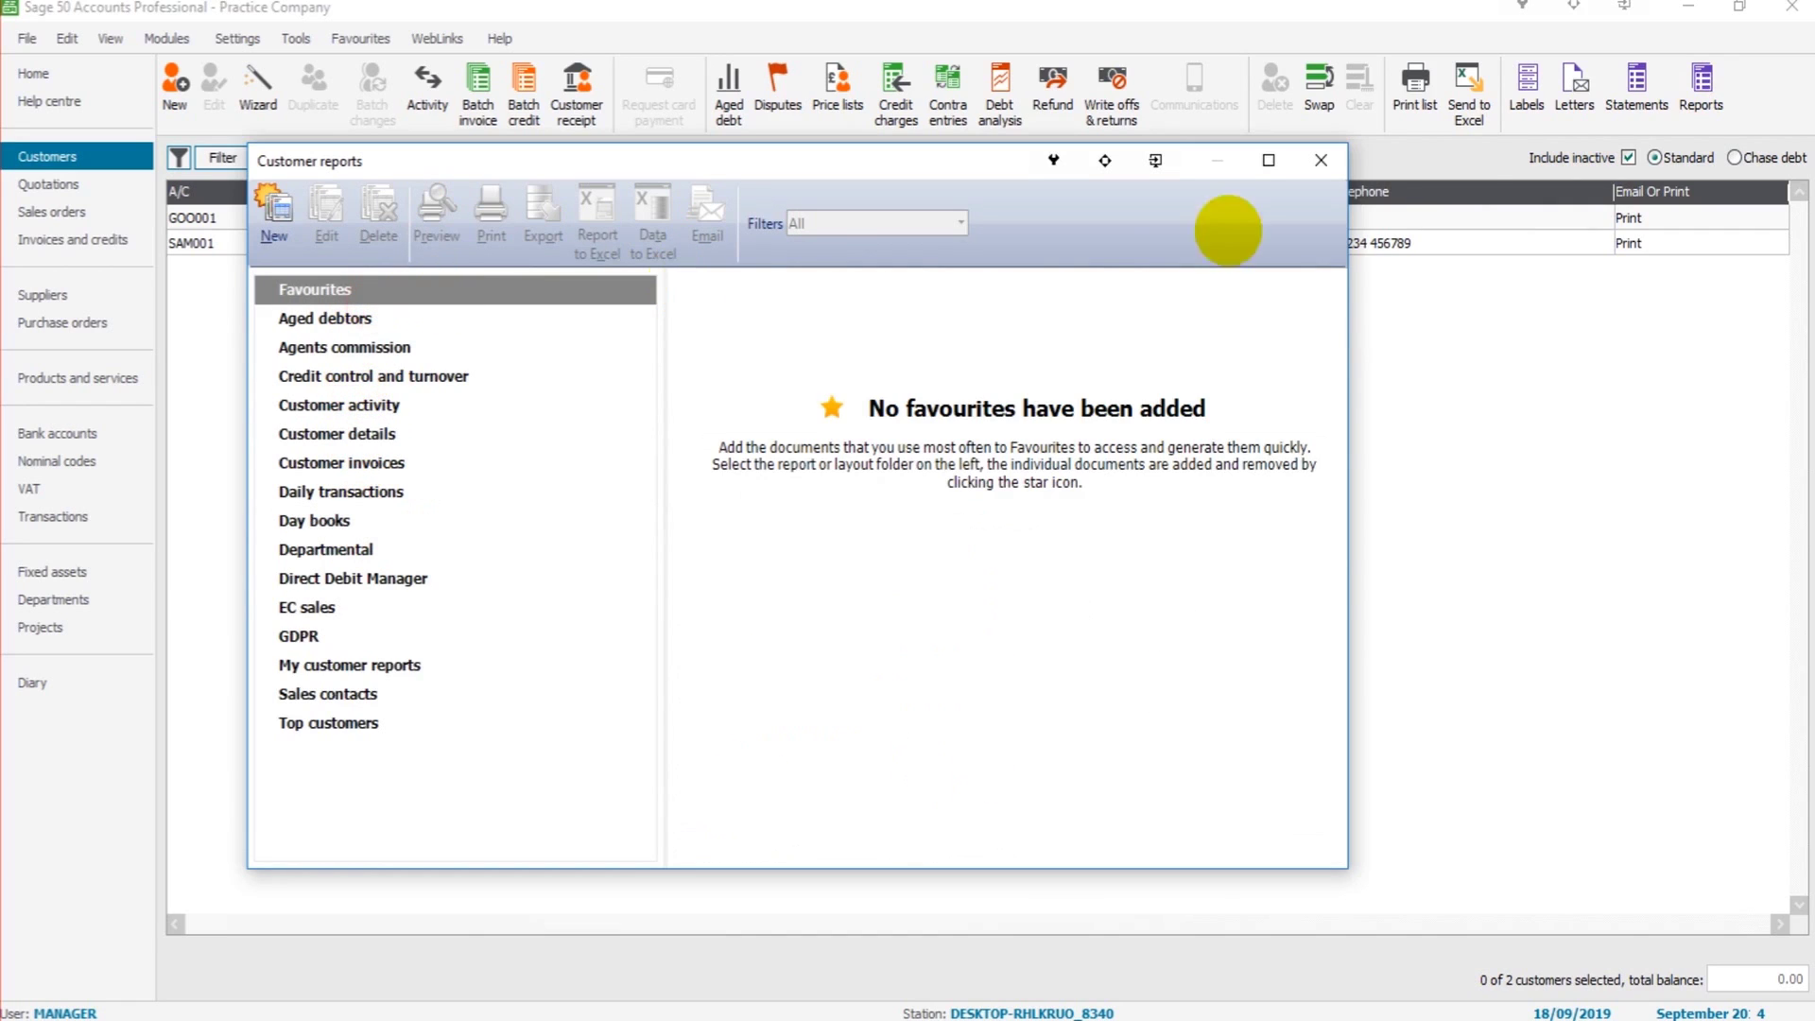
left_click(1320, 157)
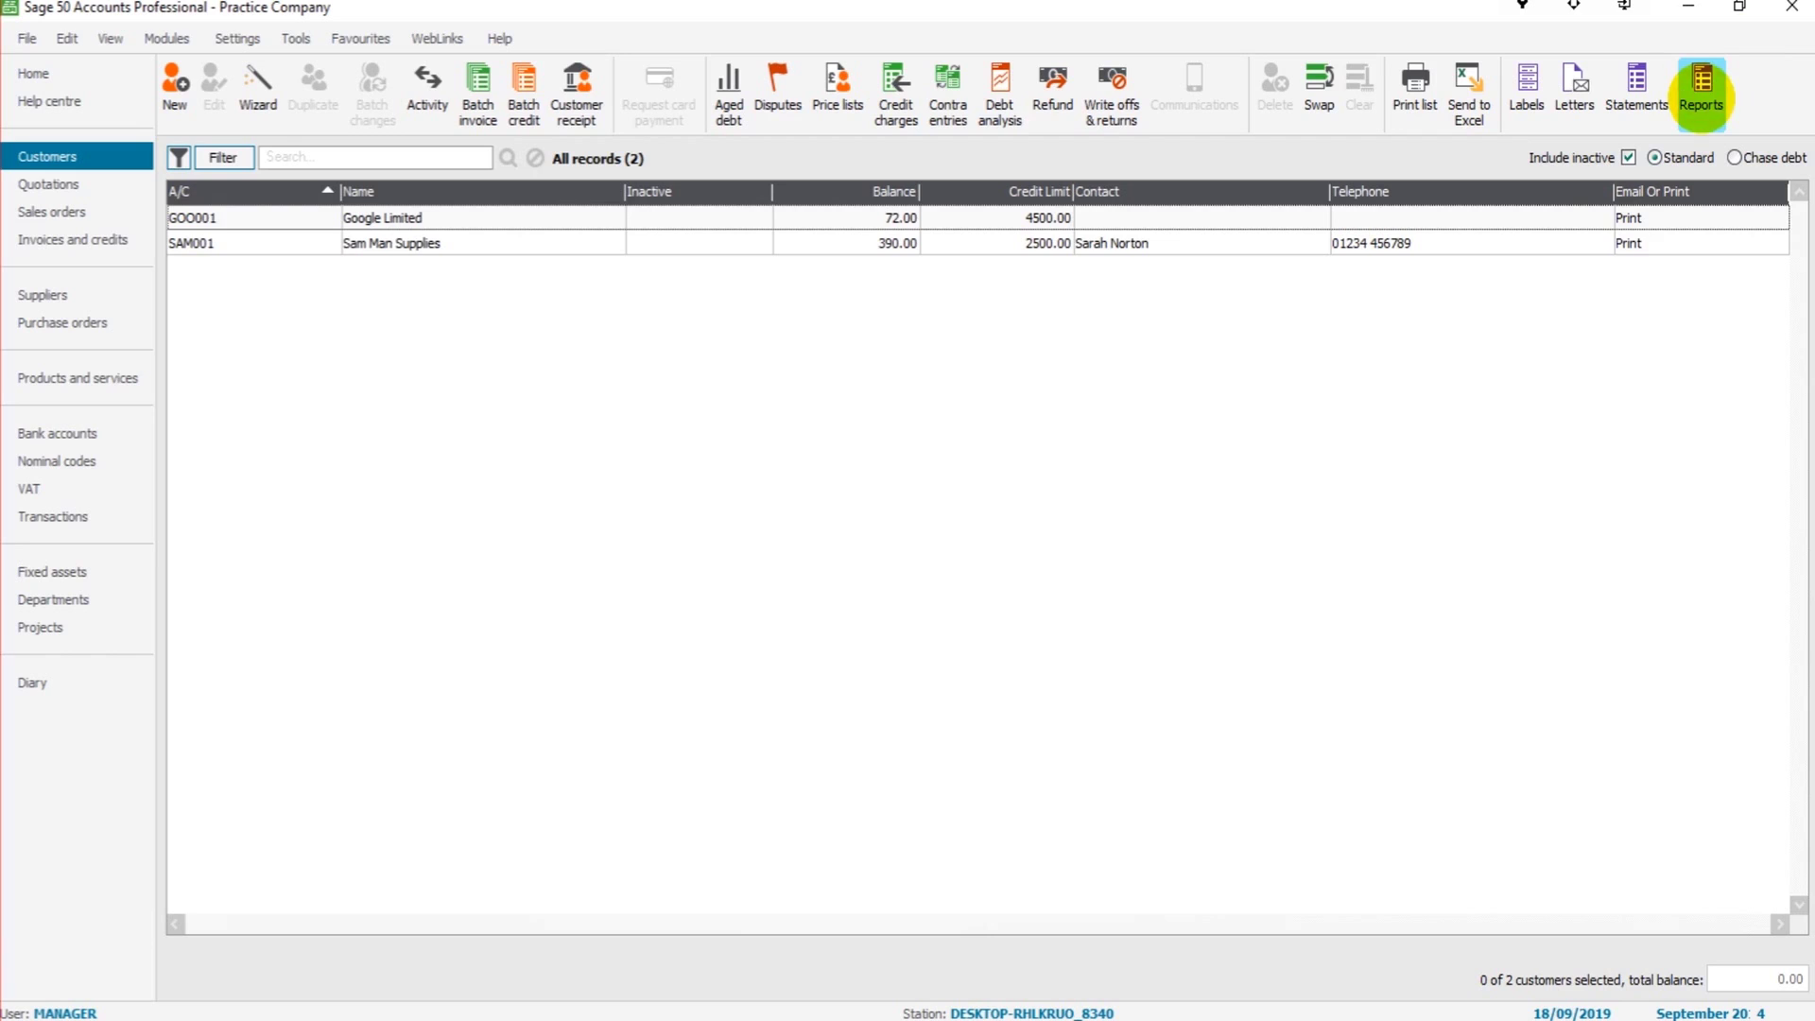
left_click(1701, 95)
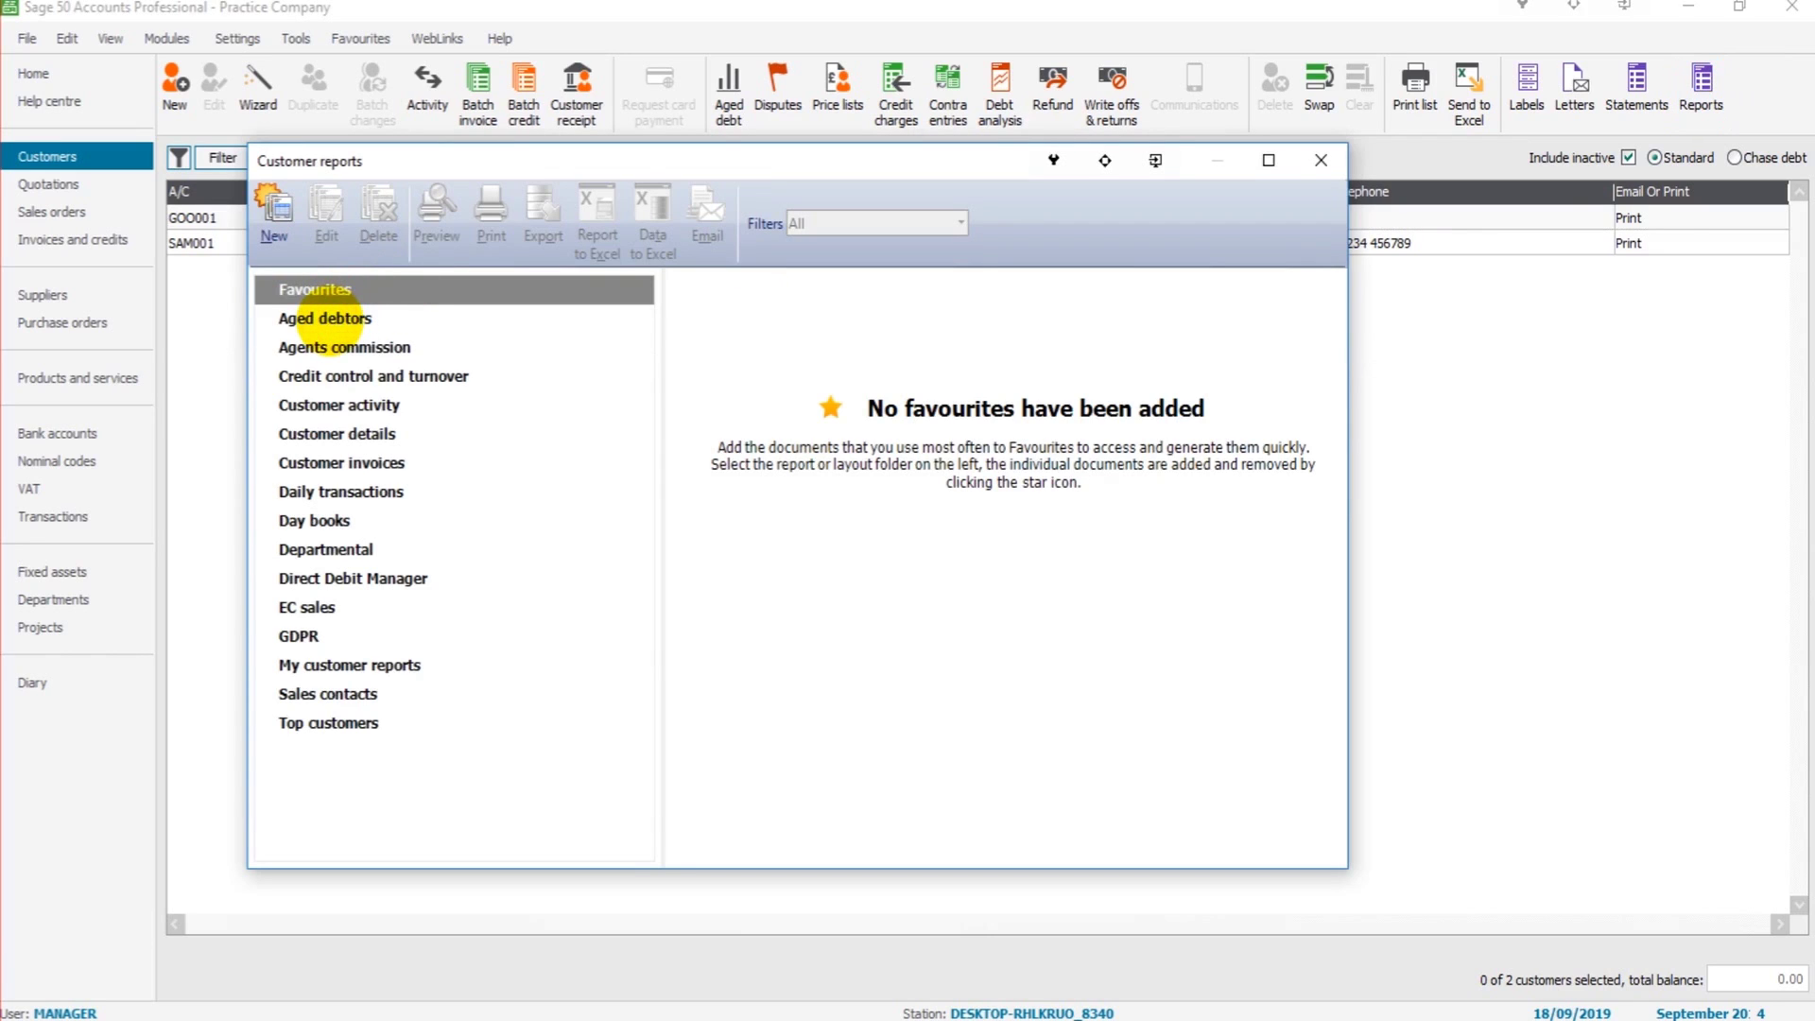
- In the Aged debtors folder, star the Aged Debtors Analysis (Detailed) report
left_click(321, 319)
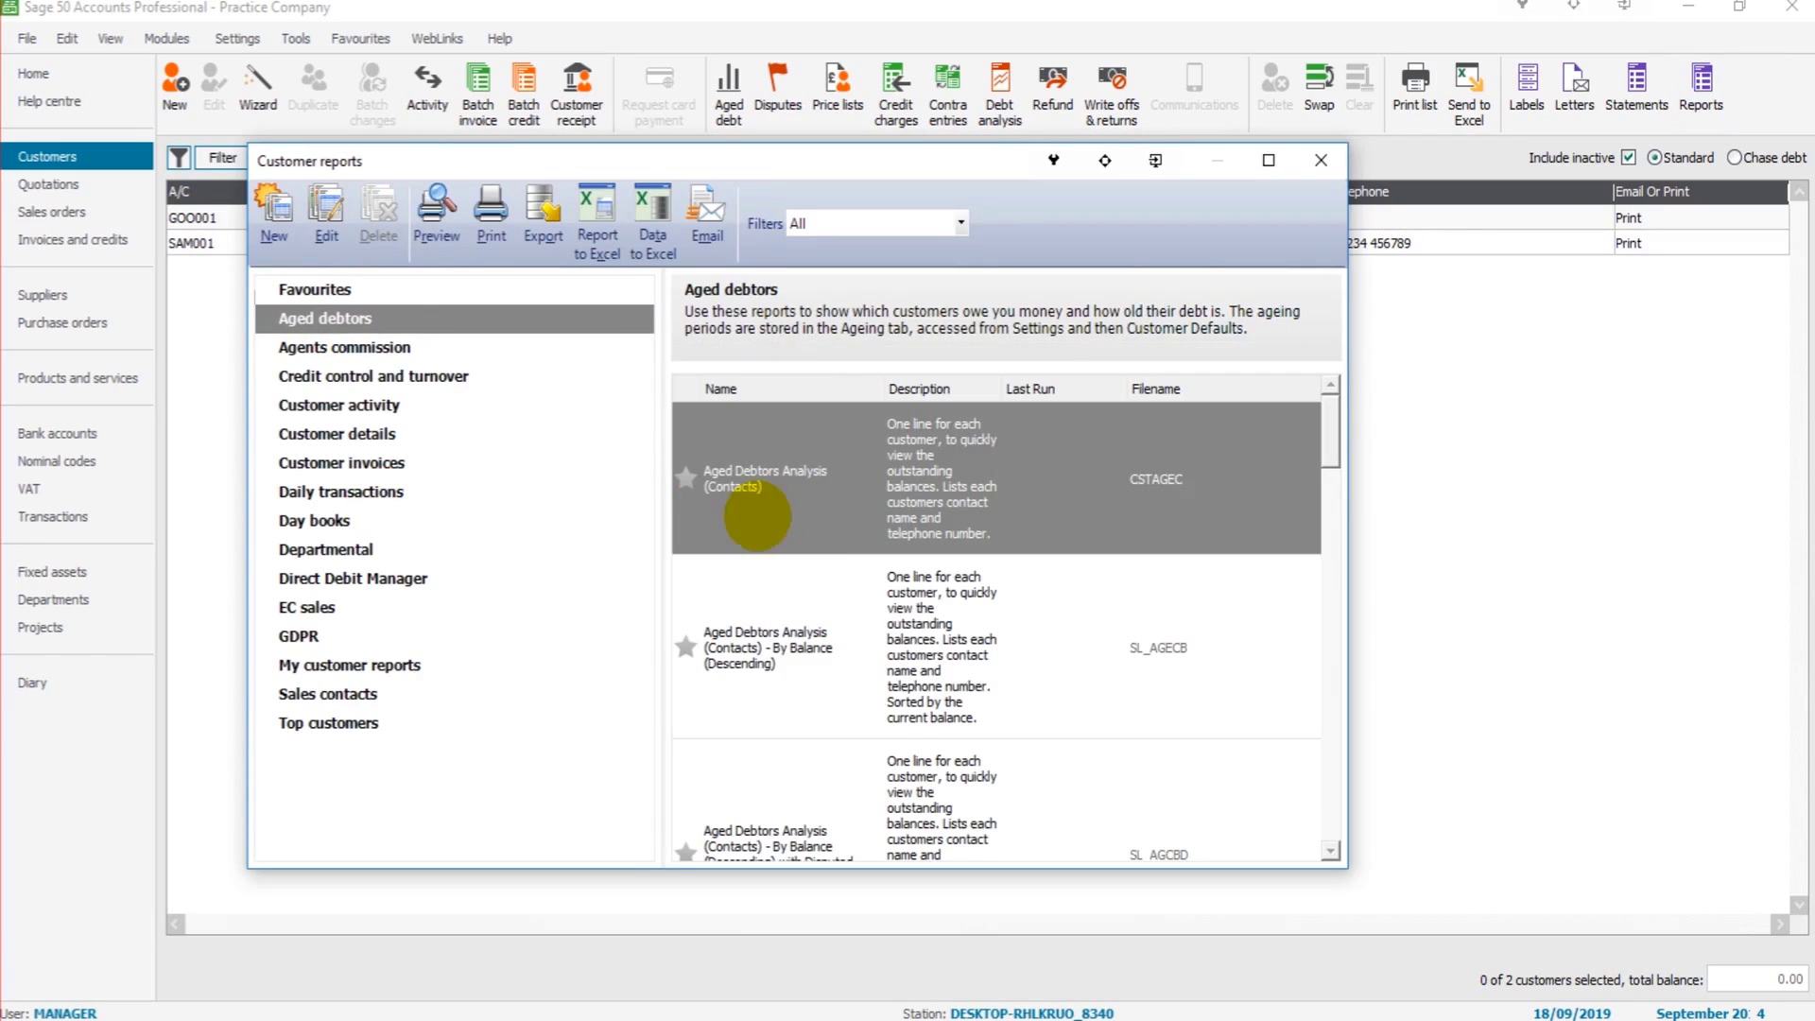
scroll(815, 563, "down", 3)
scroll(818, 557, "down", 3)
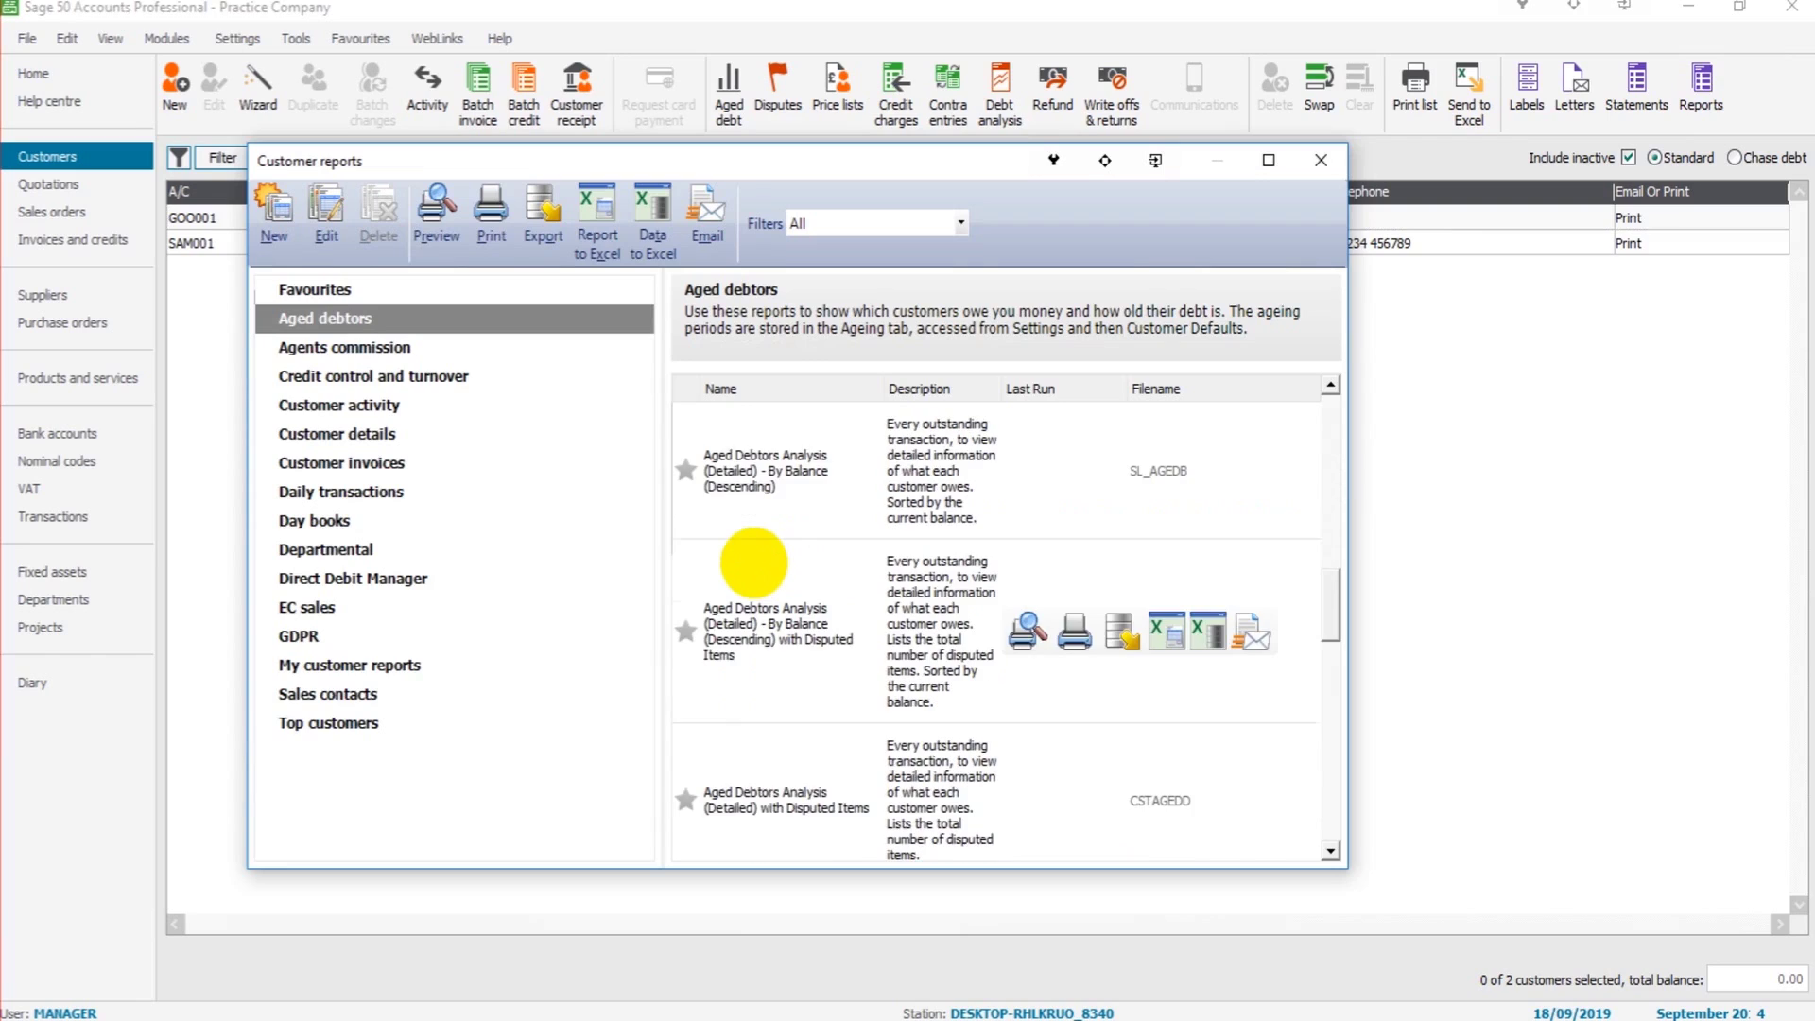
scroll(801, 559, "down", 5)
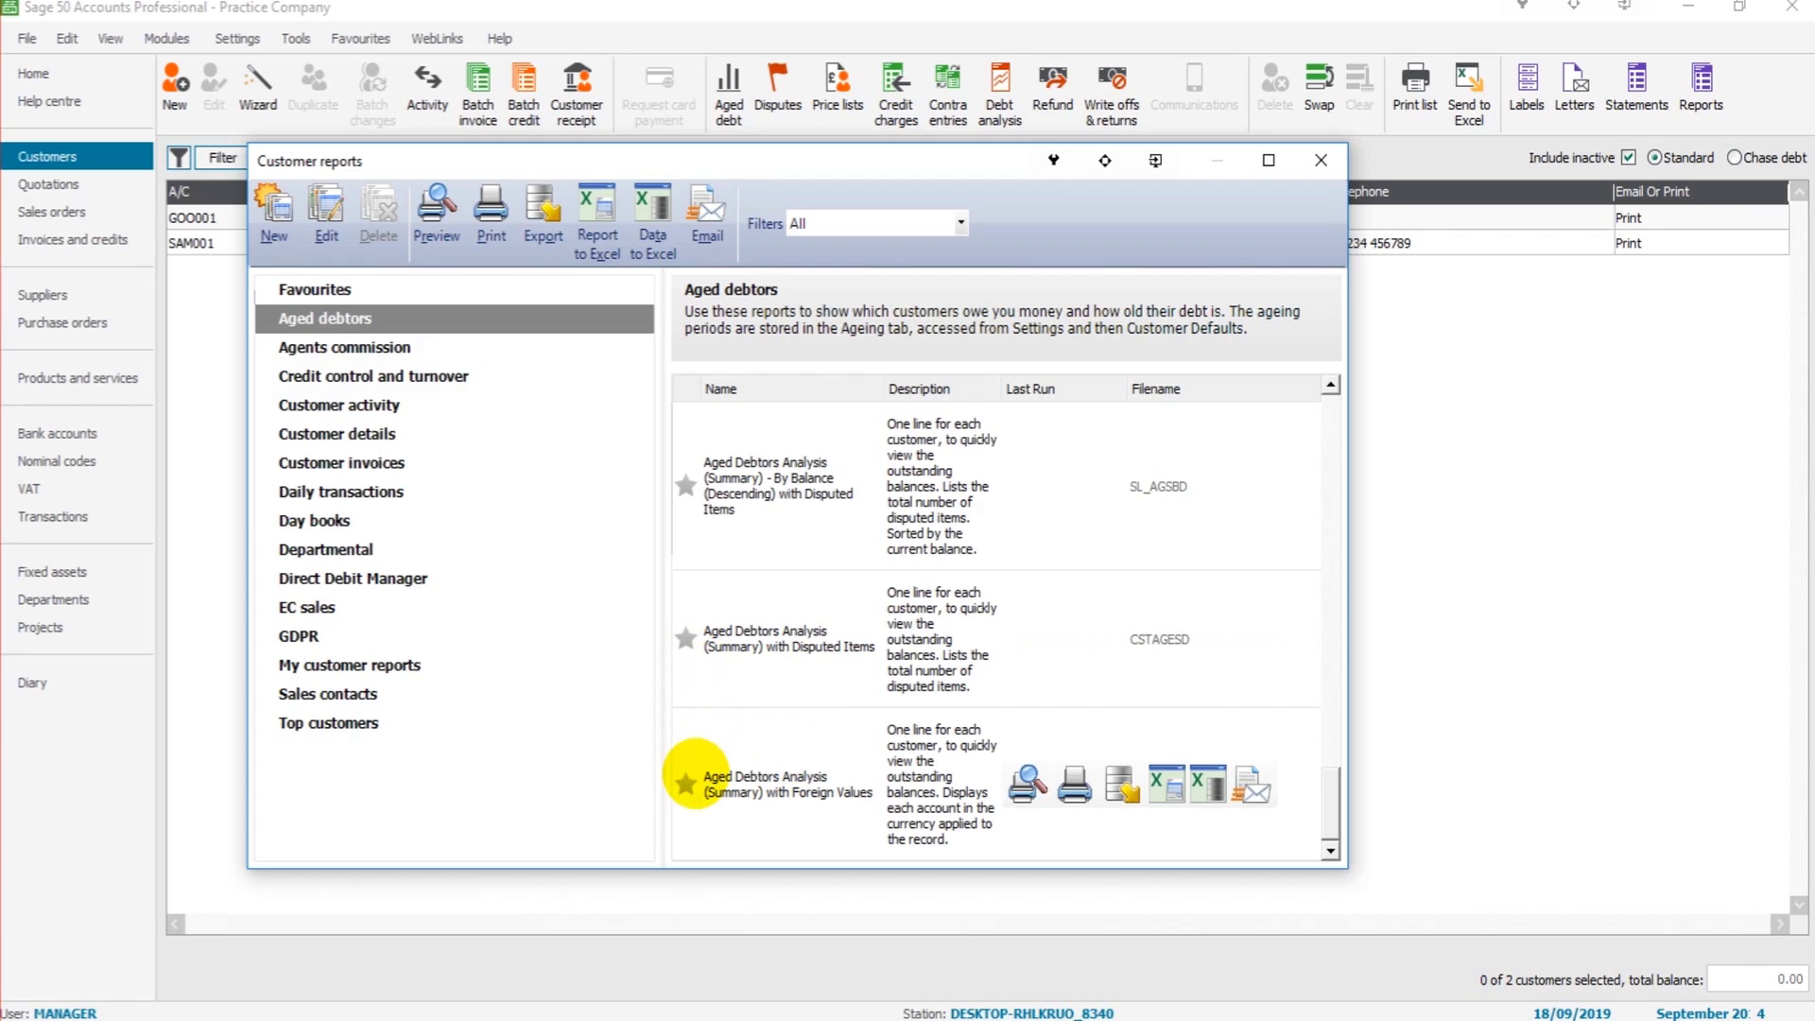
scroll(695, 773, "up", 3)
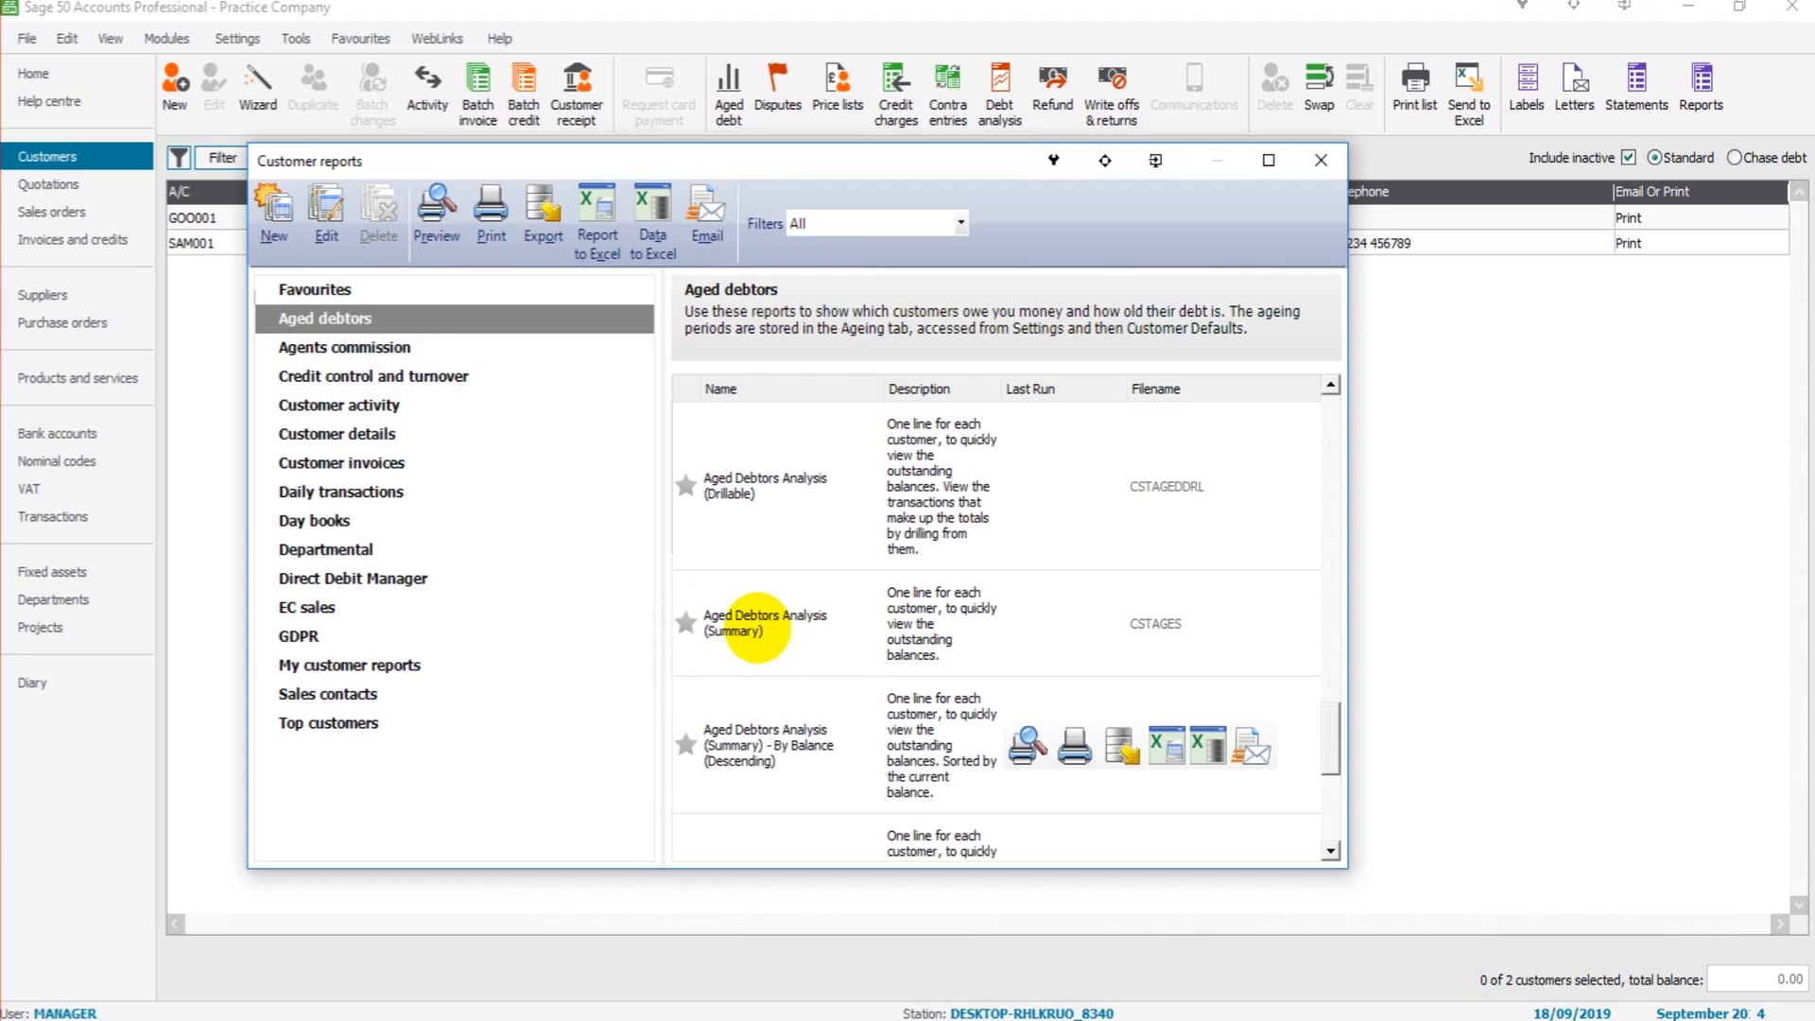
scroll(718, 464, "up", 3)
left_click(708, 452)
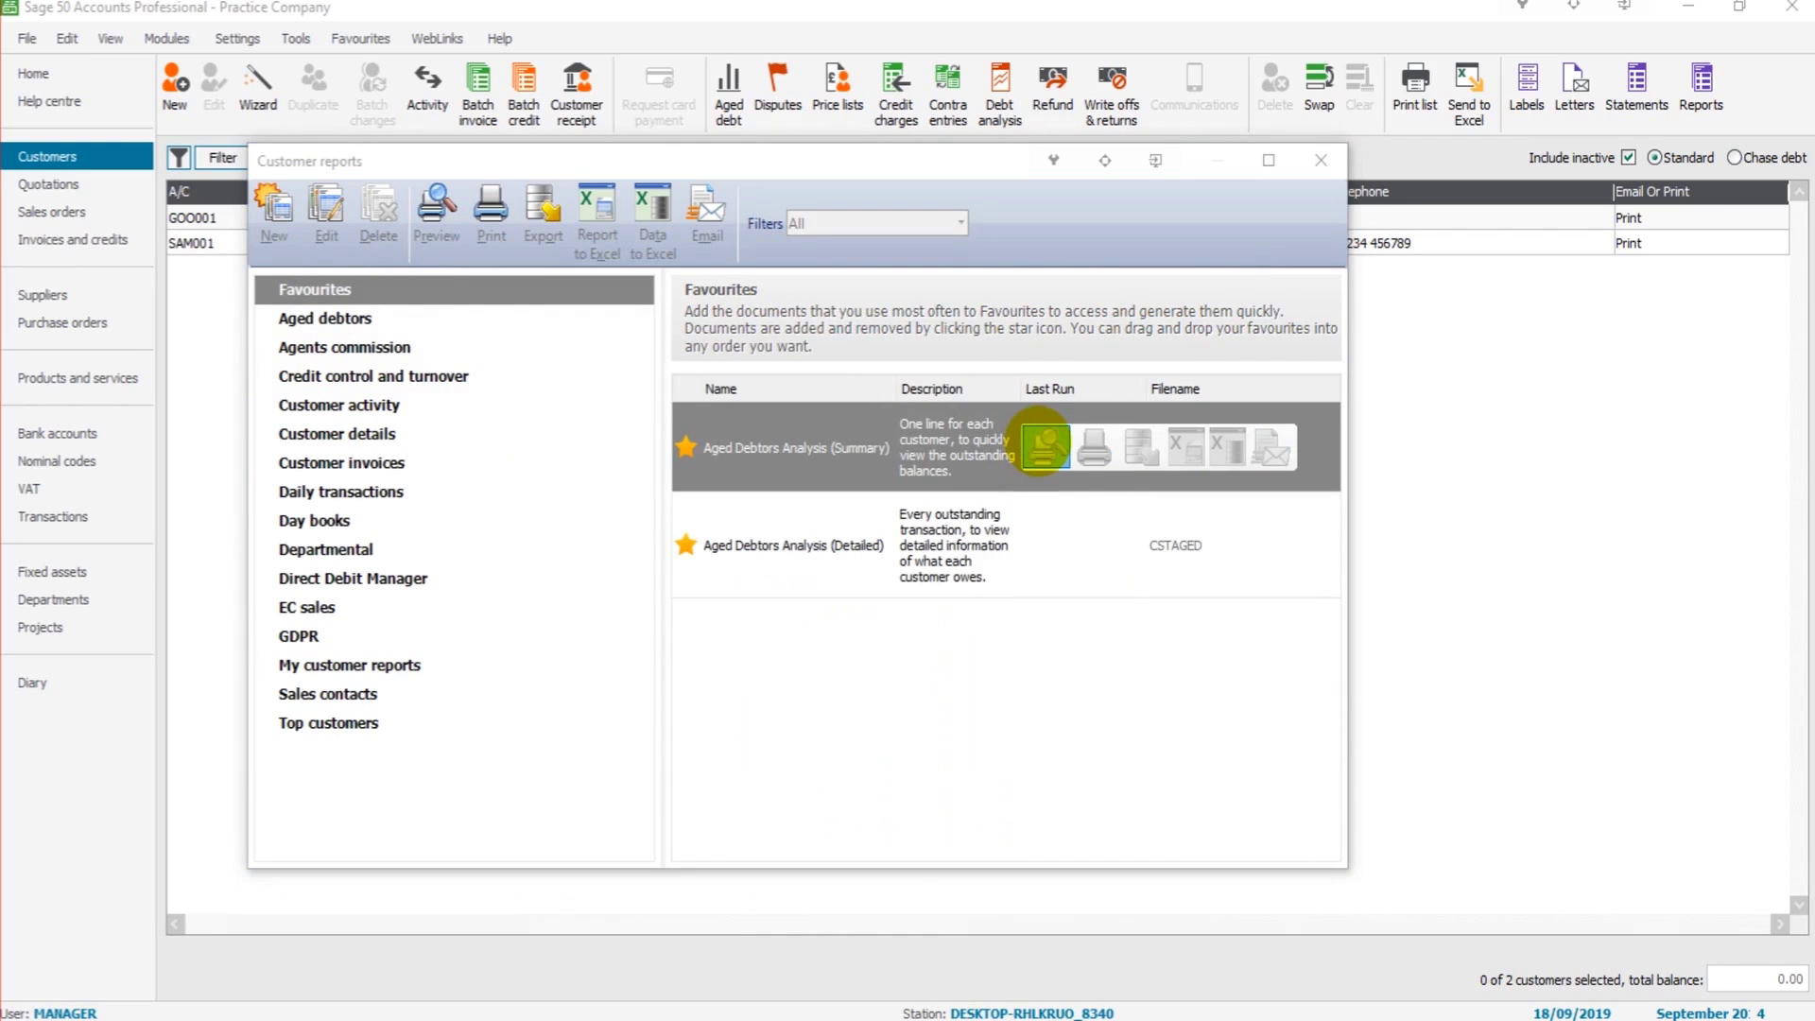
- Preview the Aged Debtors Analysis (Summary) report with default criteria, totalling 462.00, then close it
left_click(1045, 444)
left_click(955, 657)
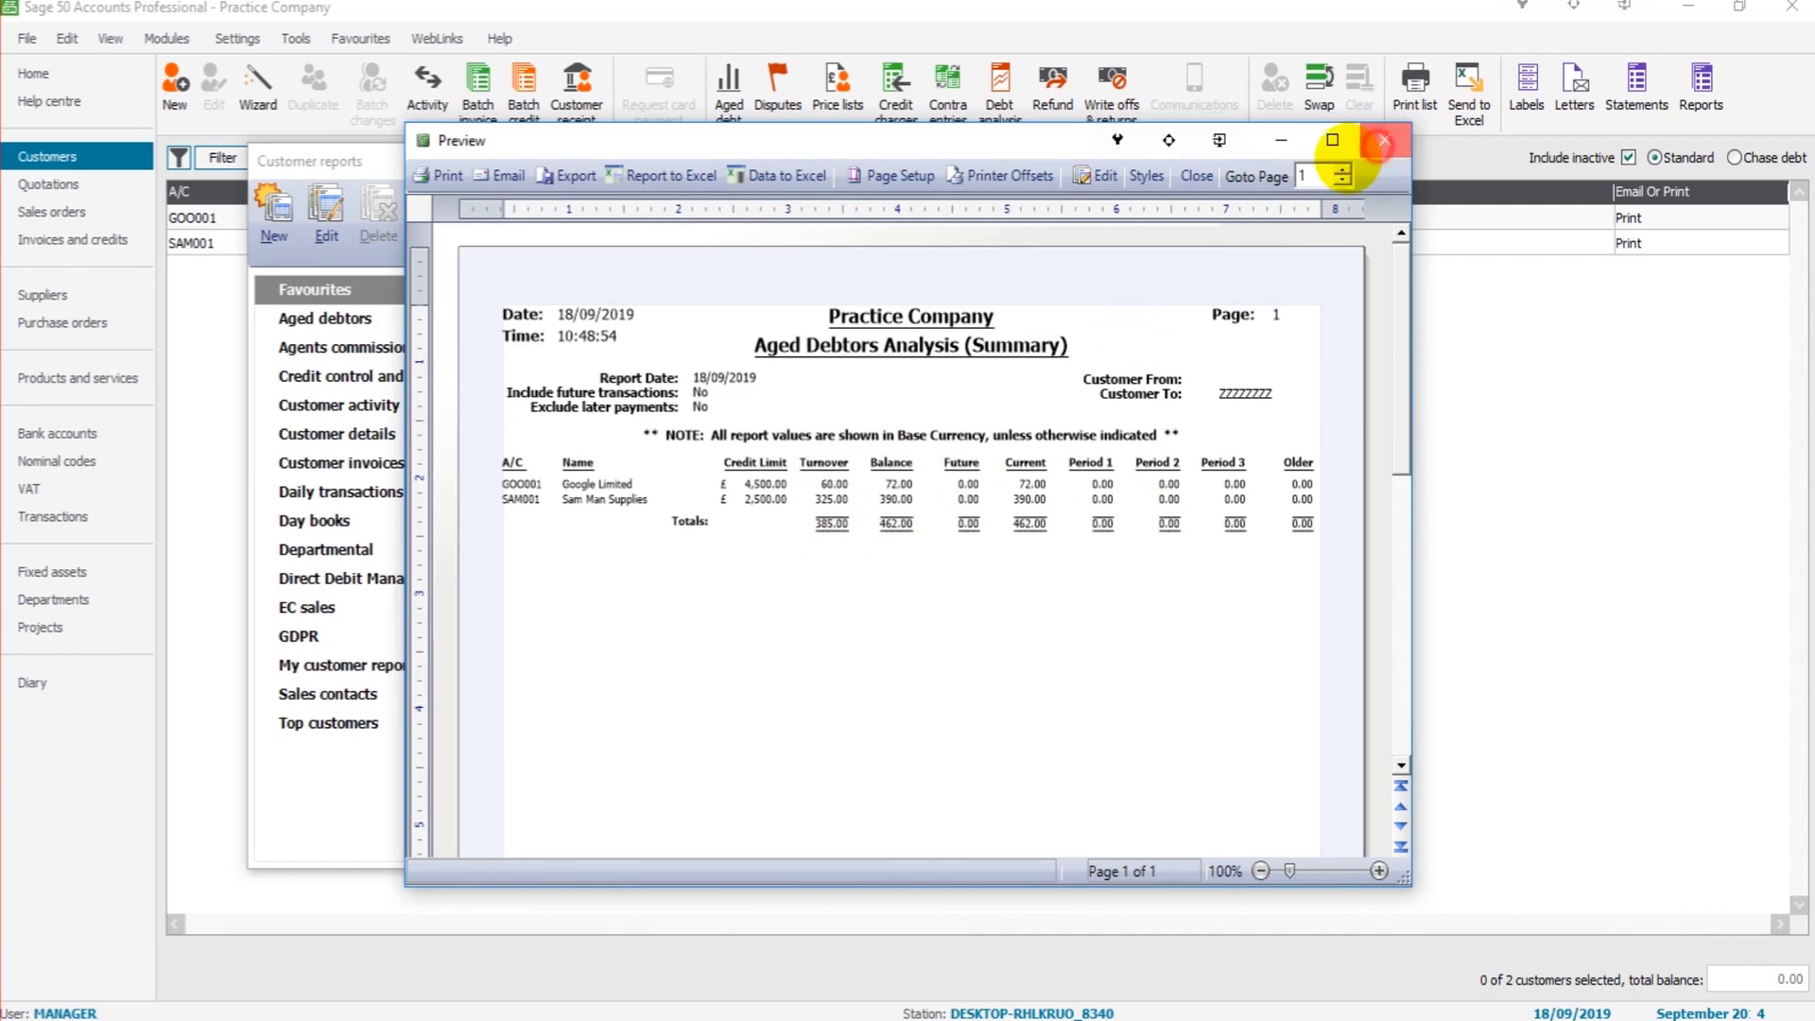
left_click(1384, 139)
- Preview the Aged Debtors Analysis (Detailed) report (462.00 total), then reopen and close the Summary preview
mouse_move(921, 548)
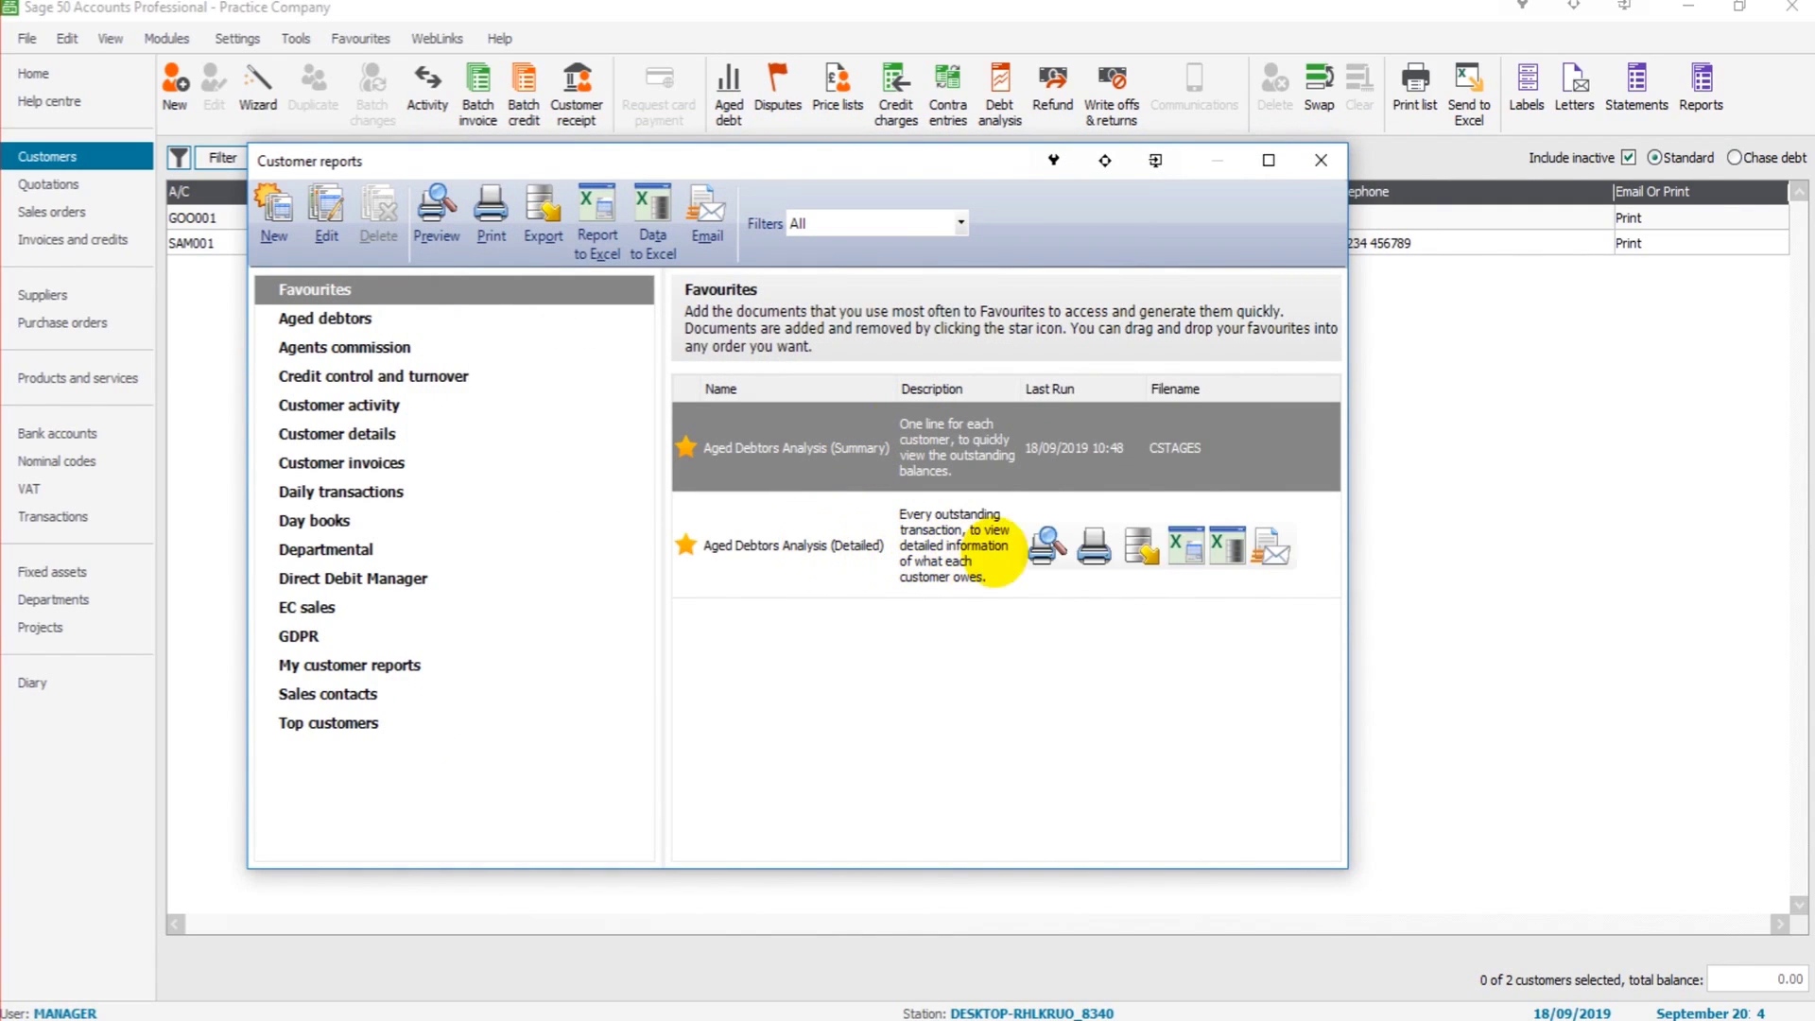
left_click(1043, 546)
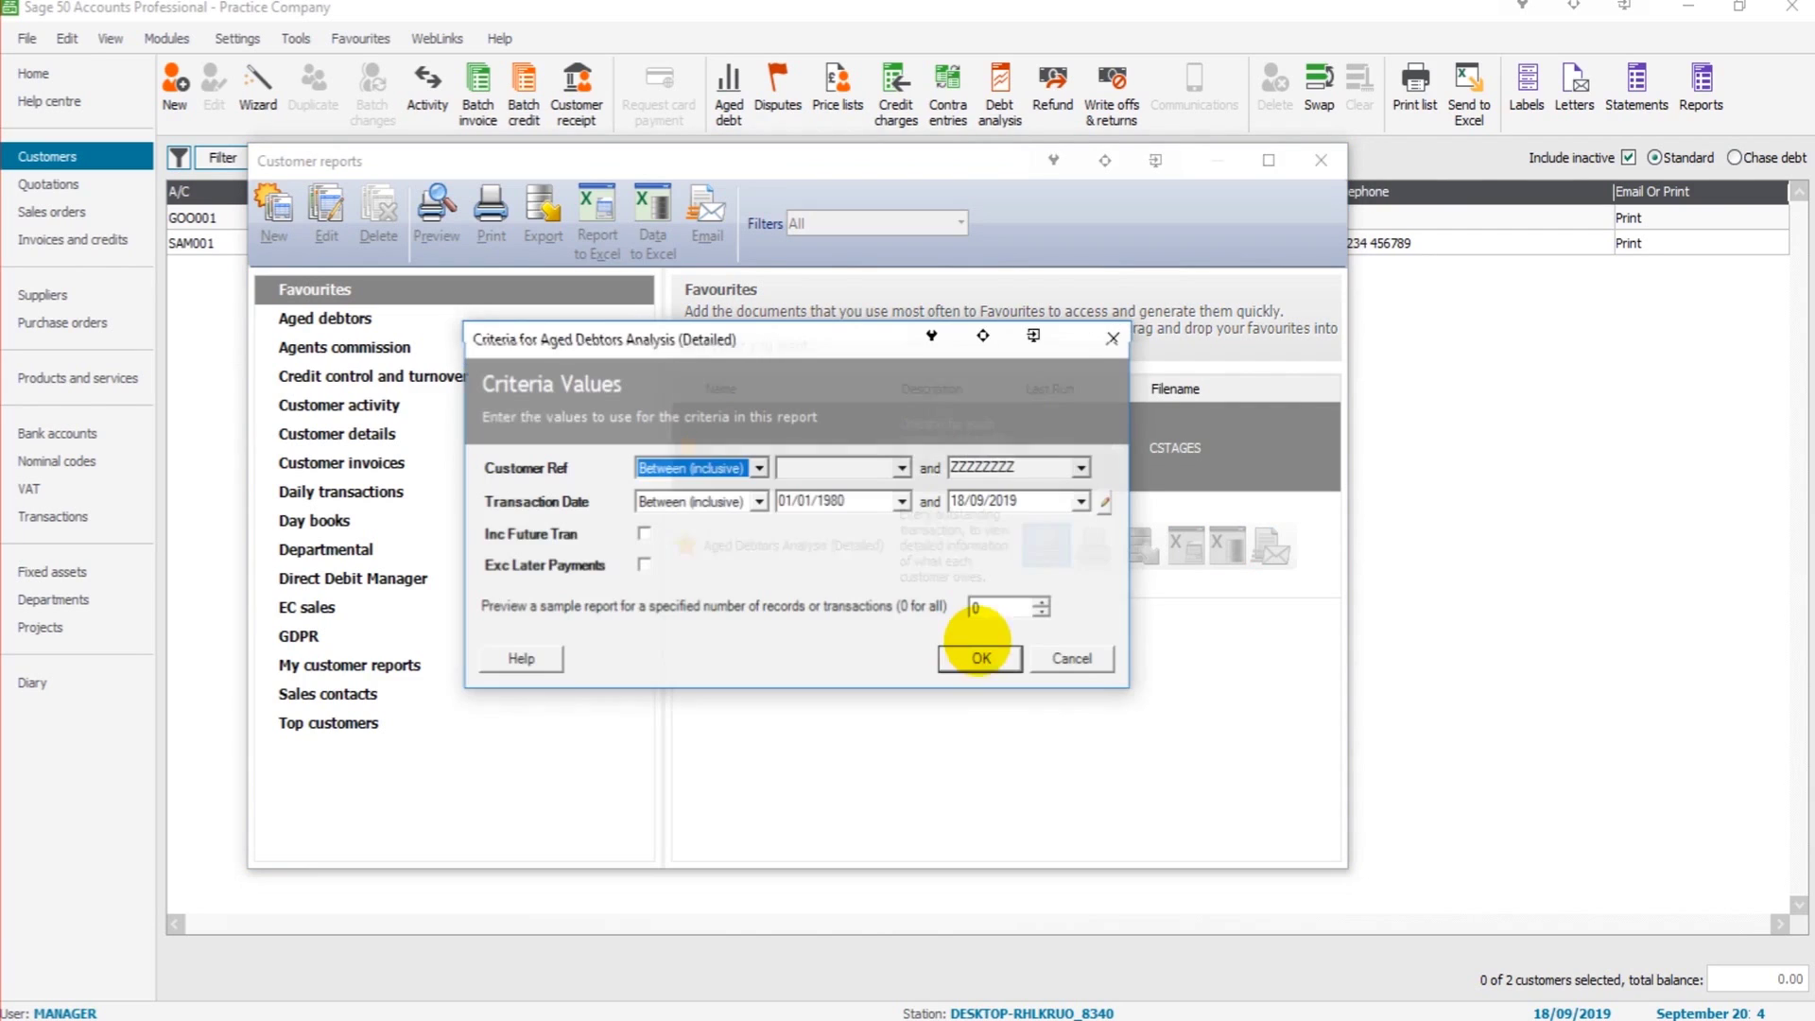
left_click(975, 658)
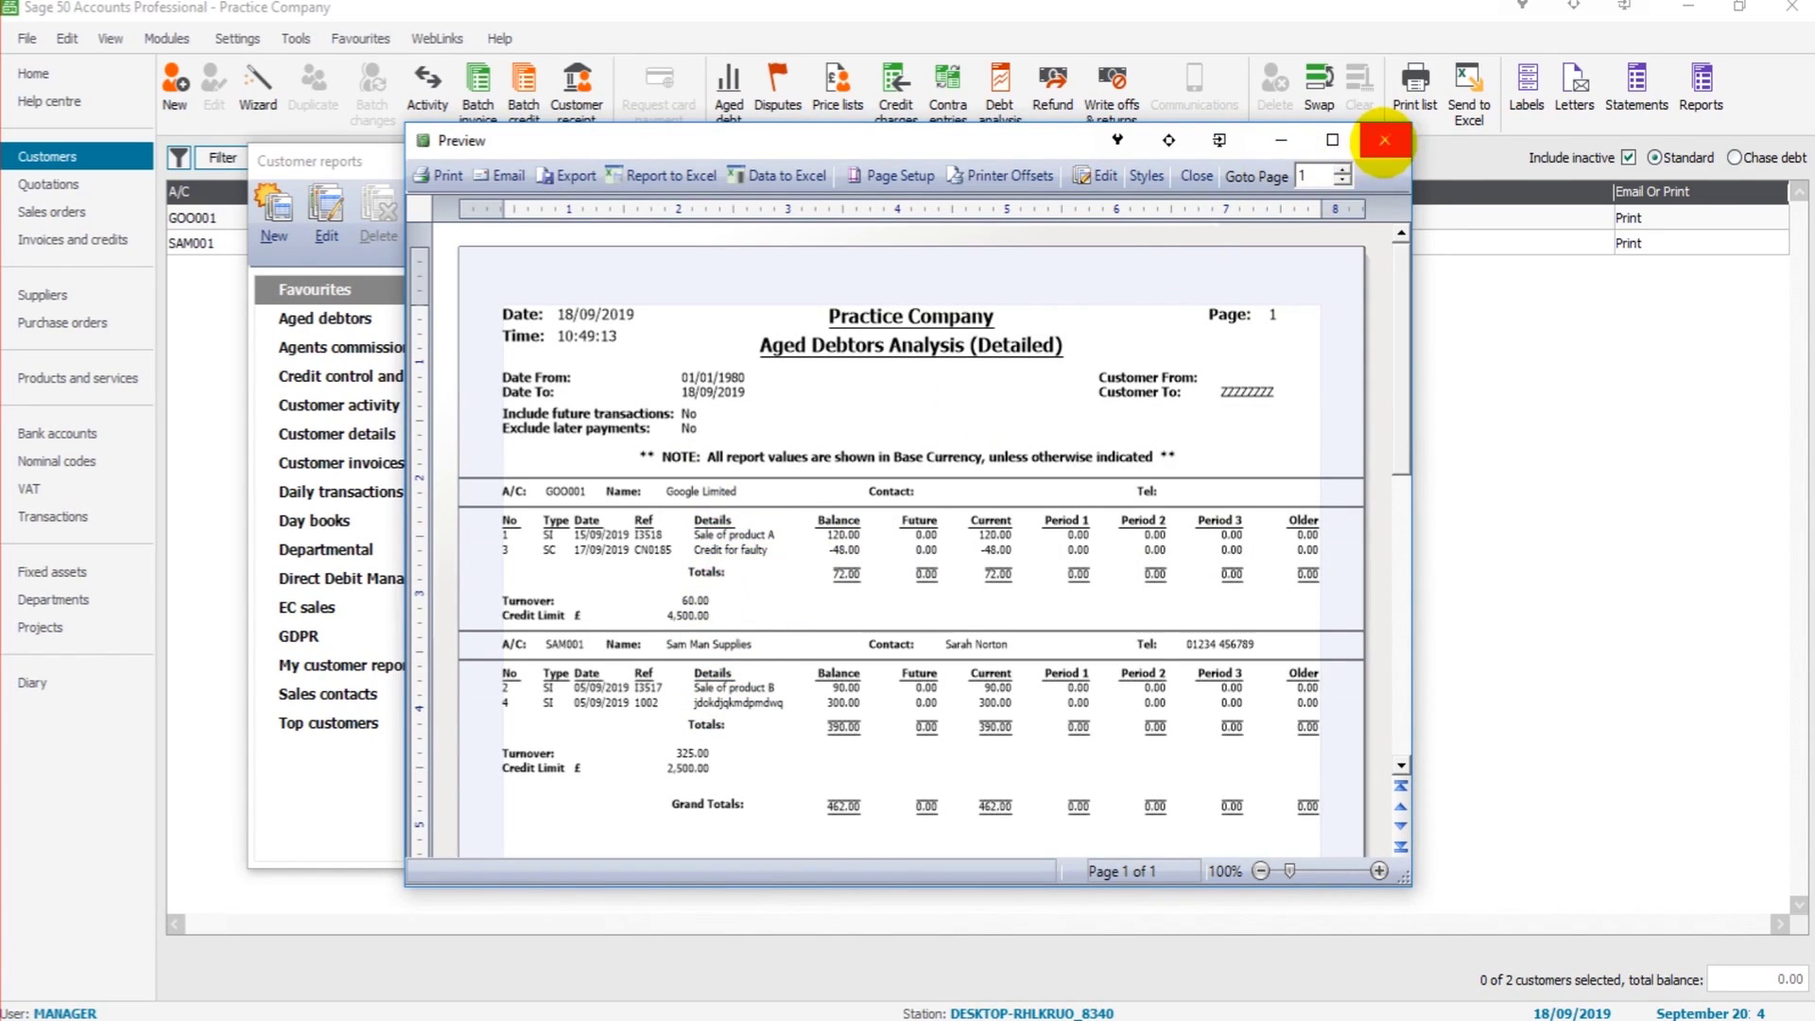
left_click(1384, 140)
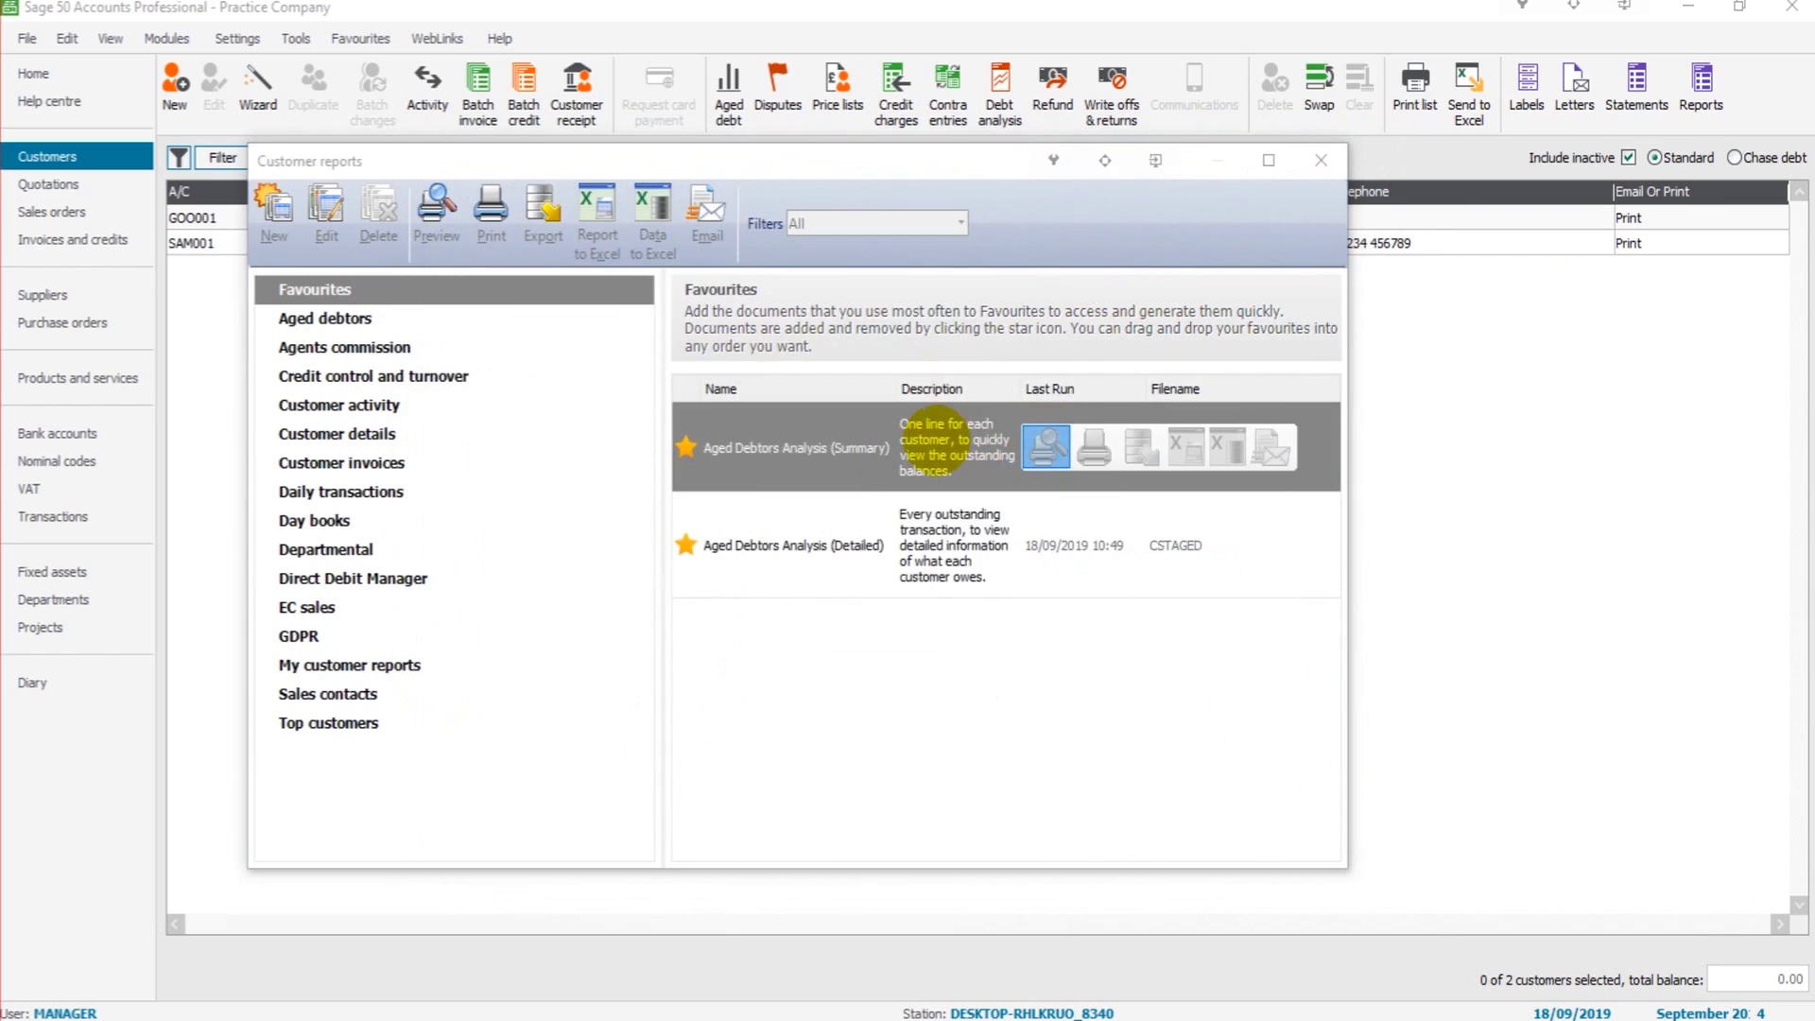
double_click(945, 444)
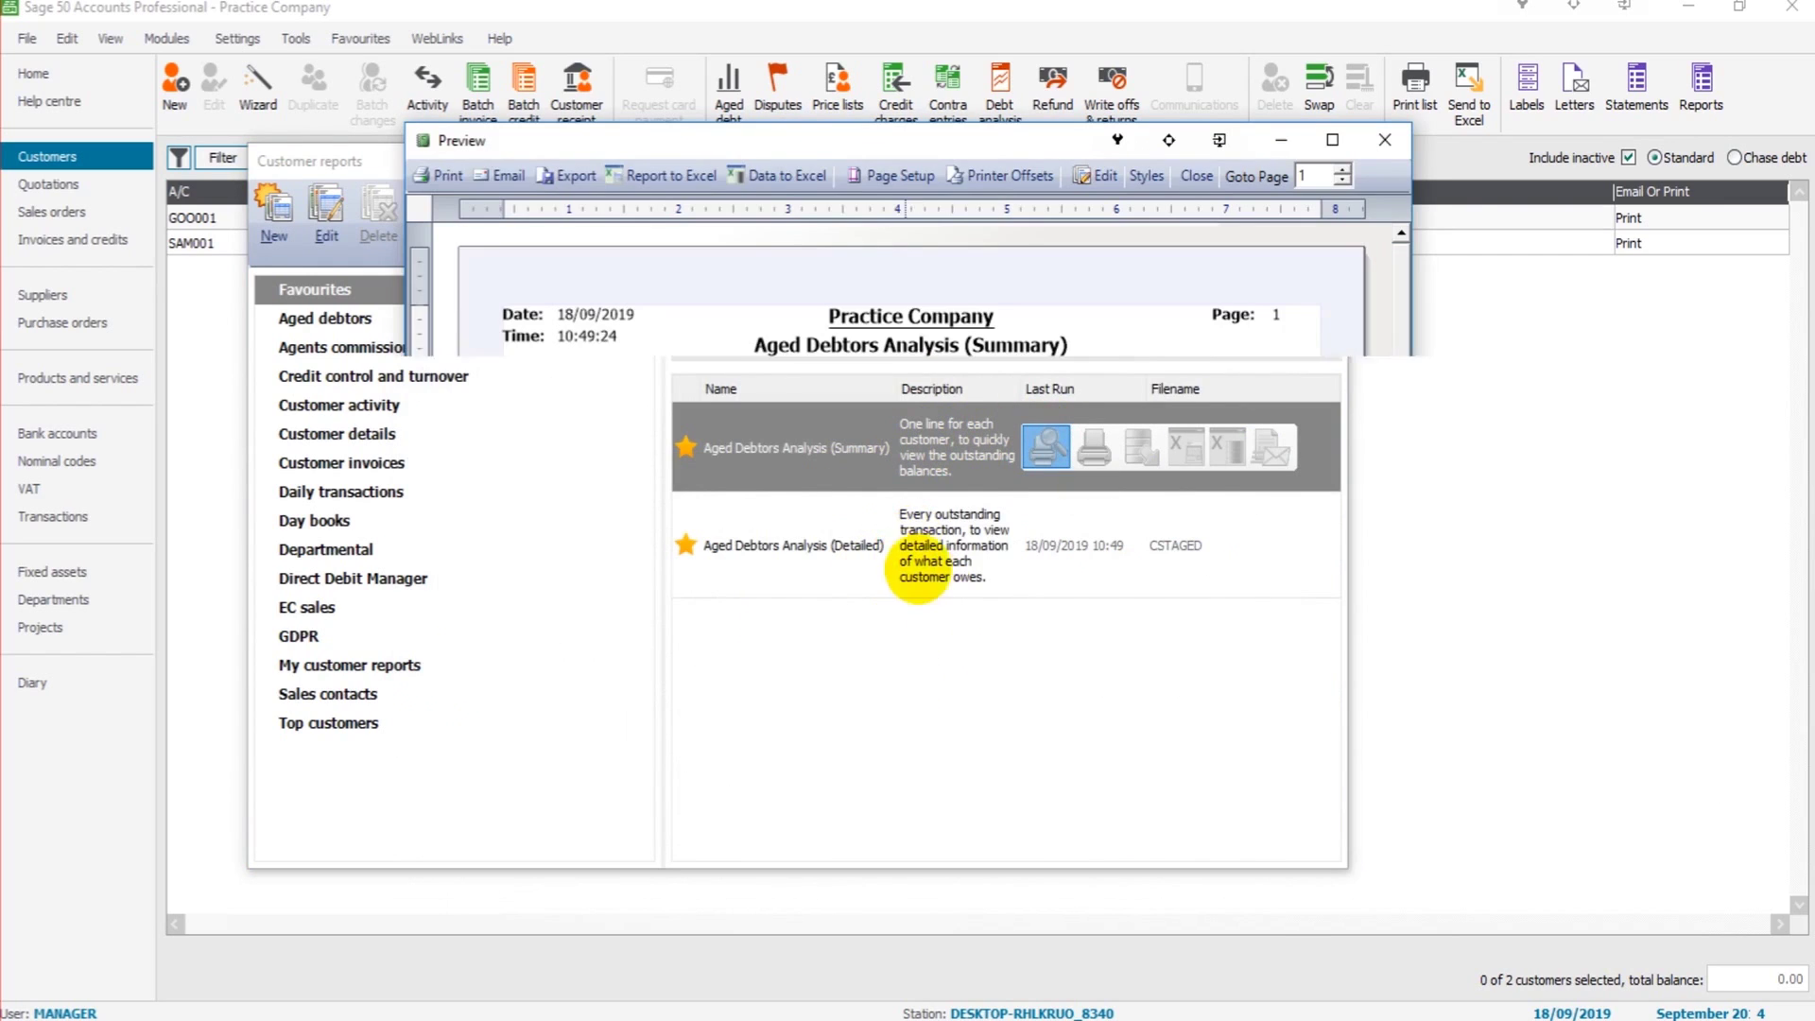
left_click(1382, 147)
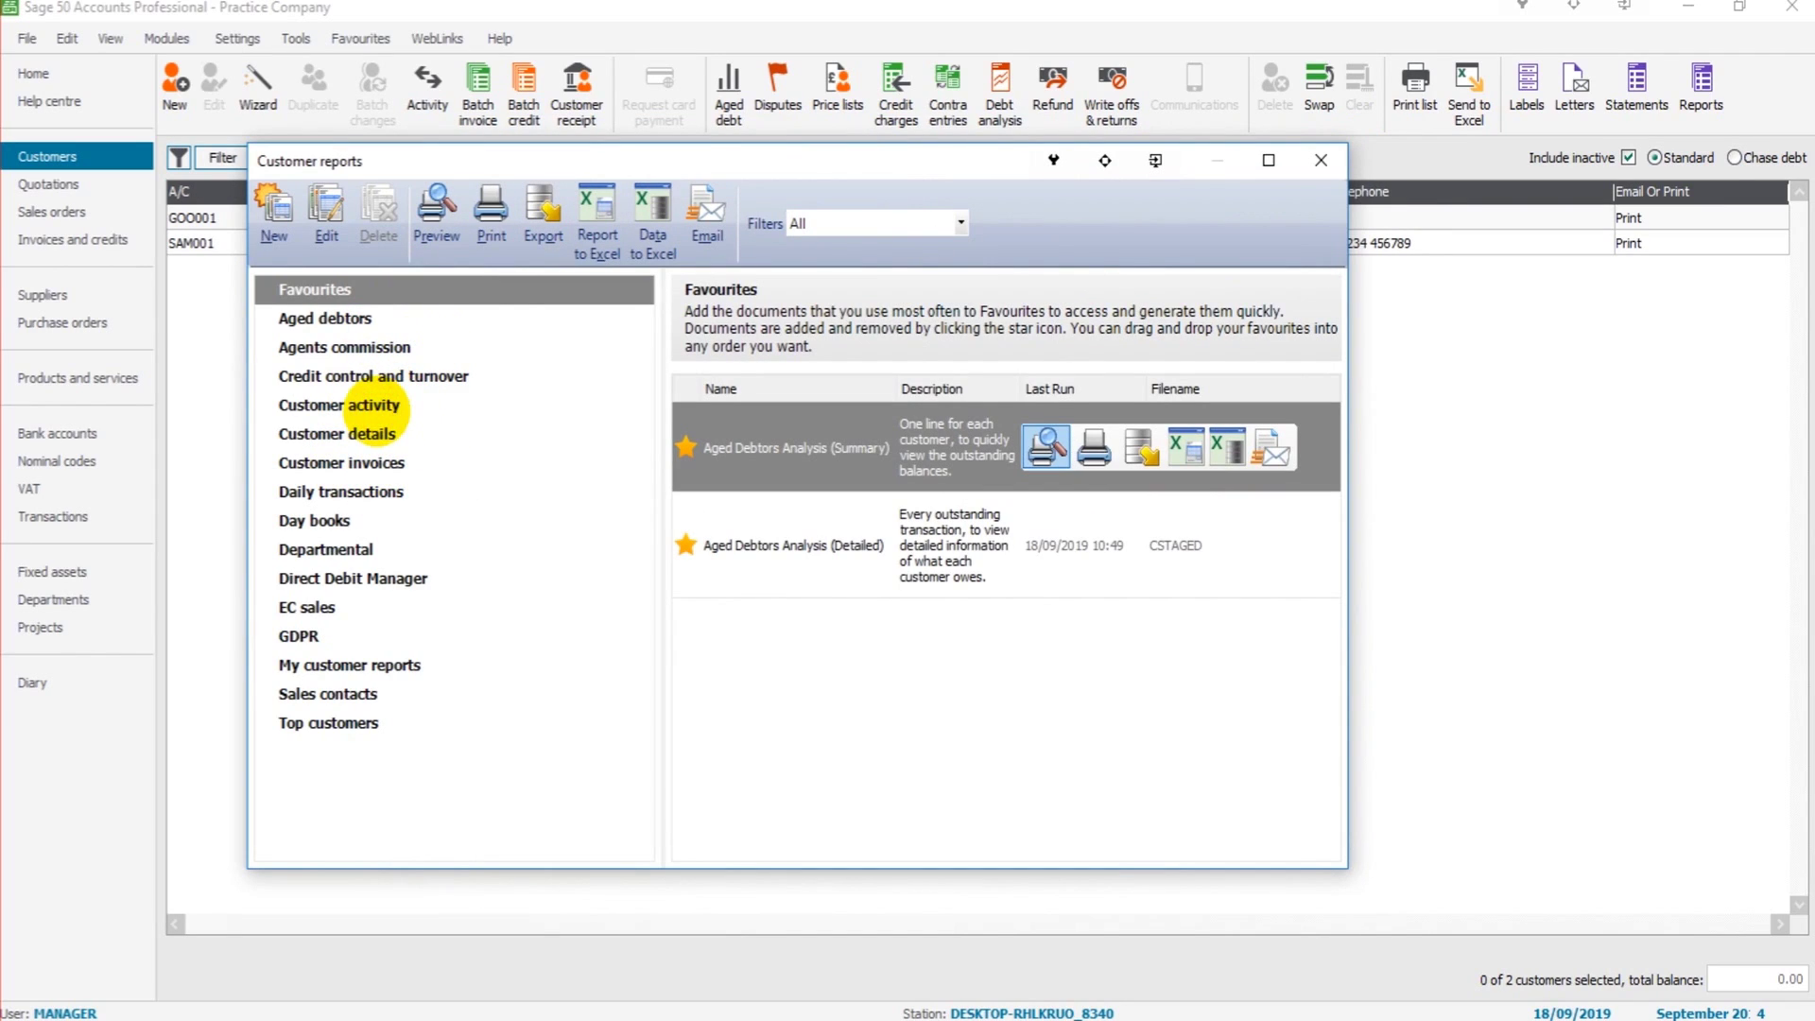
- Preview the Customer Activity (Detailed) report with default criteria, then show the Customer details folder
left_click(376, 405)
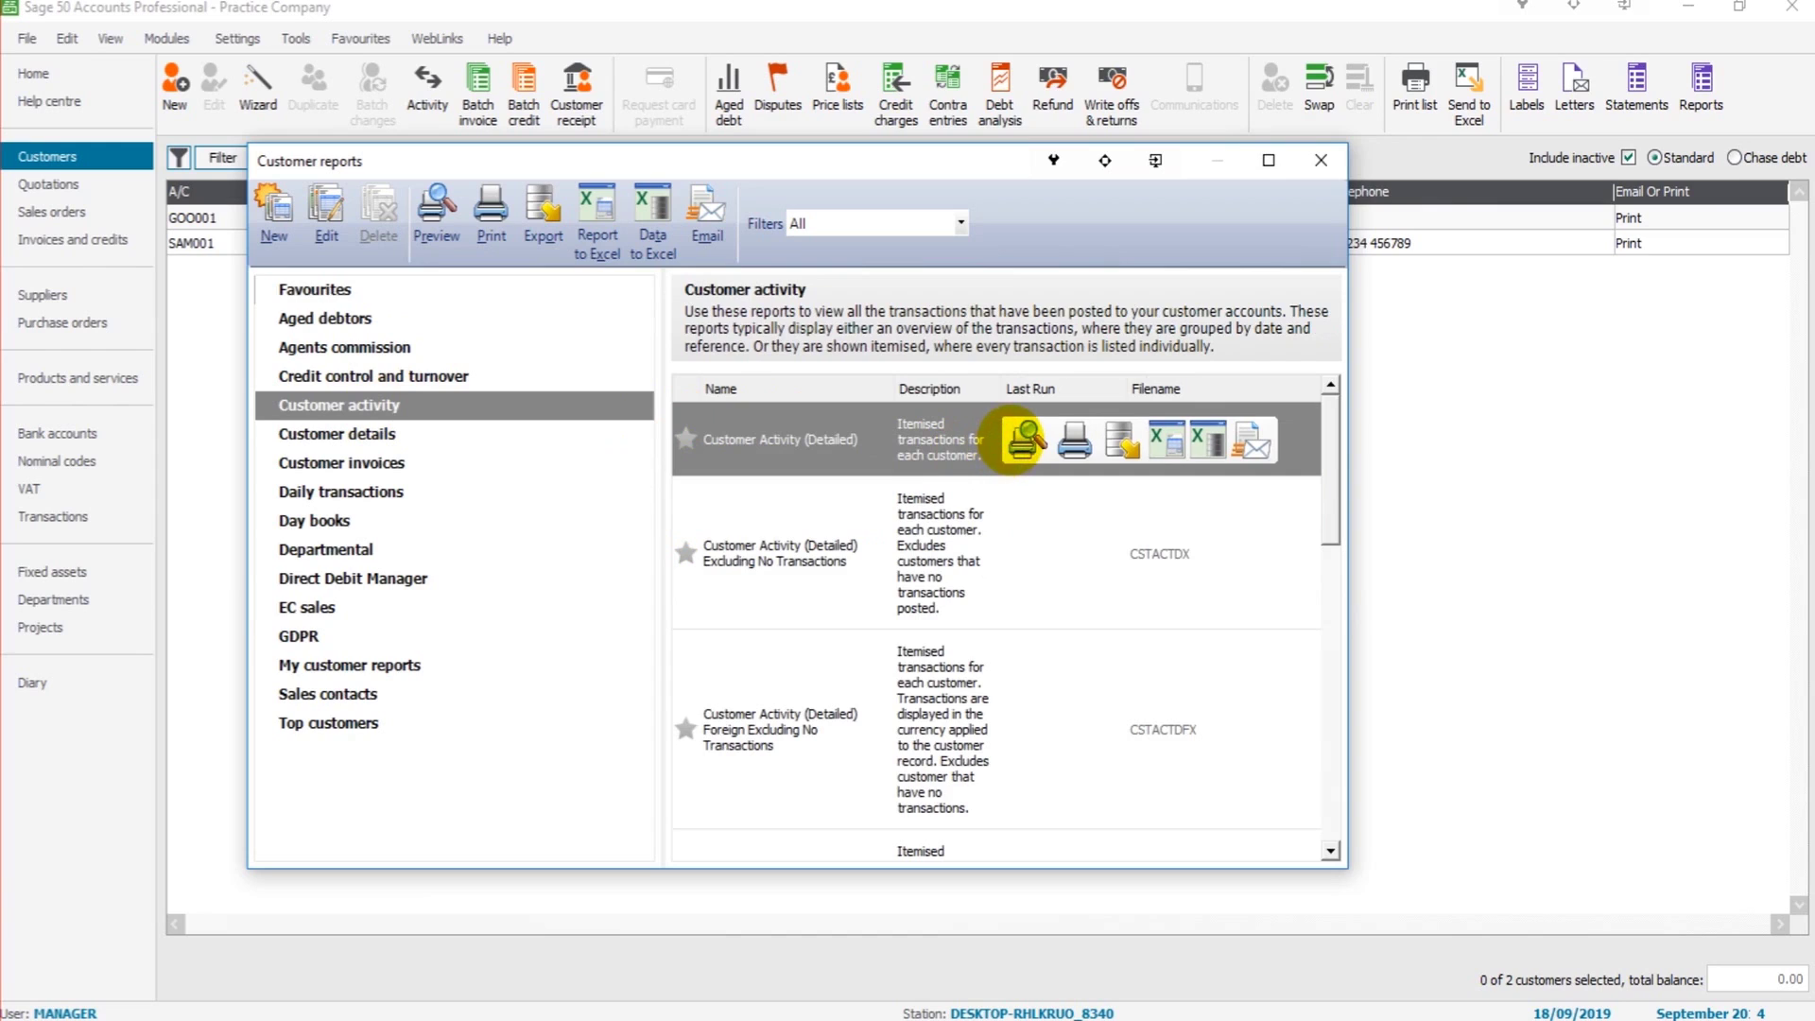
left_click(1023, 438)
left_click(978, 705)
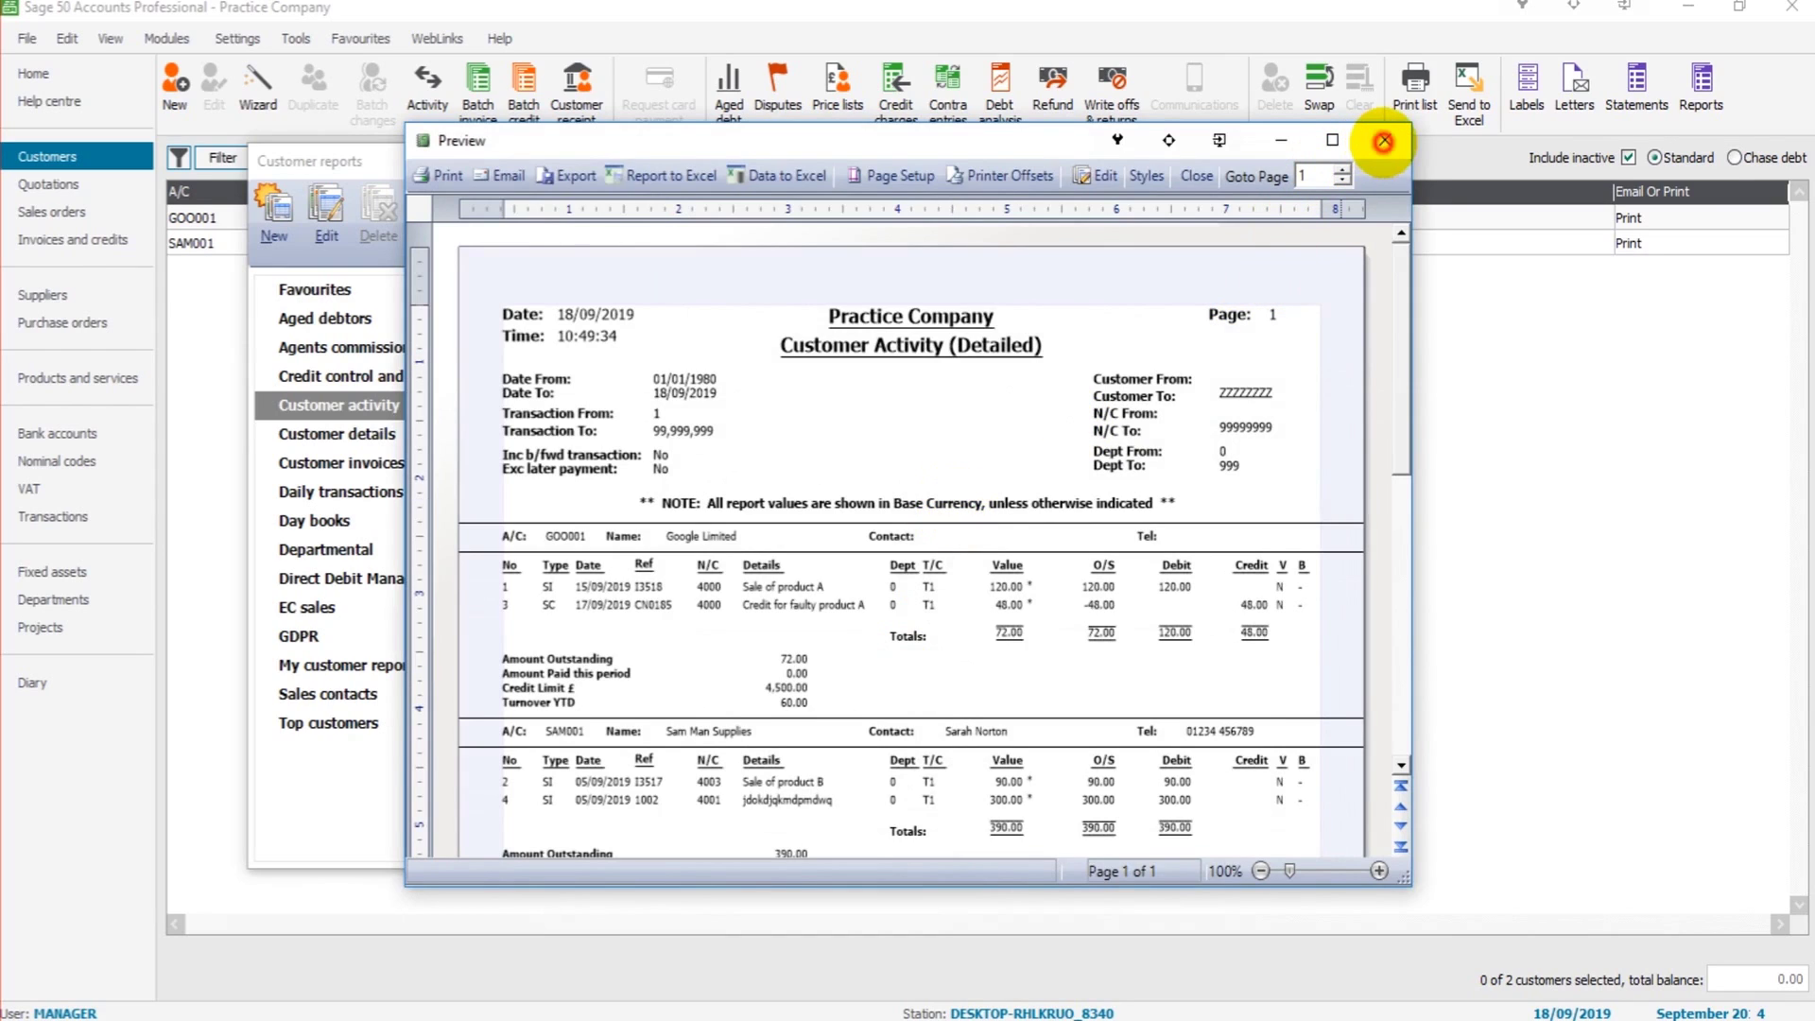
left_click(1383, 140)
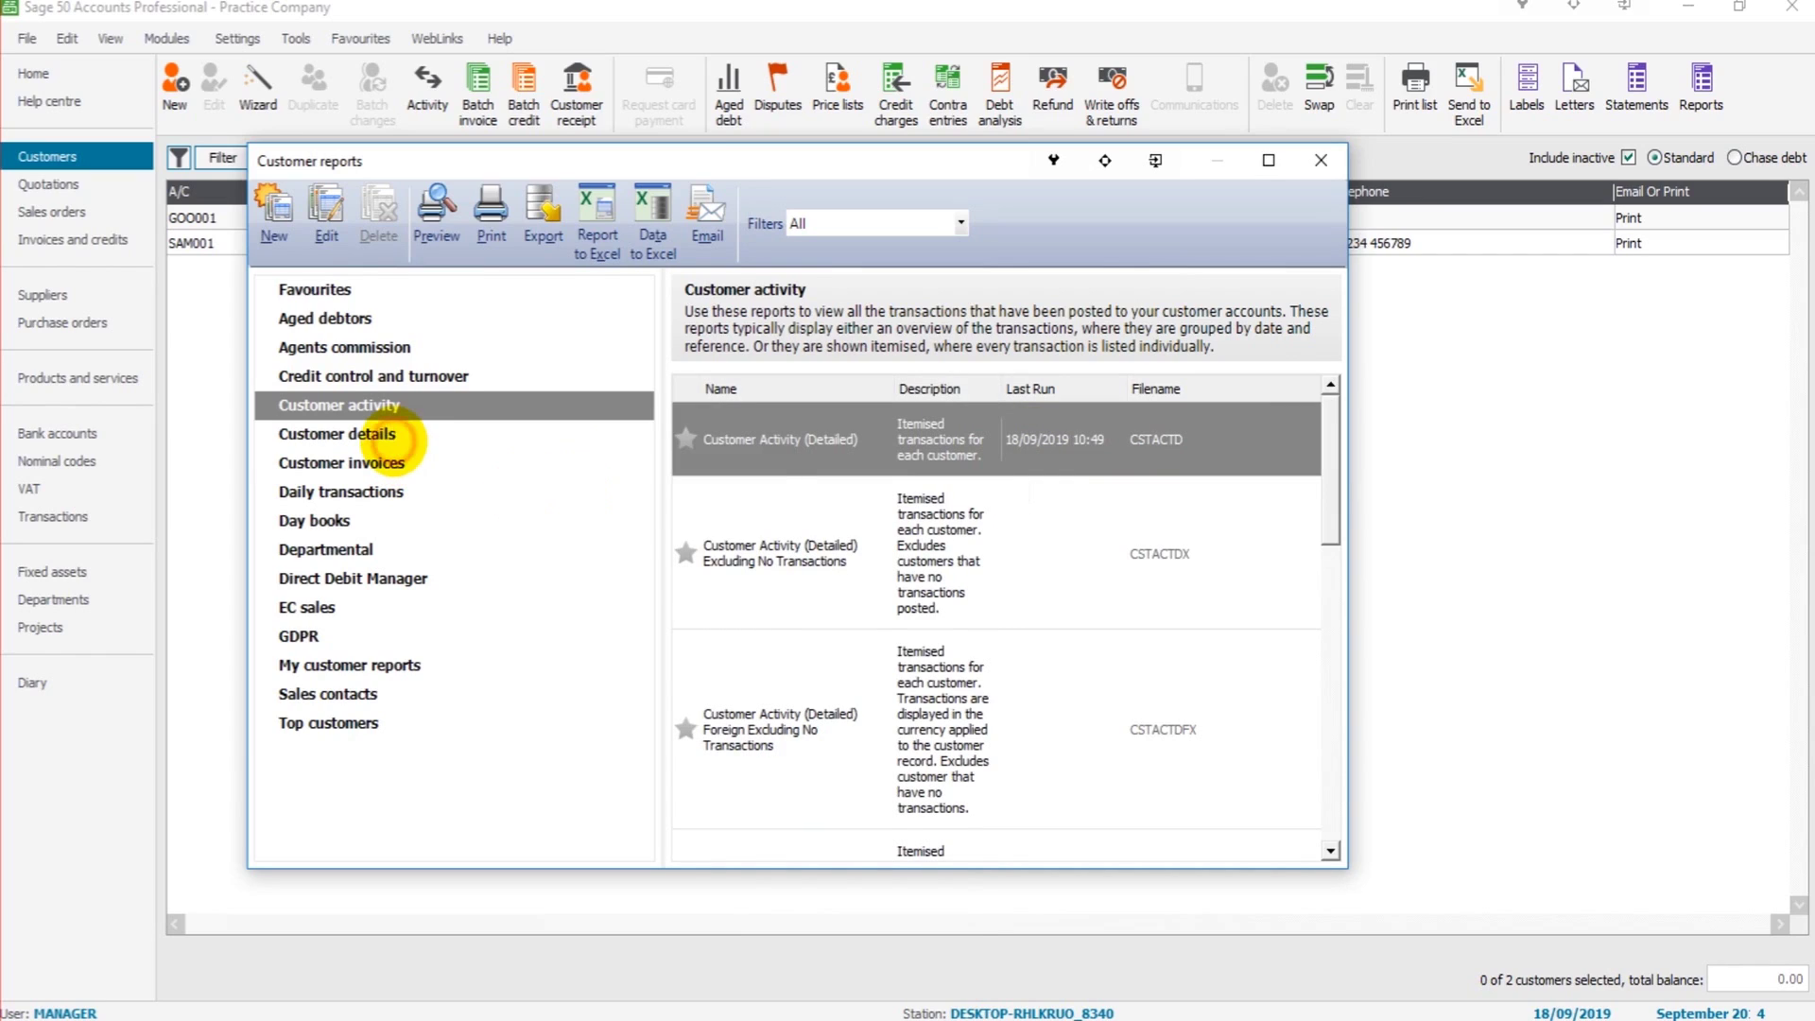
left_click(389, 435)
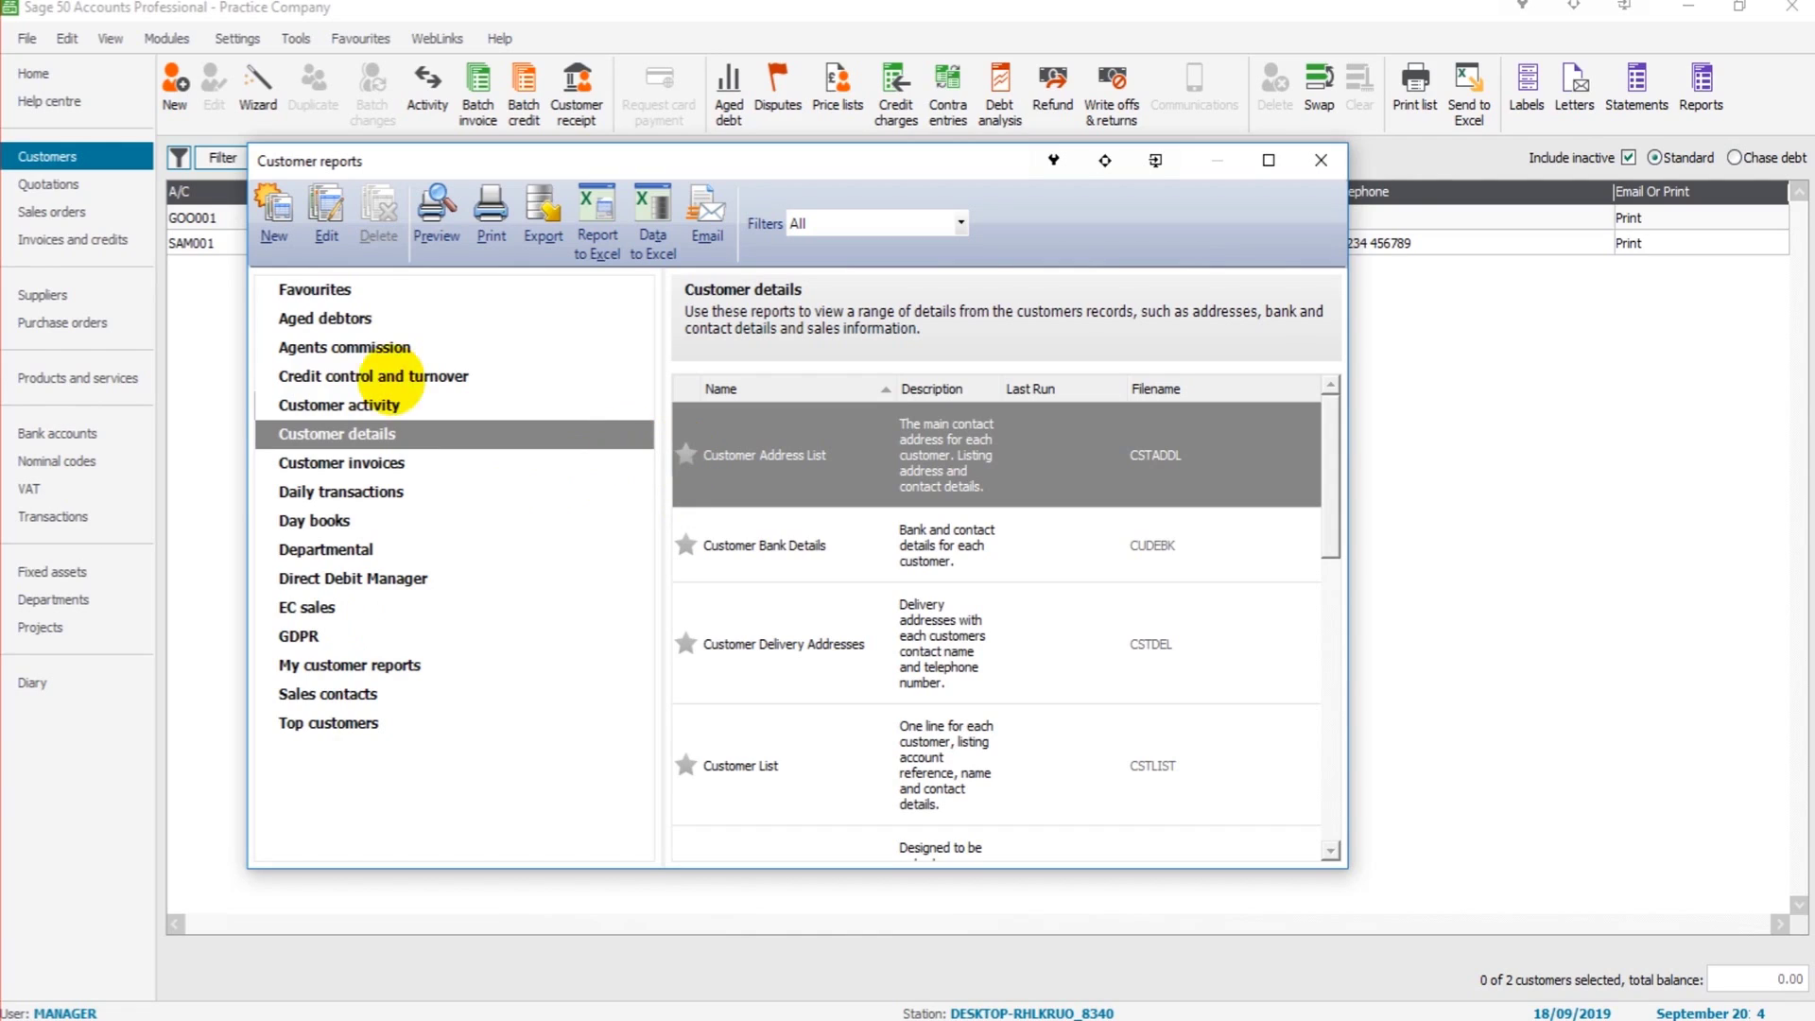
- Return to the Favourites list, then close the Customer reports window
left_click(355, 289)
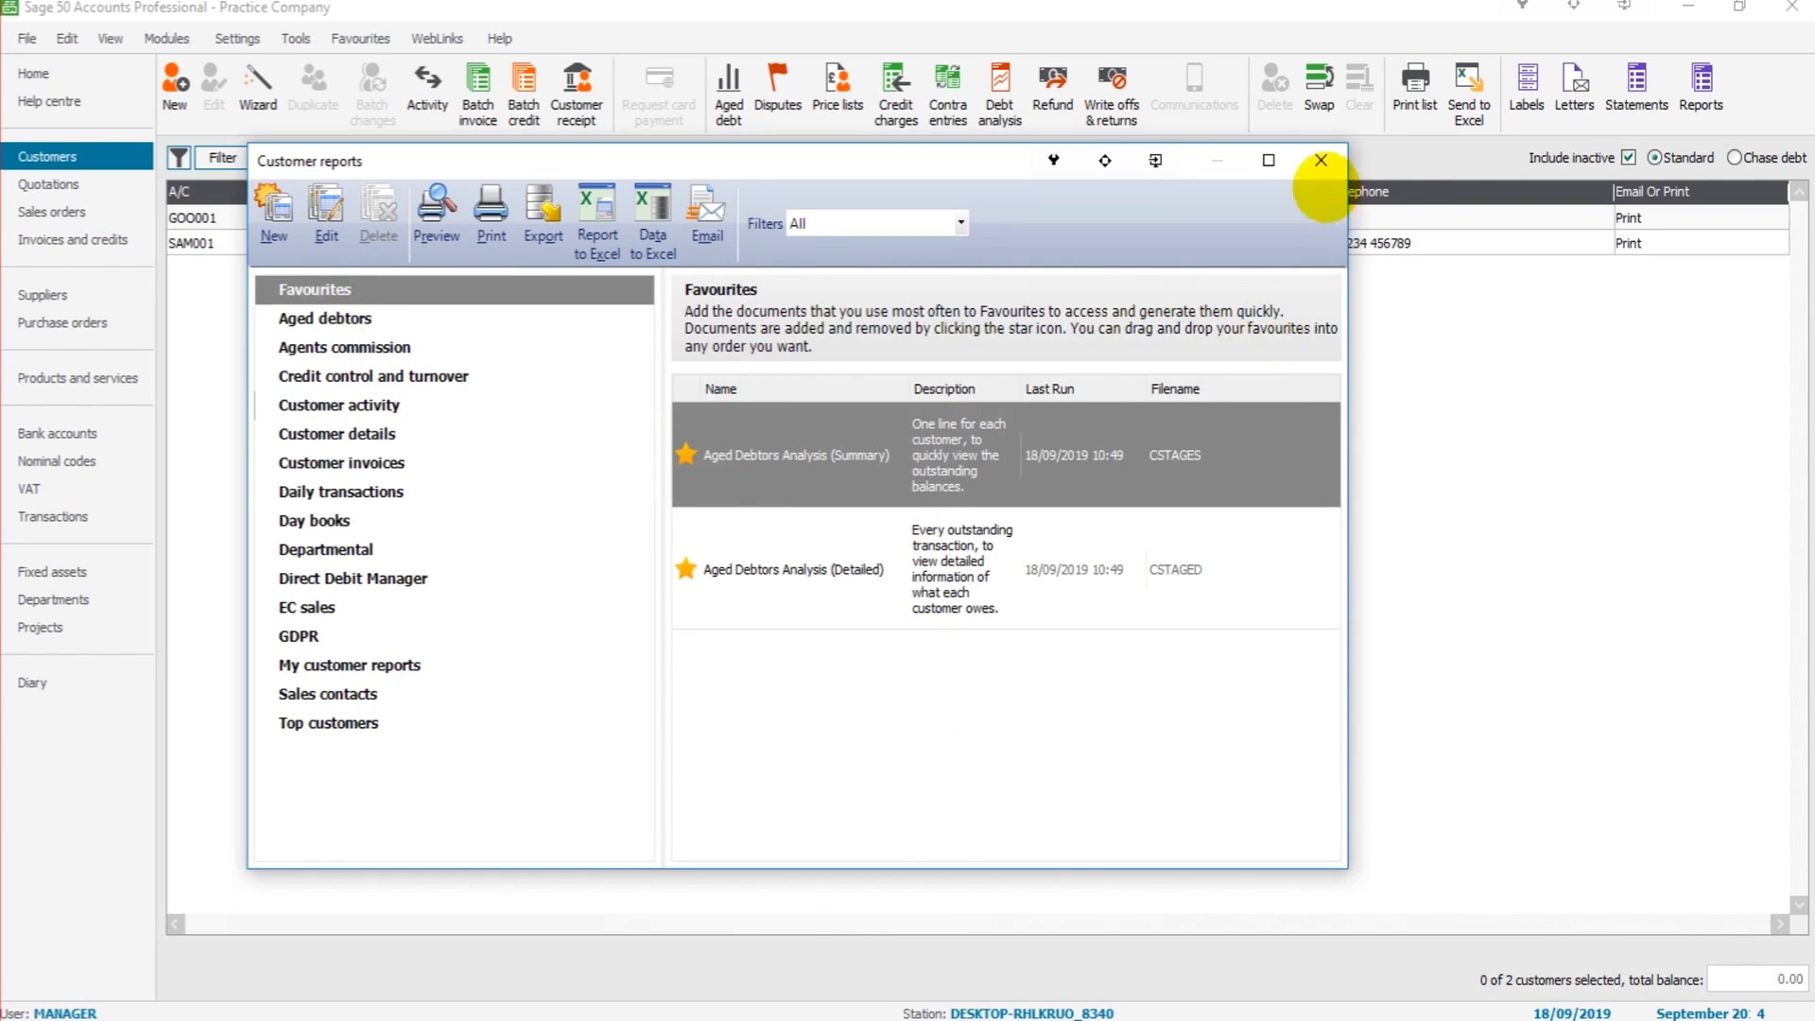
left_click(1320, 159)
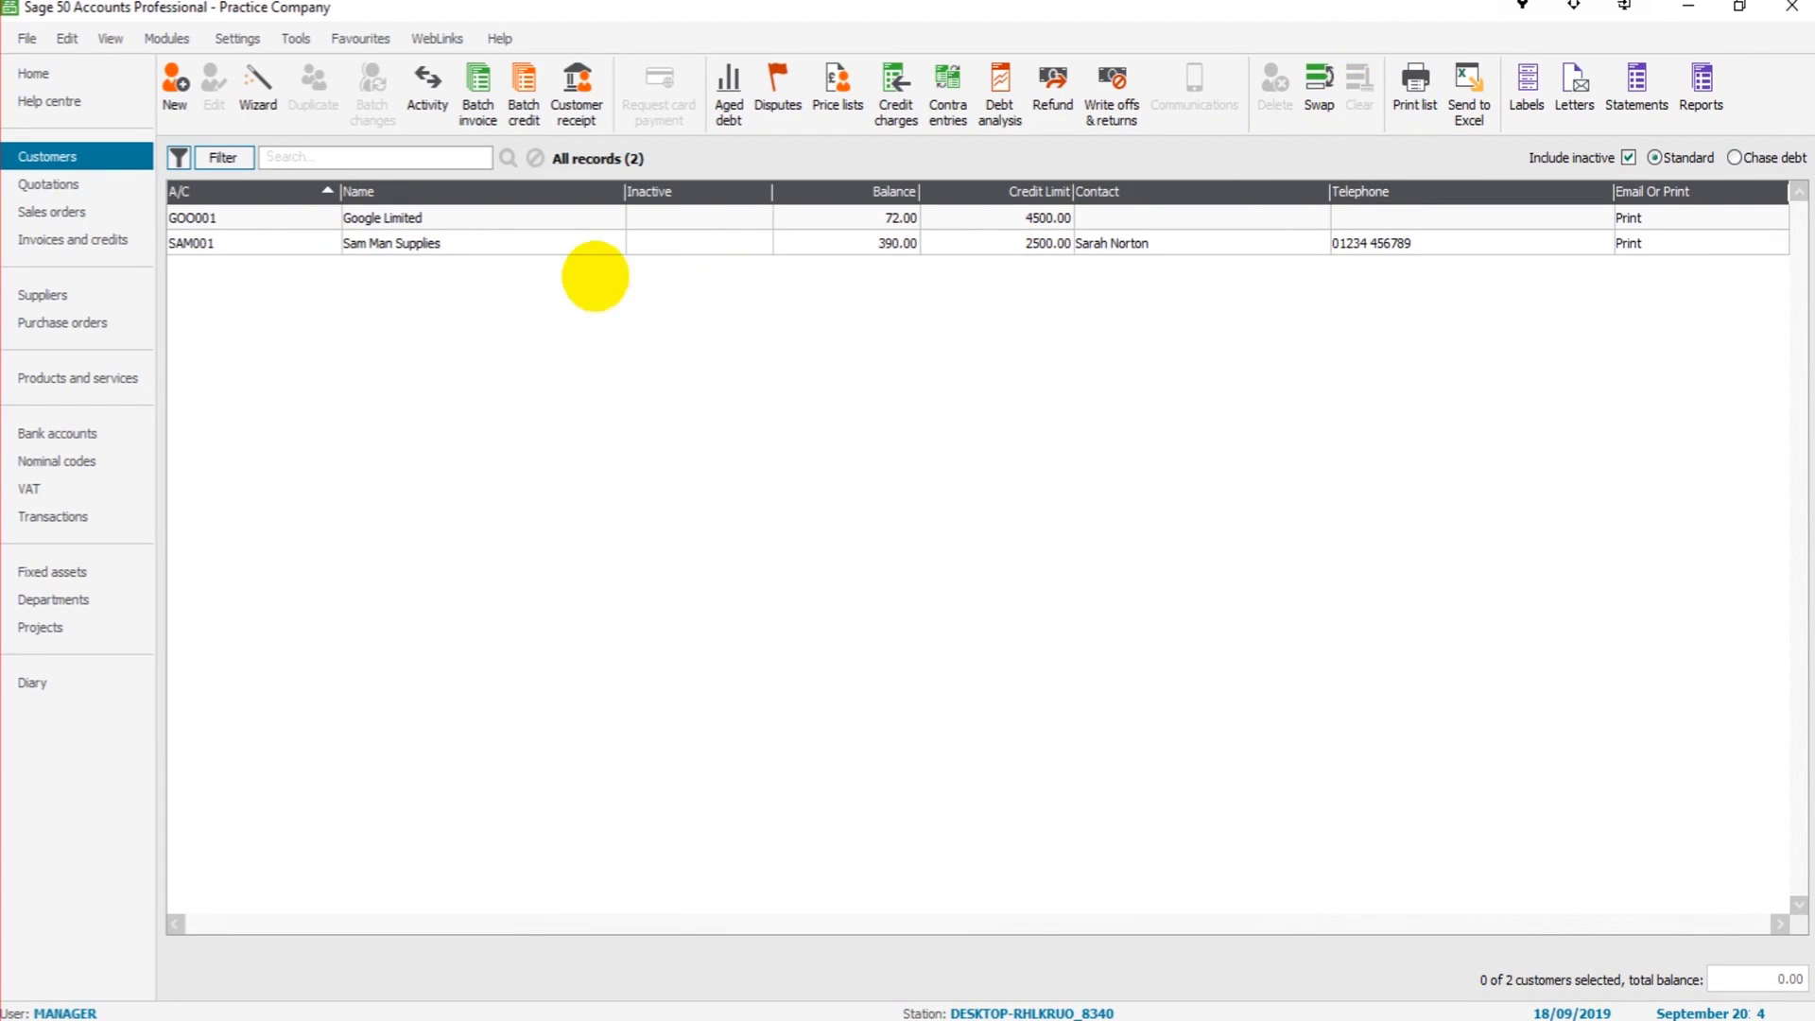
- Preview the Aged Debtors Analysis (Summary) for SAM001 Sam Man Supplies, showing 390.00, then close it
left_click(492, 248)
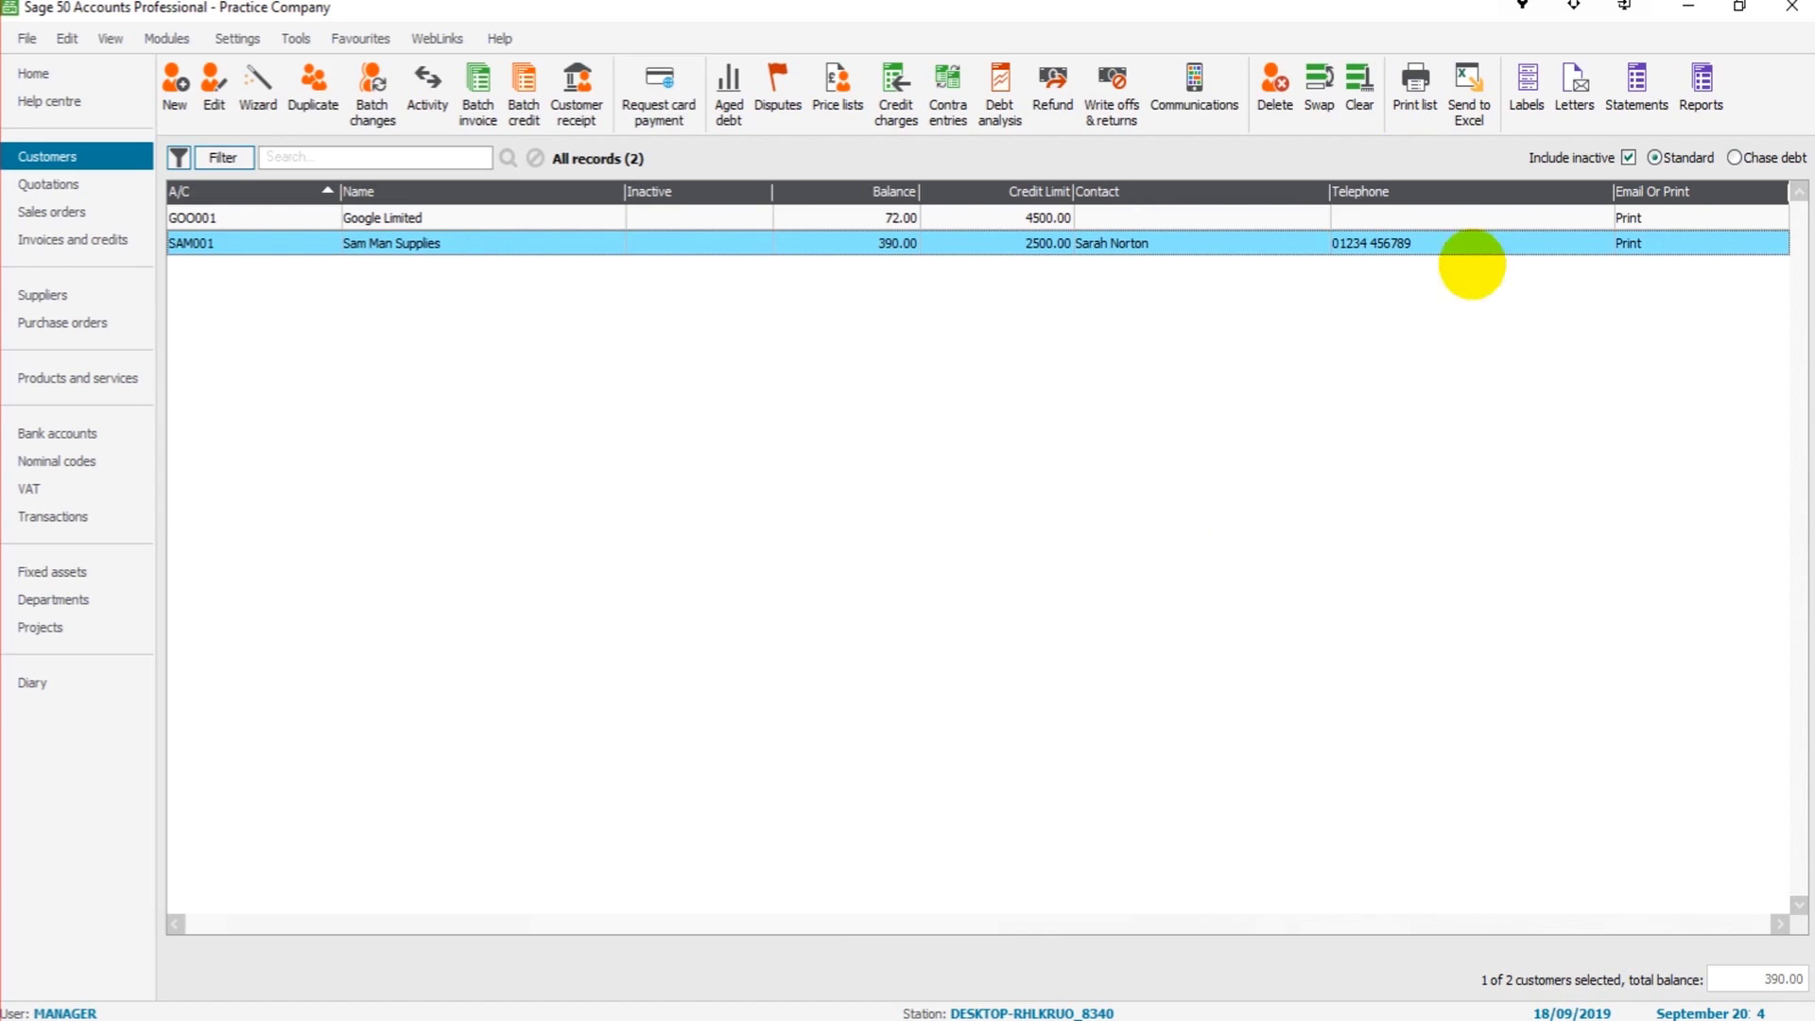
left_click(1701, 90)
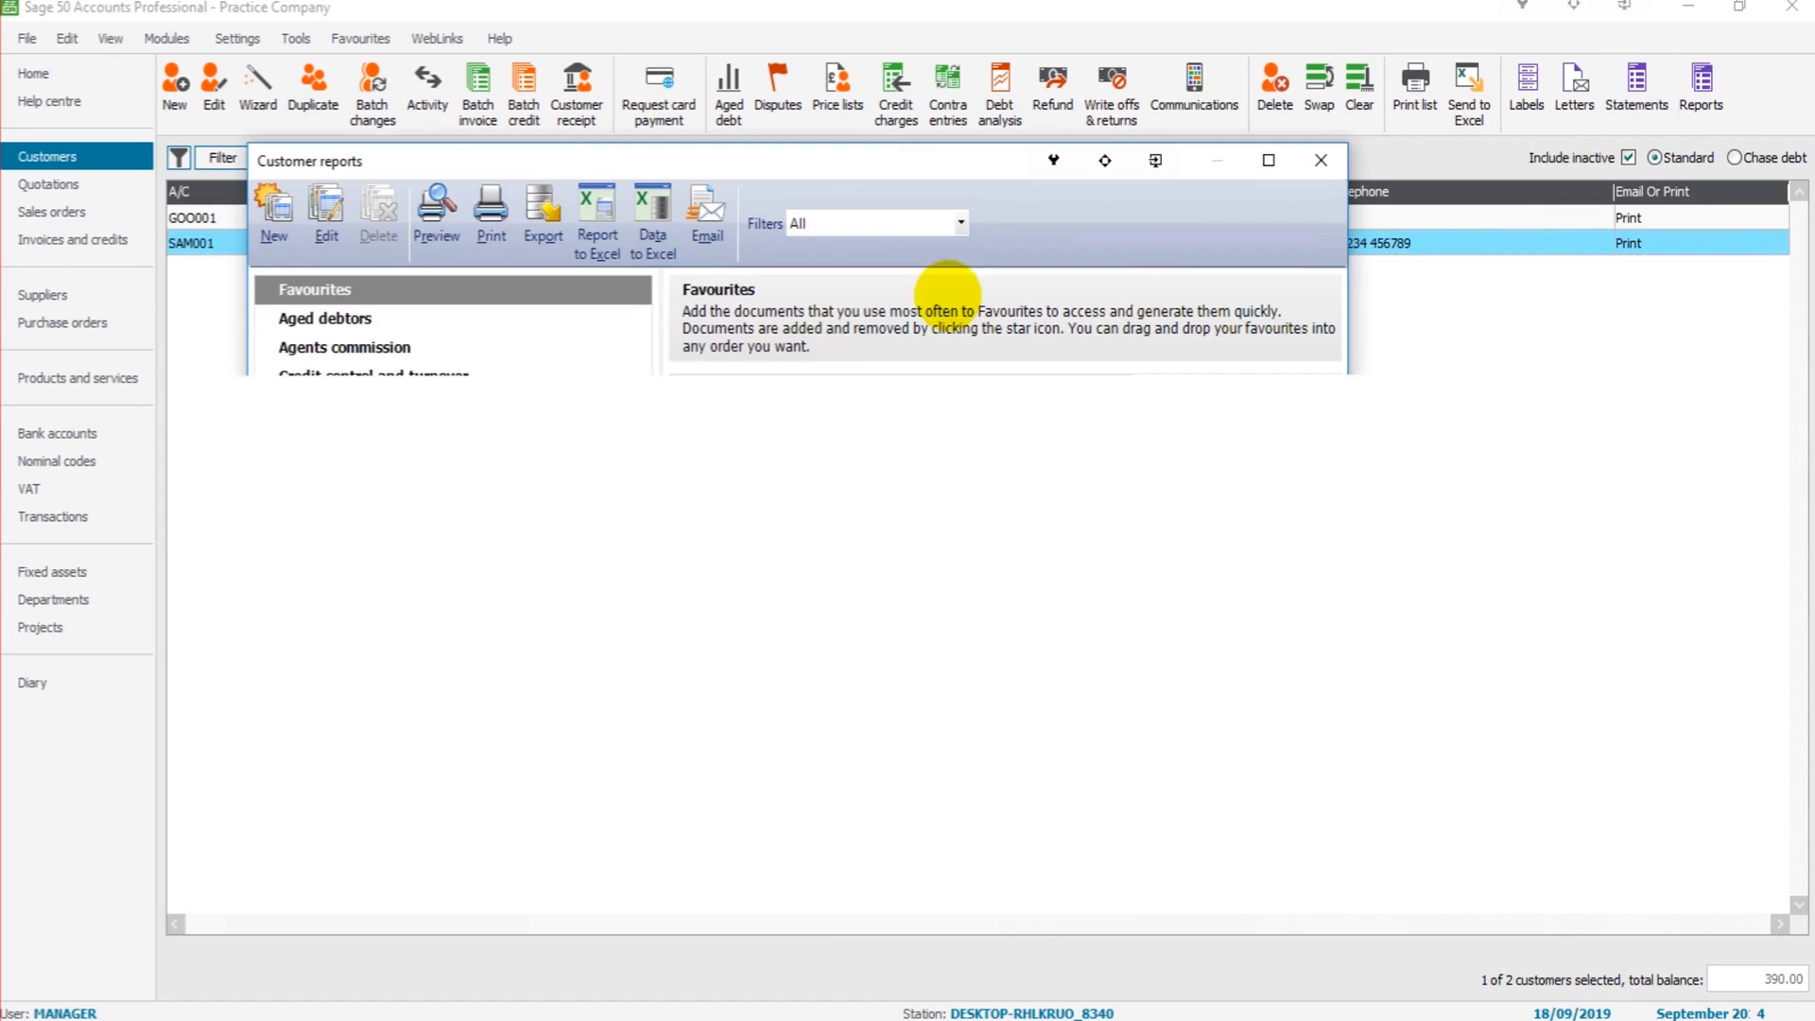
left_click(1045, 447)
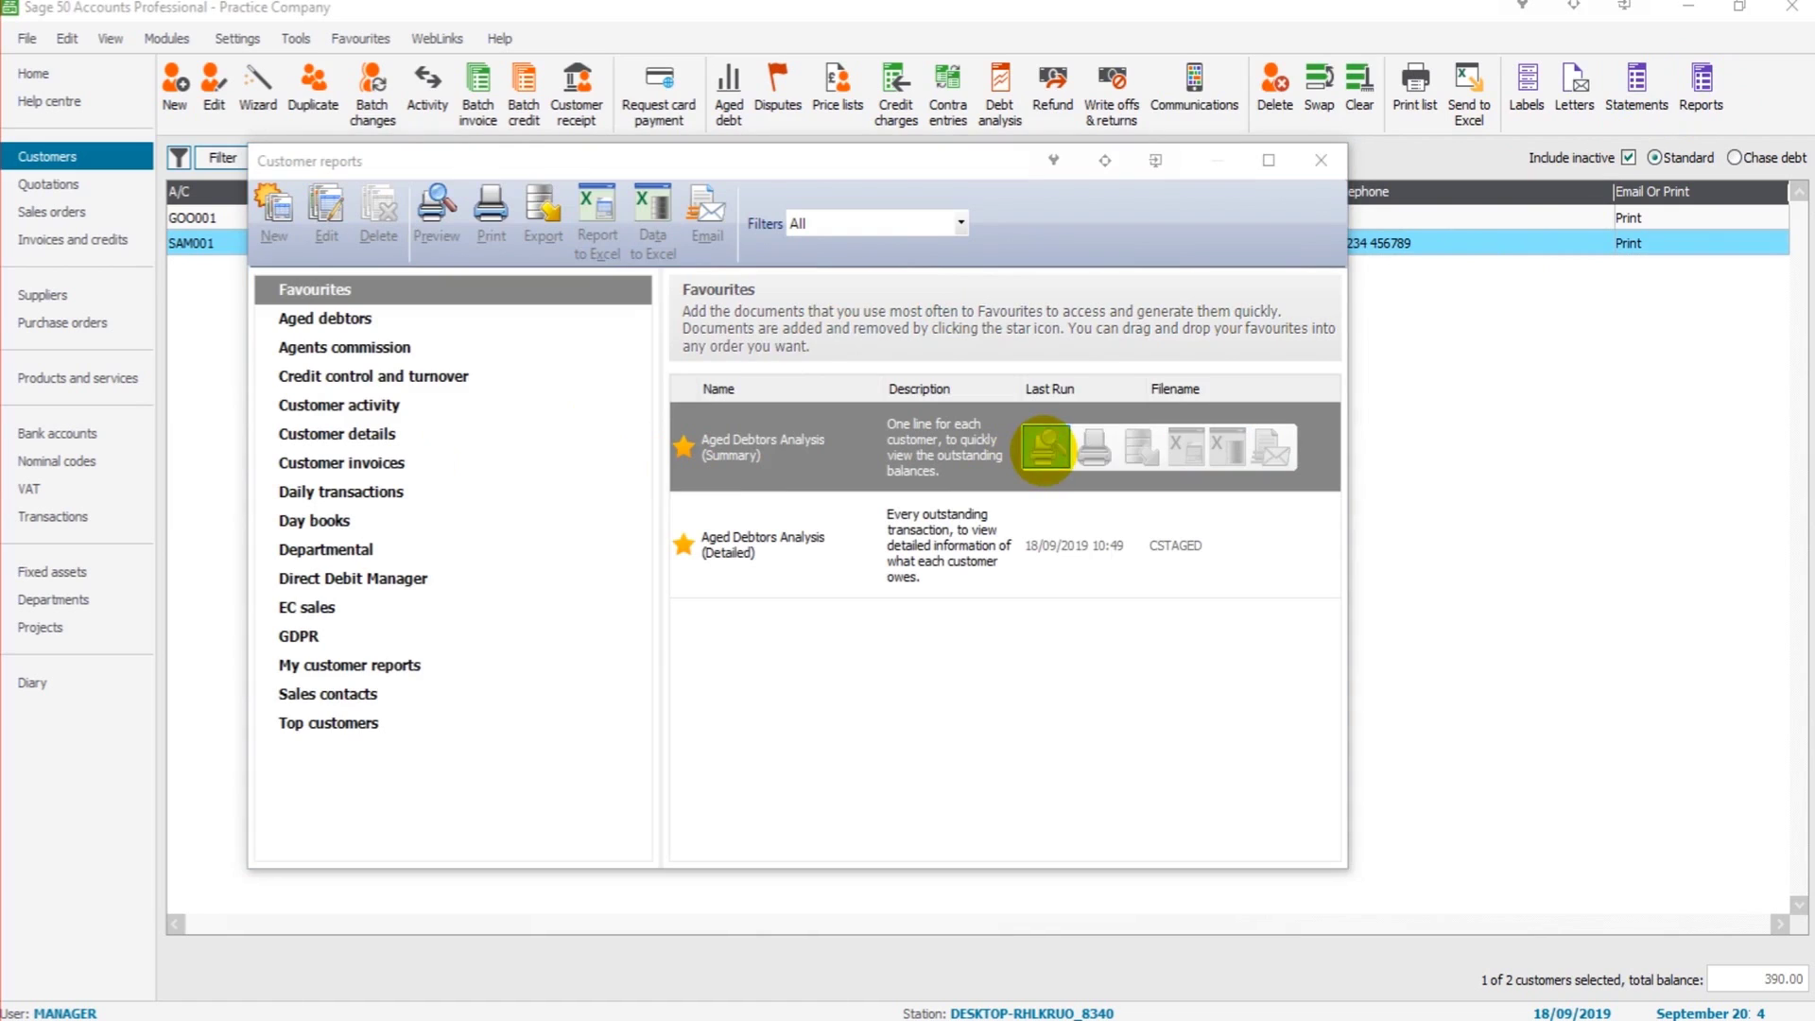
left_click(981, 638)
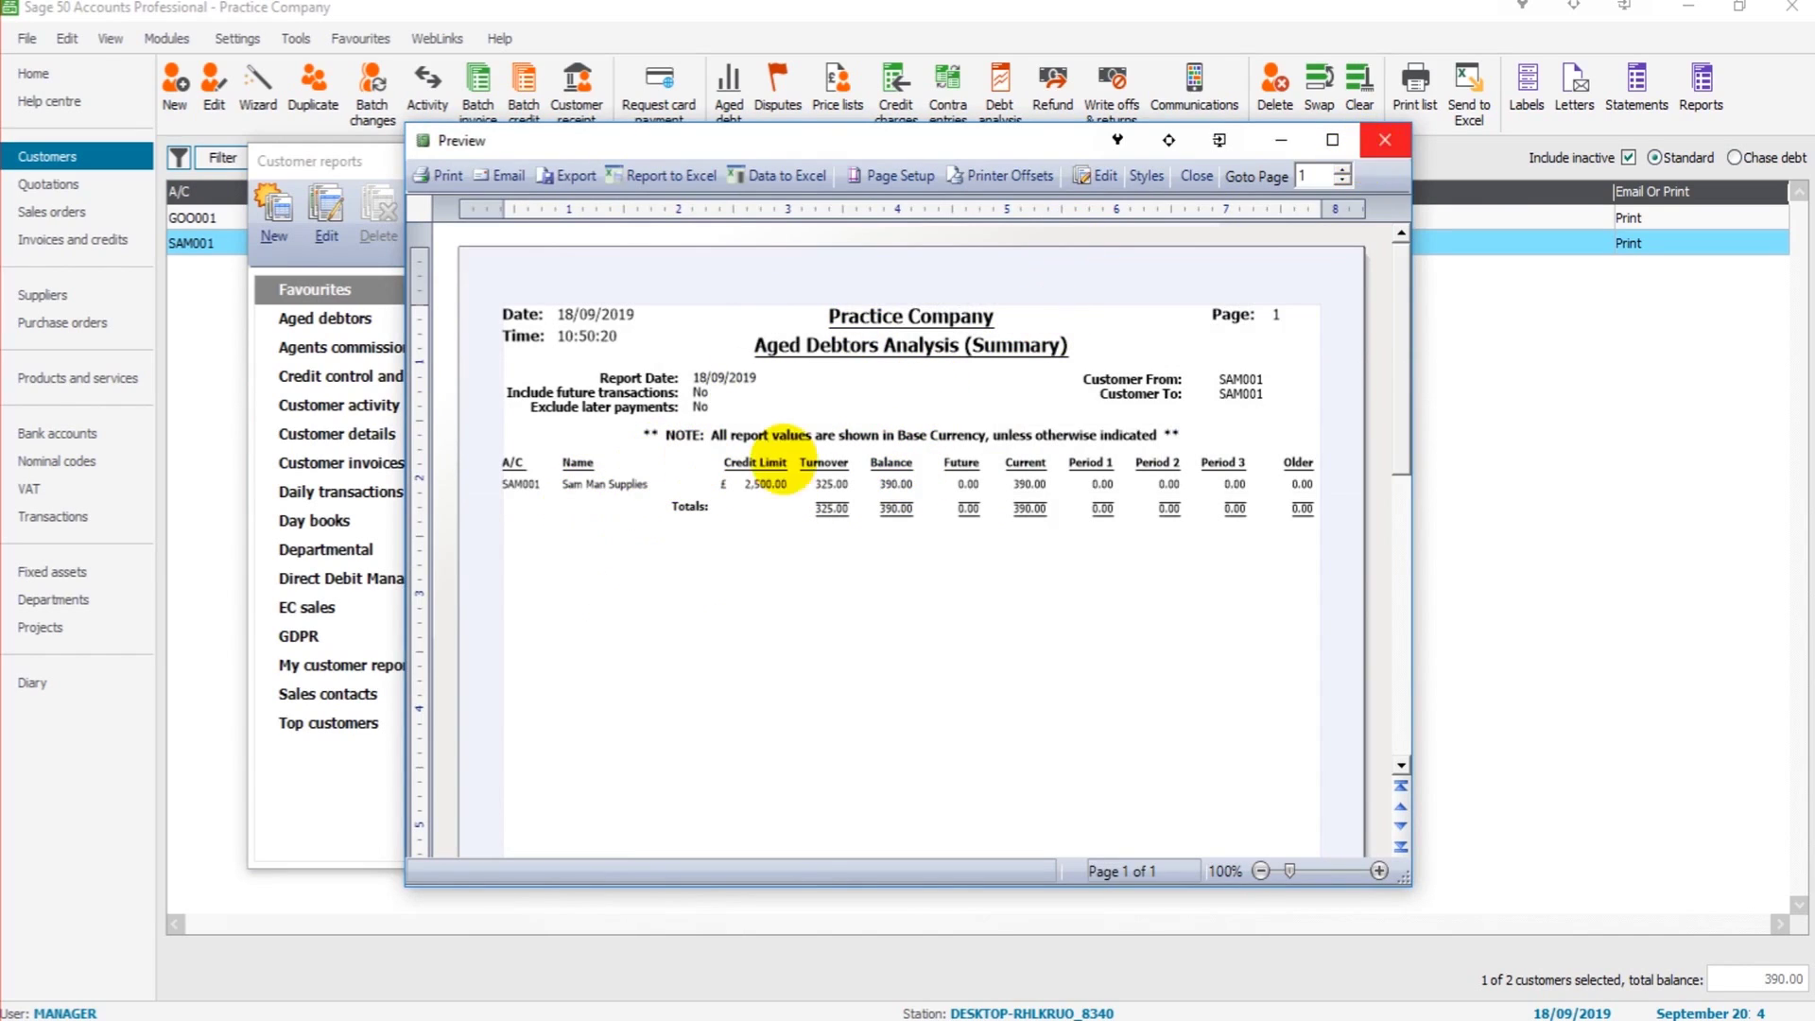
left_click(1383, 139)
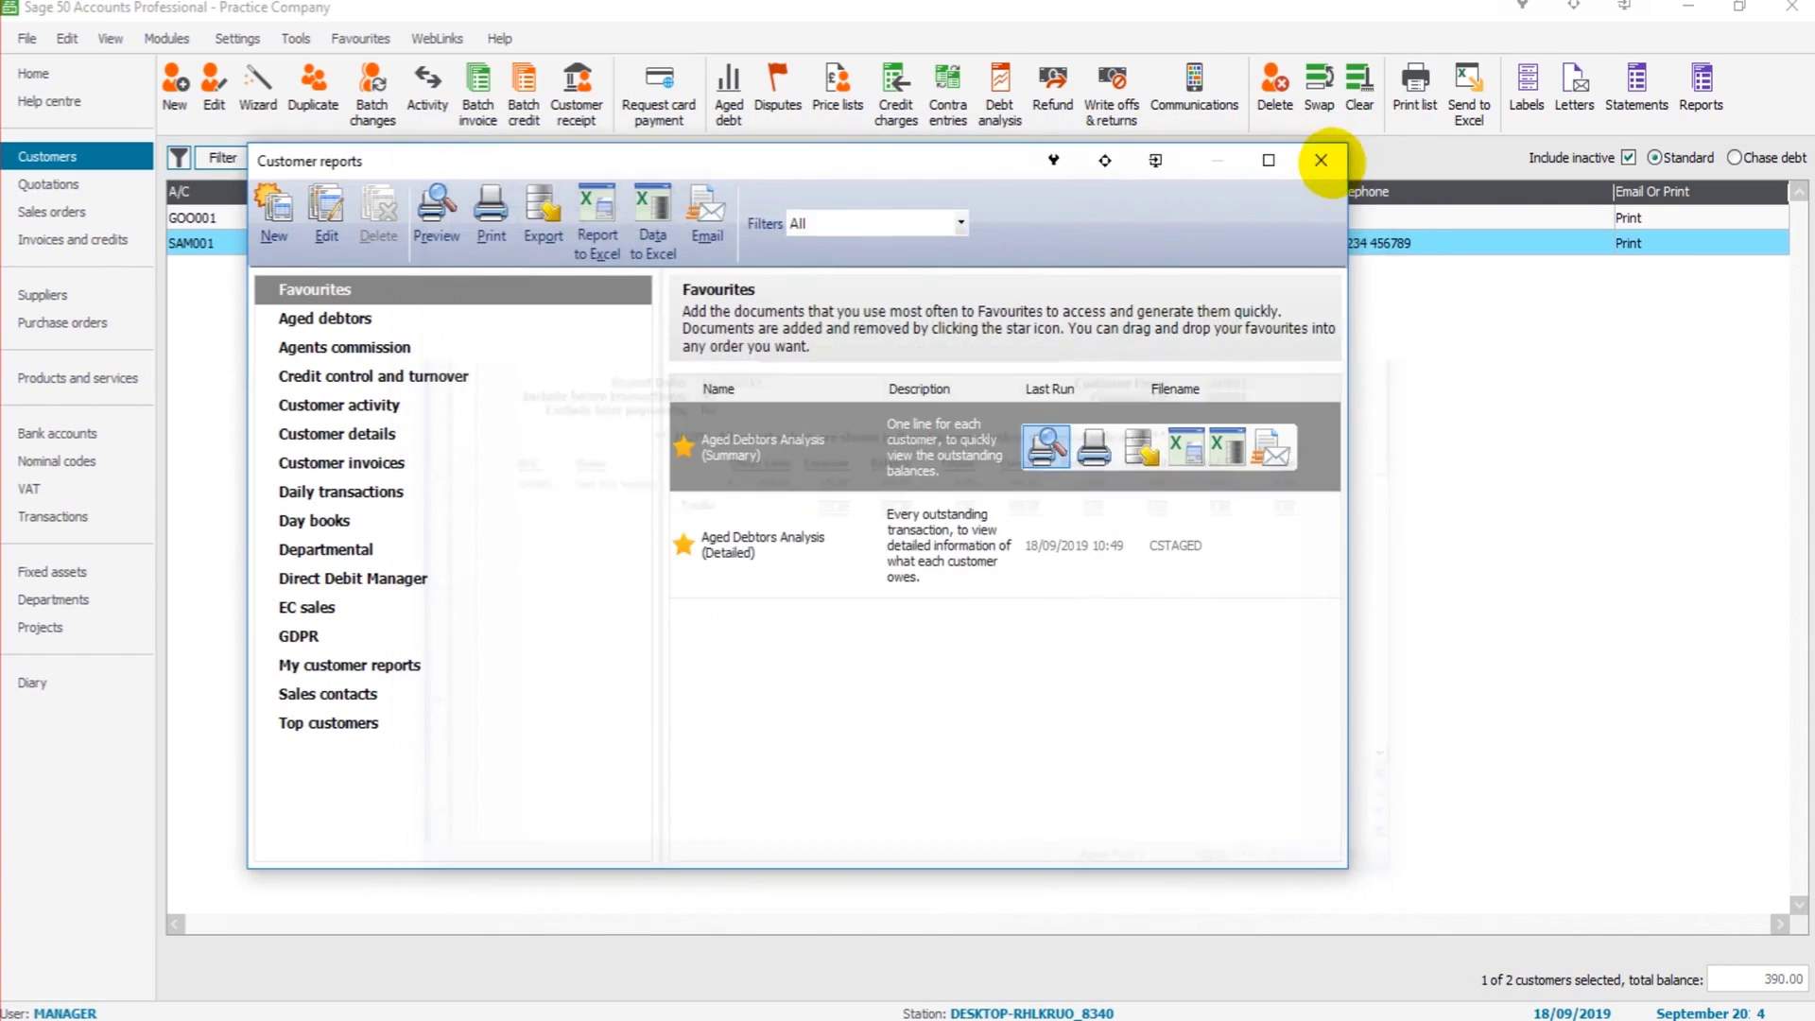
- Close Customer reports and move to the Suppliers area
left_click(1321, 160)
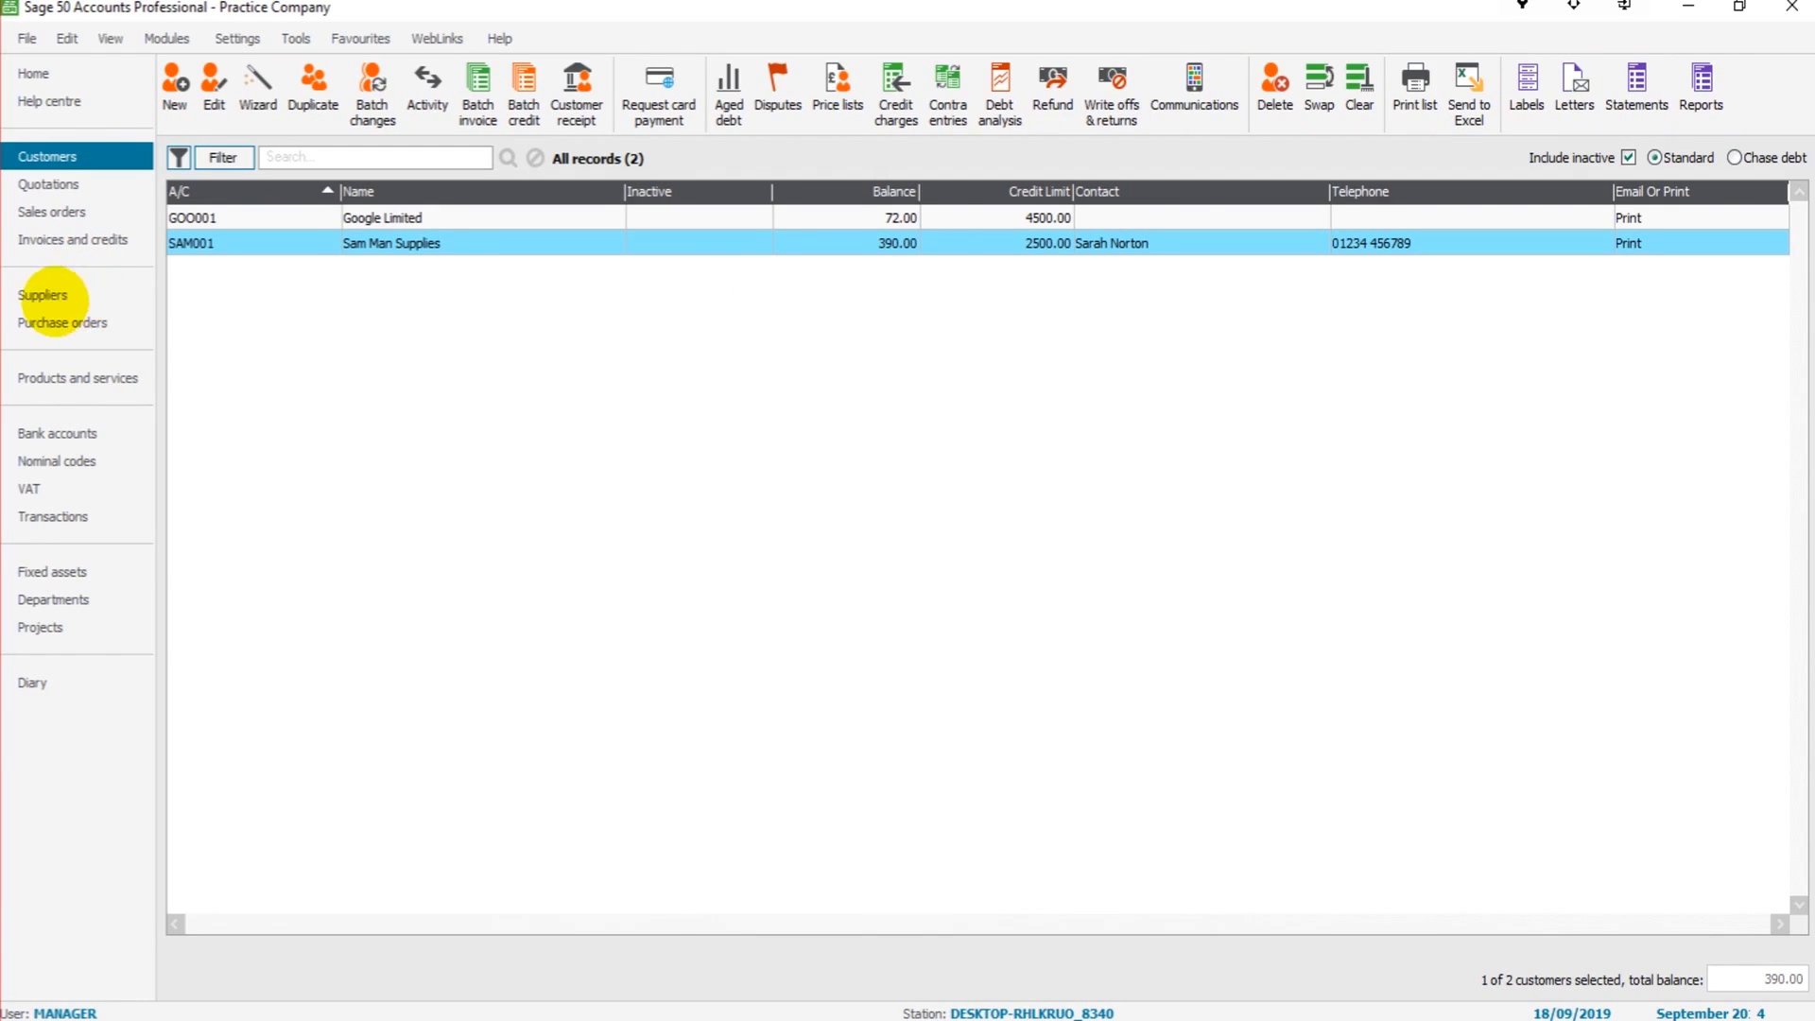
left_click(81, 293)
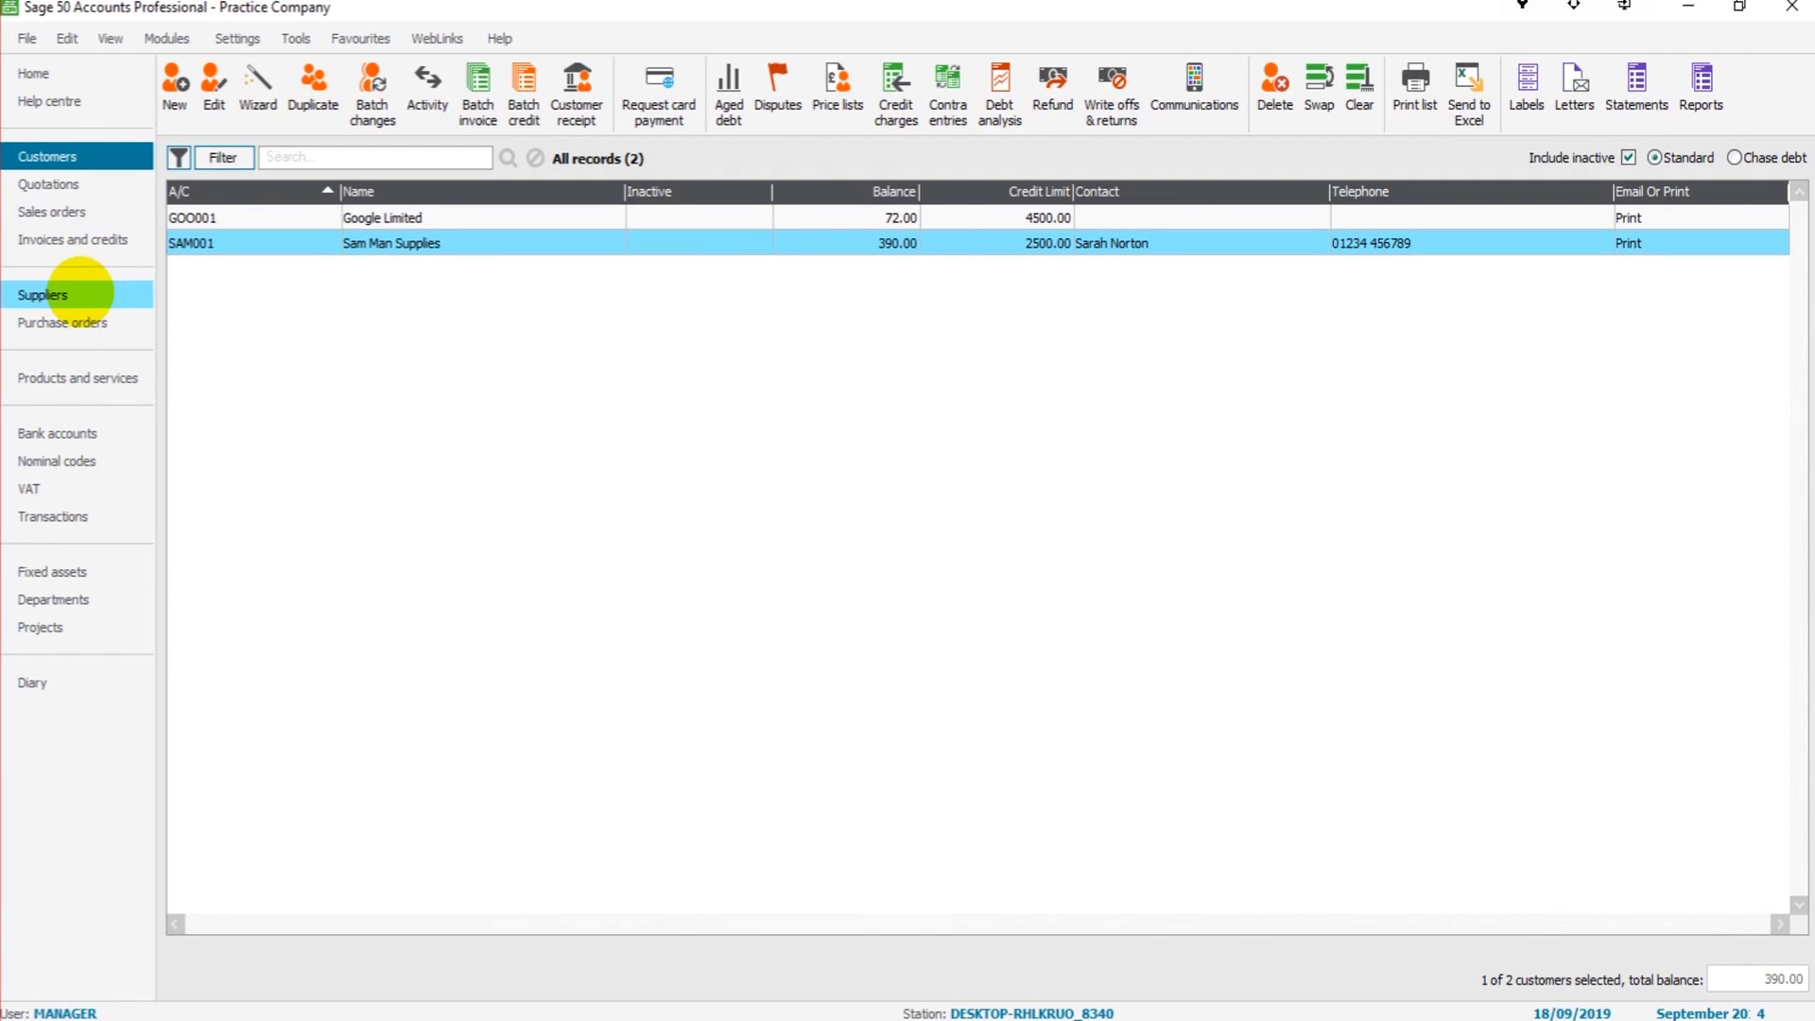